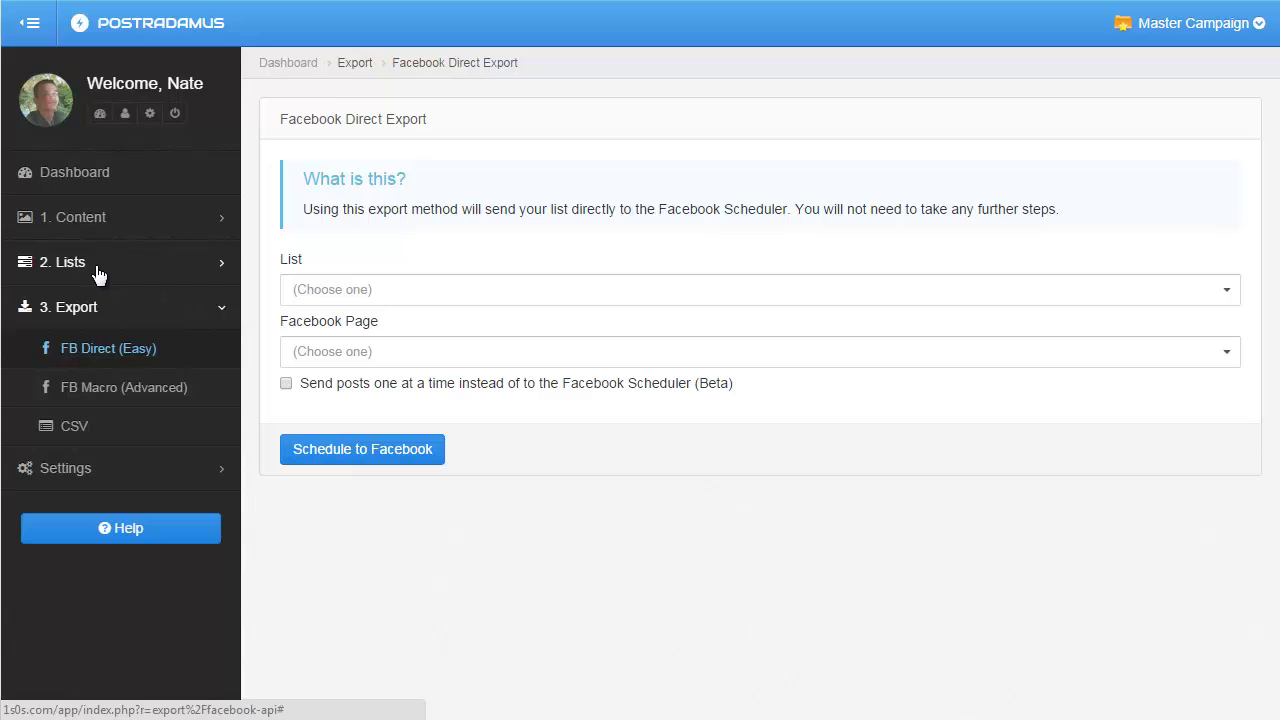
Open the (Master) Golden Doodle List 1 from the sent lists to manage its posts.
left_click(97, 271)
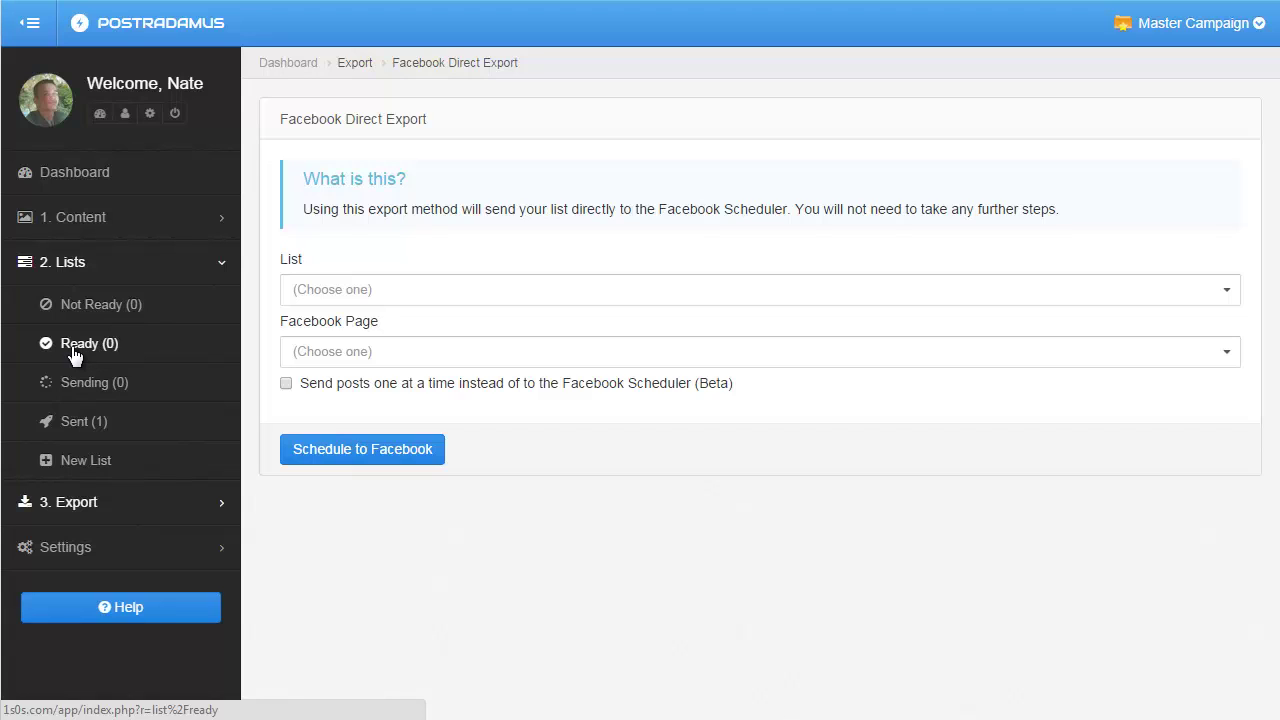
left_click(98, 425)
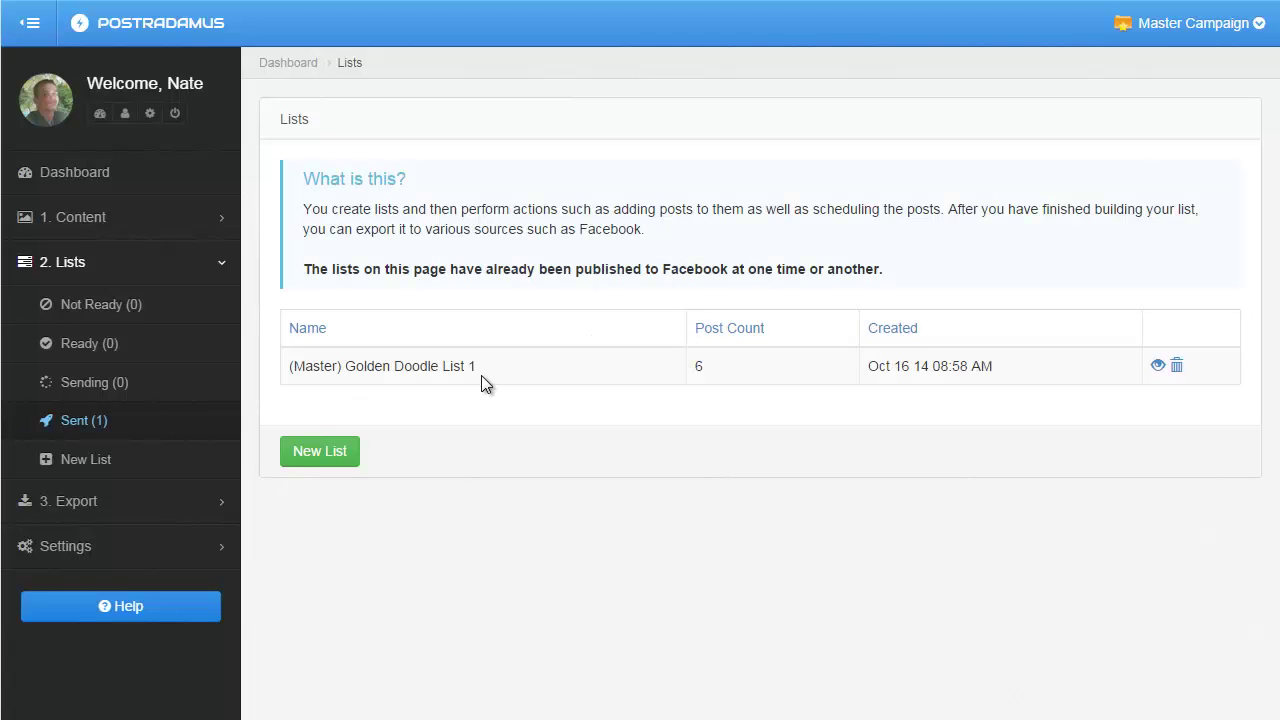
left_click(1157, 366)
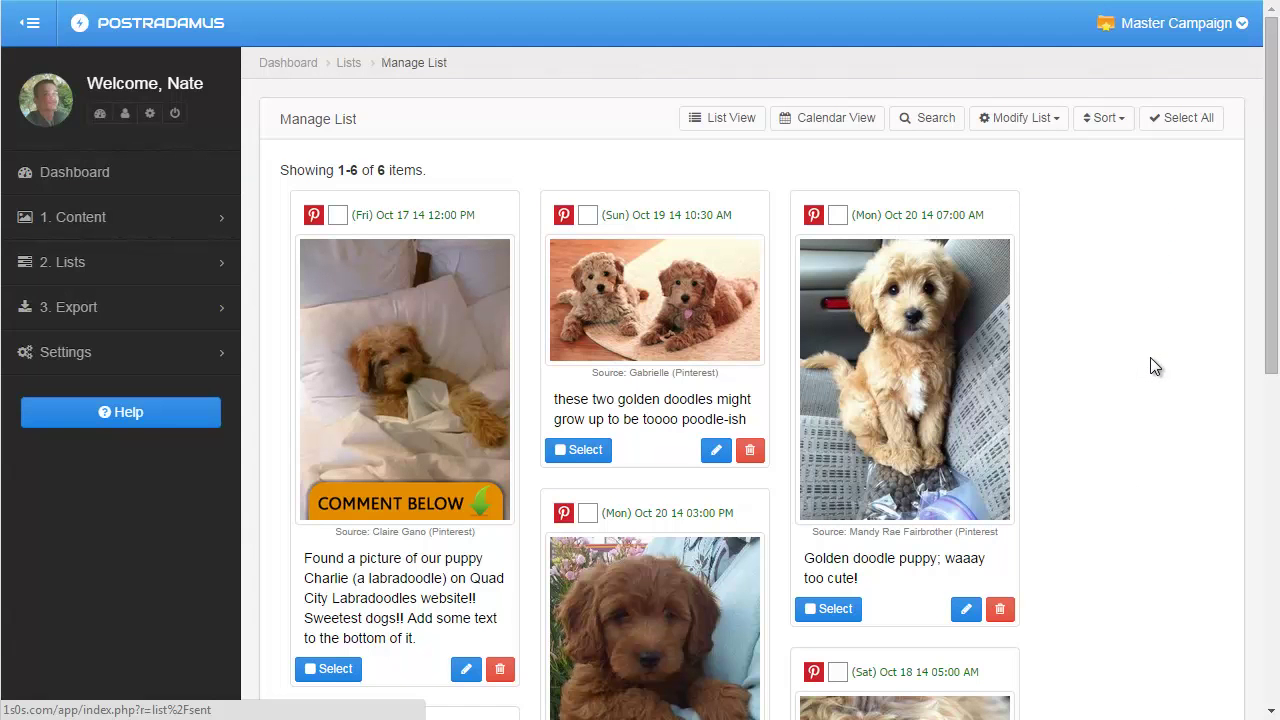
left_click_drag(1270, 208, 1263, 150)
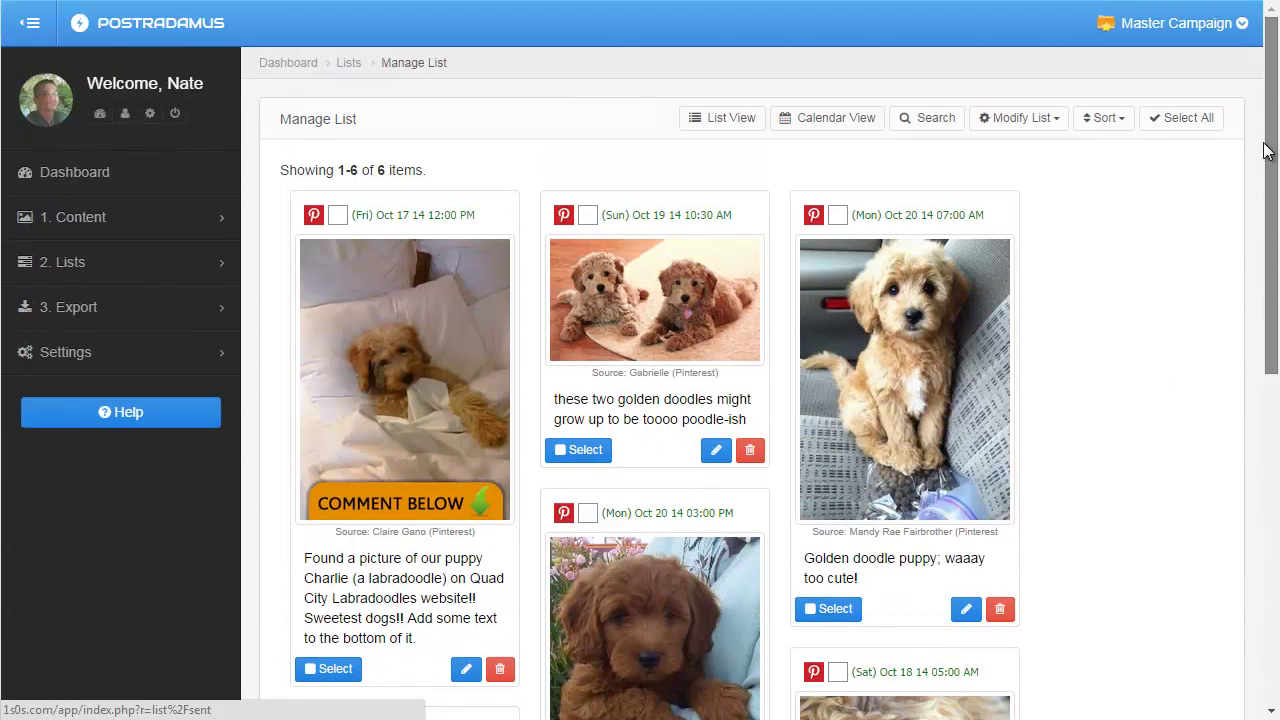
left_click(100, 268)
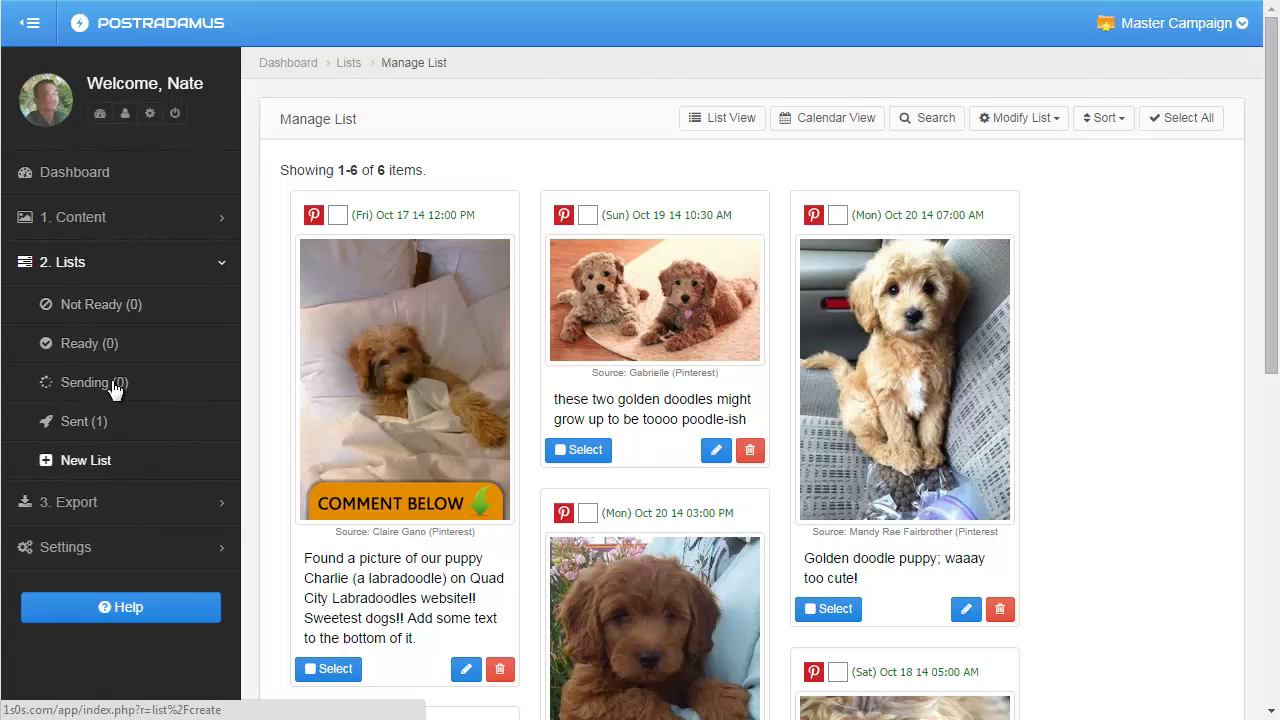
left_click(82, 270)
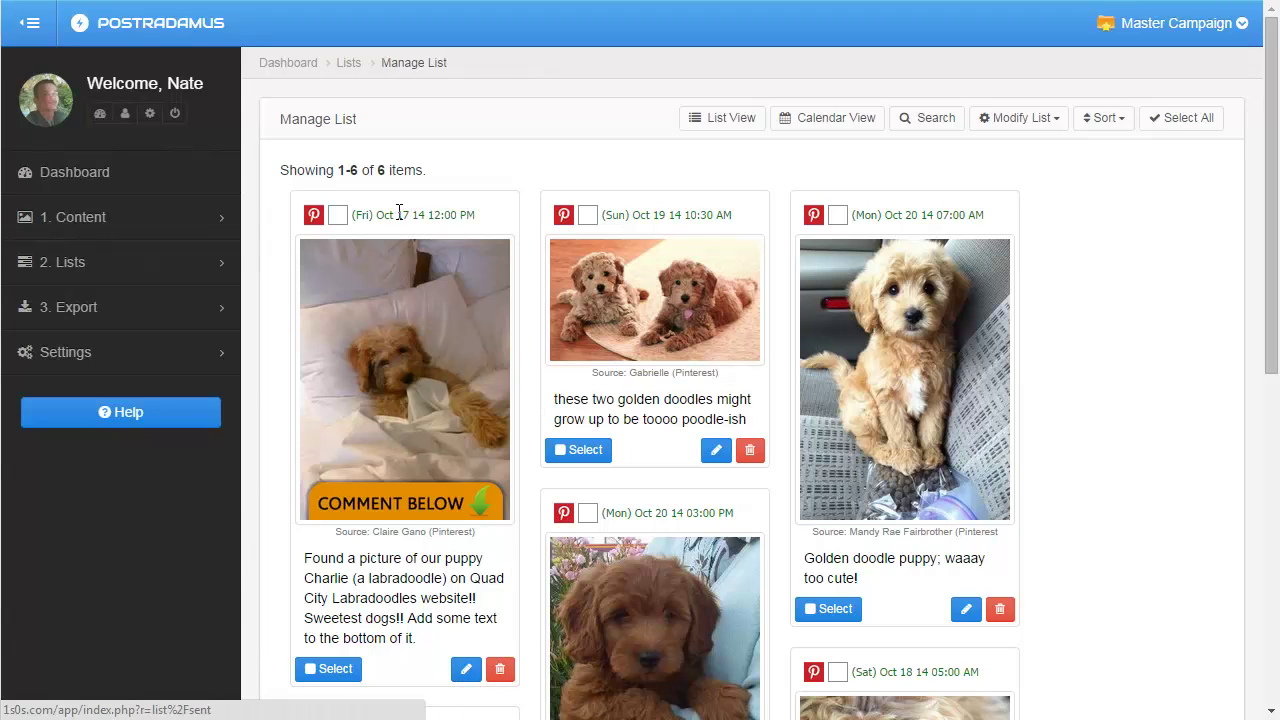
Reschedule the post of the puppy in bed to Oct 25 2014 03:05 PM and save the update.
left_click(477, 673)
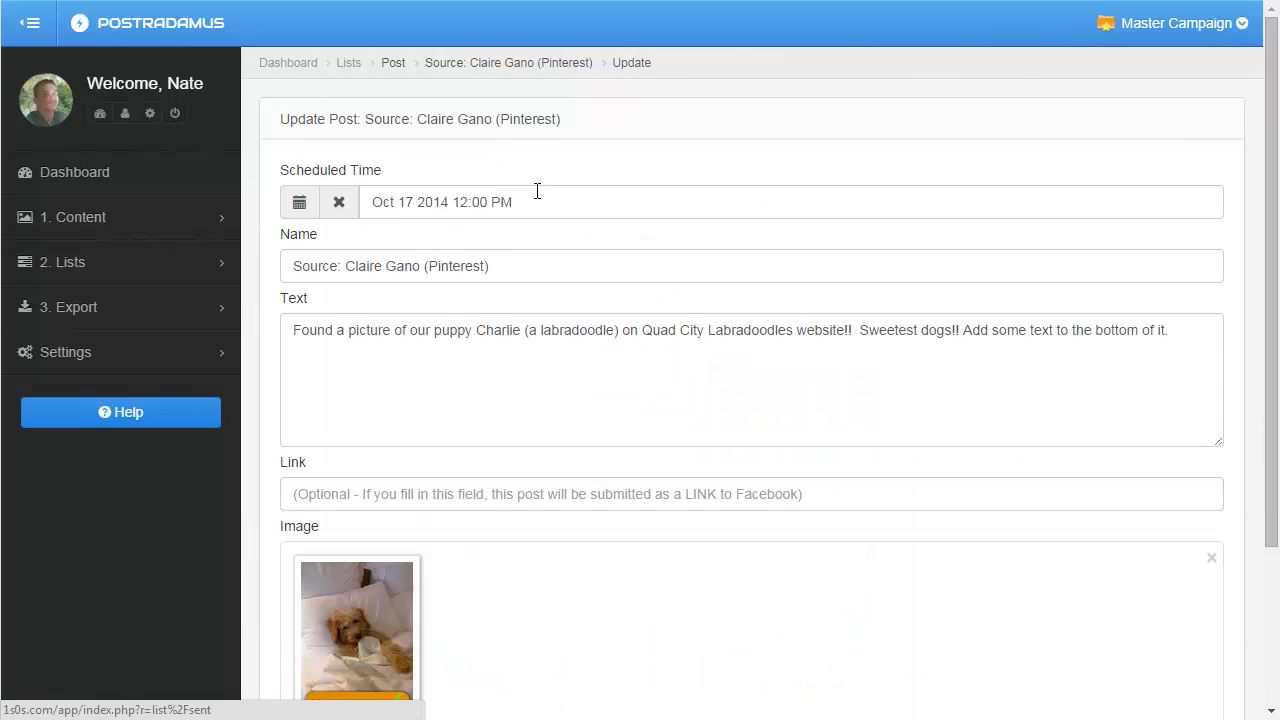
left_click(537, 196)
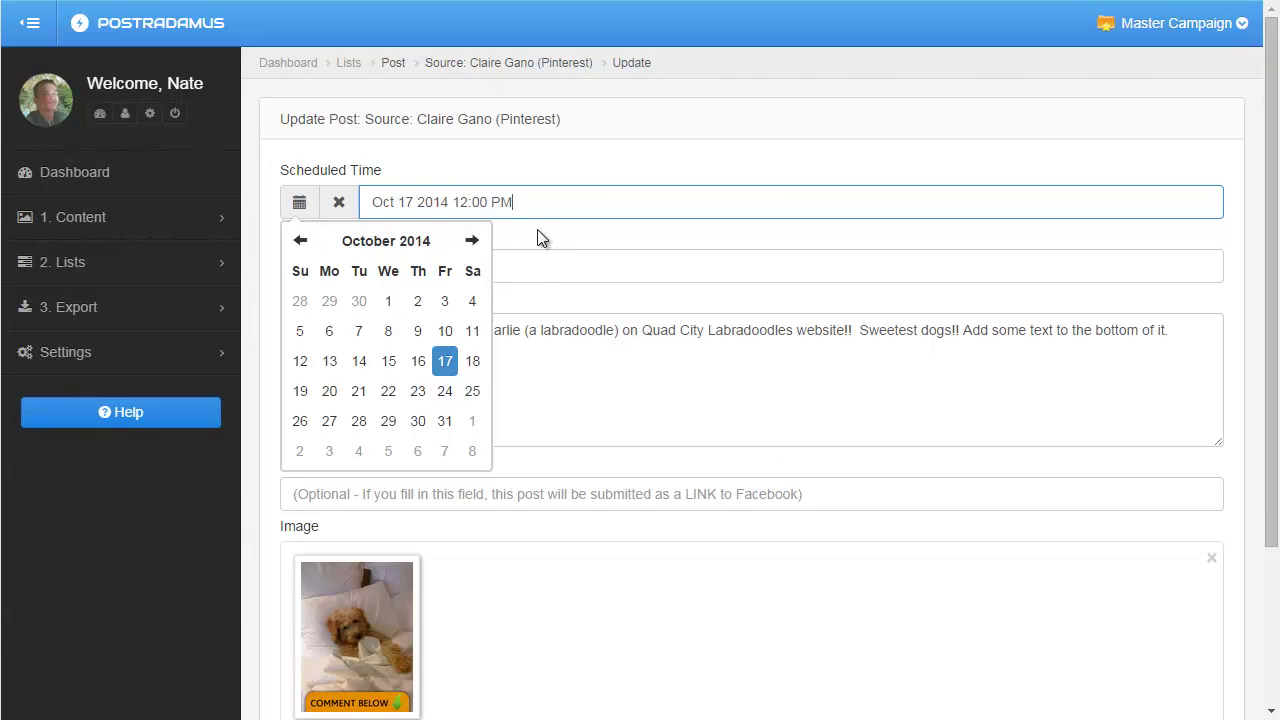
left_click(472, 391)
left_click(451, 367)
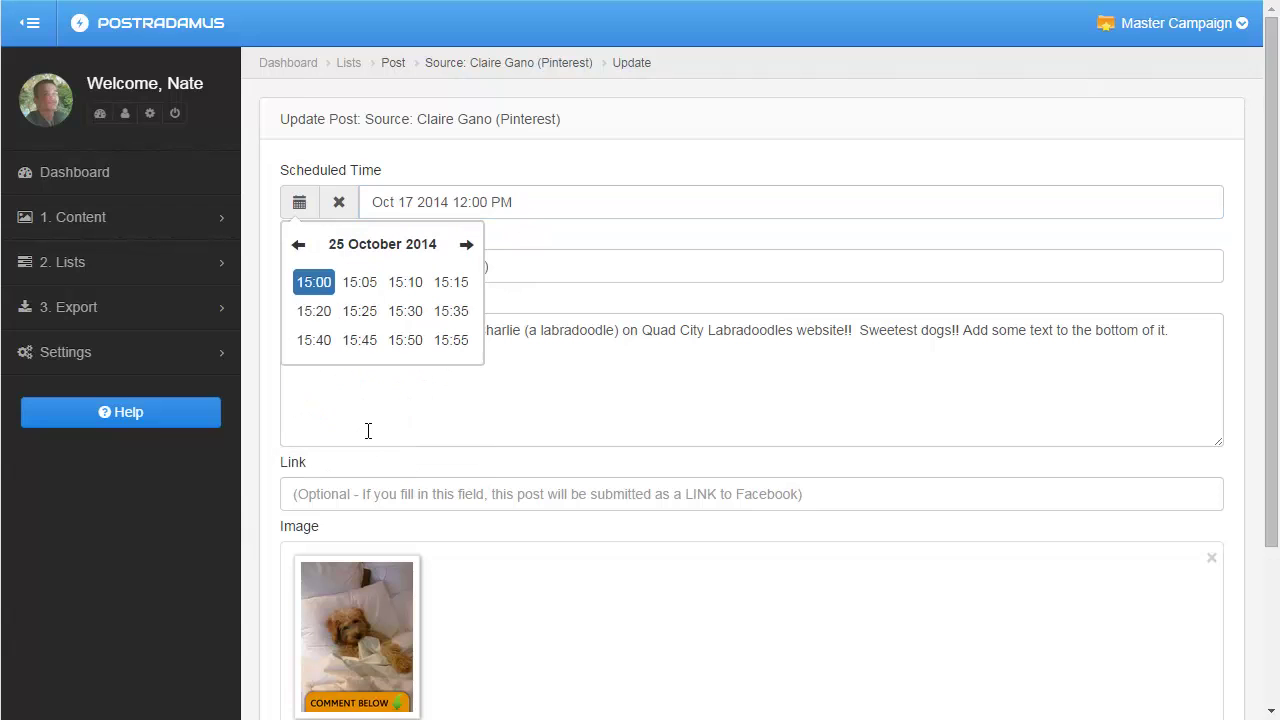
left_click(360, 284)
scroll(285, 455, "down", 1)
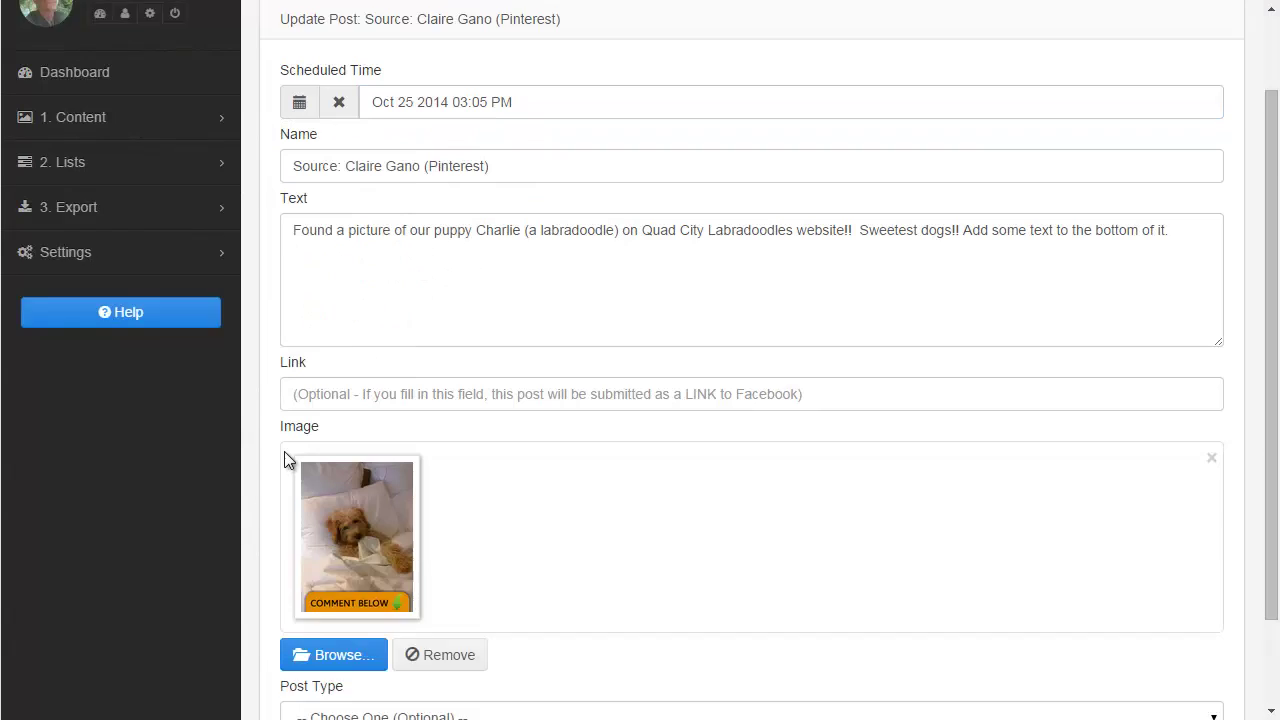
scroll(285, 458, "down", 1)
left_click(318, 662)
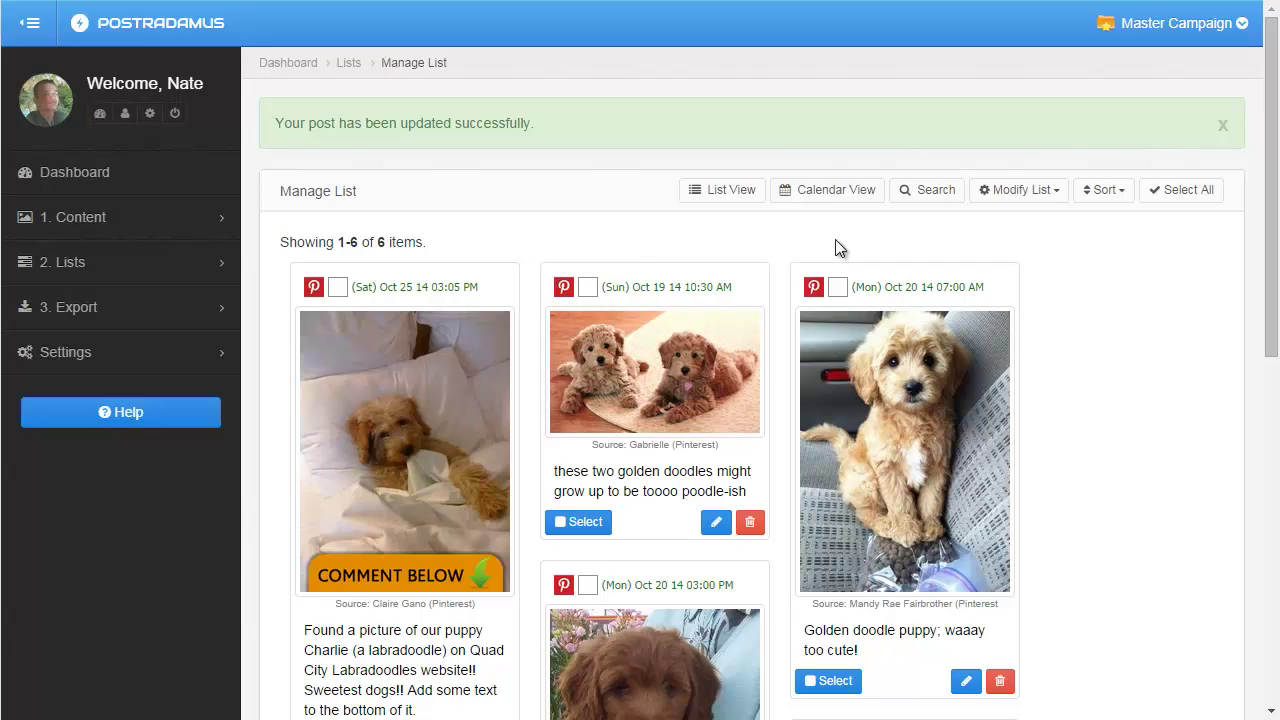
Show the list's posts in Calendar View and advance to the week of Oct 19 - 25 2014.
left_click(845, 198)
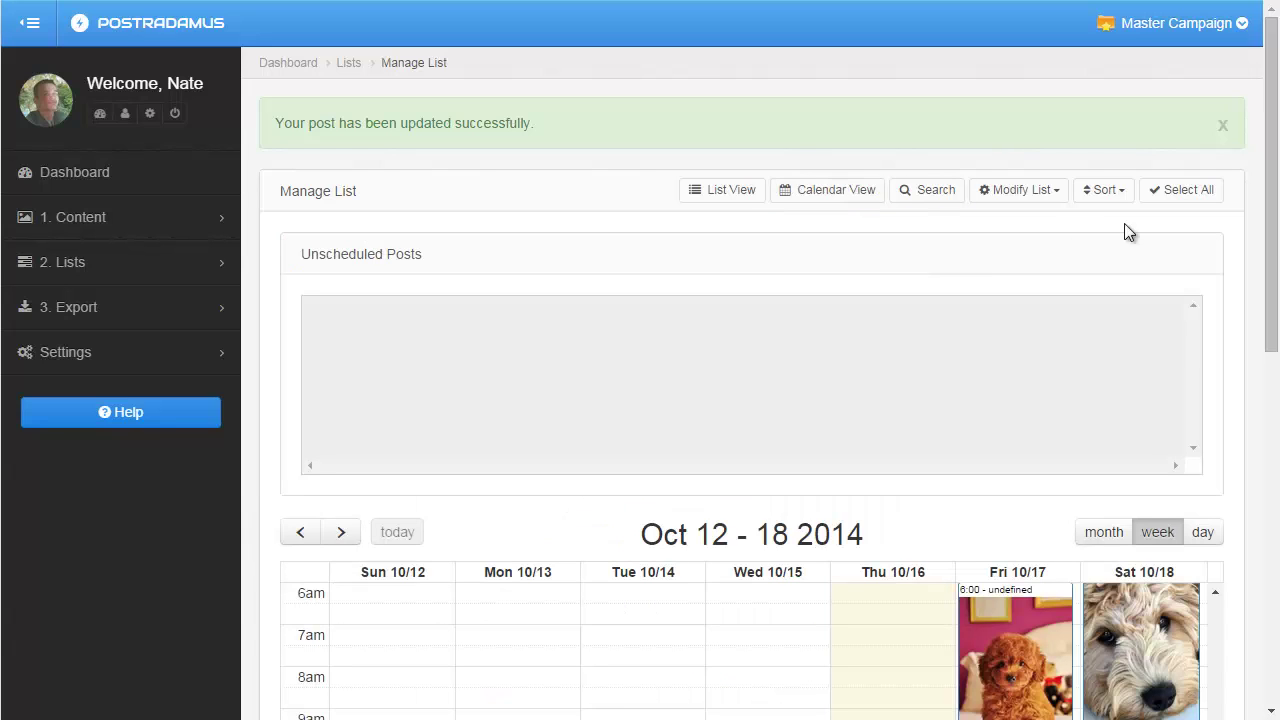
scroll(1270, 250, "down", 2)
scroll(750, 400, "down", 5)
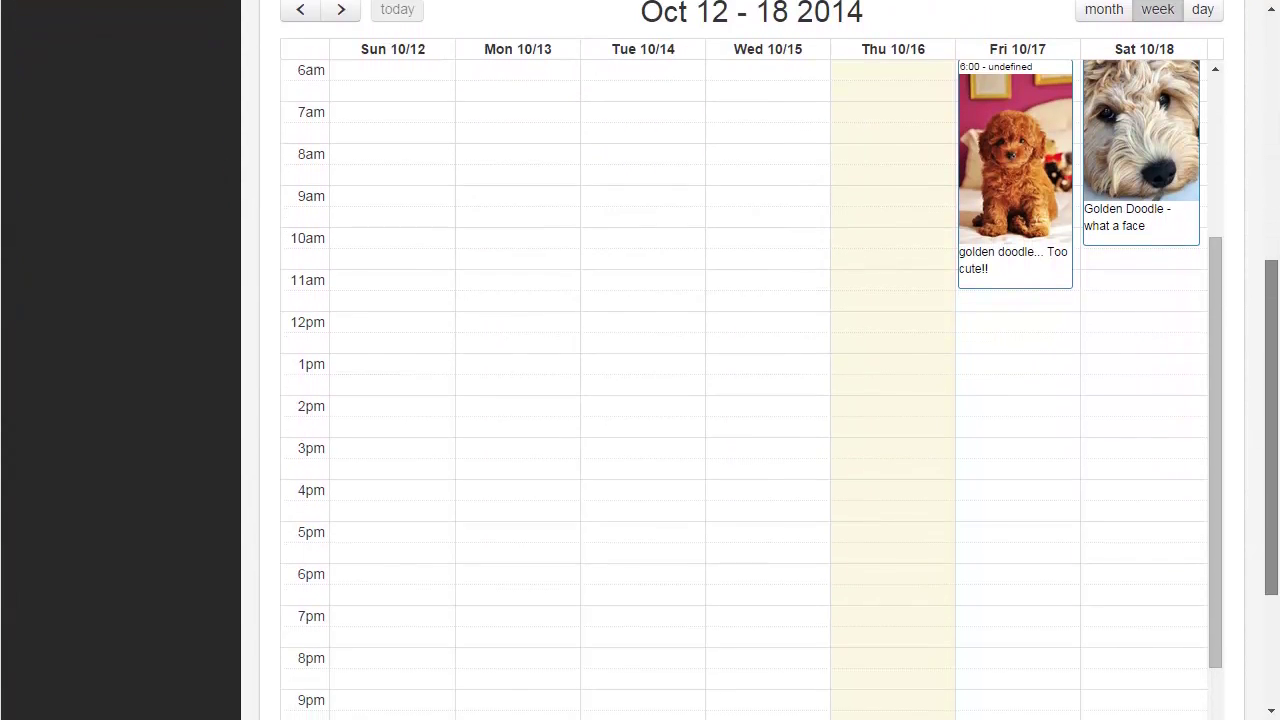
scroll(750, 400, "up", 3)
scroll(543, 203, "up", 1)
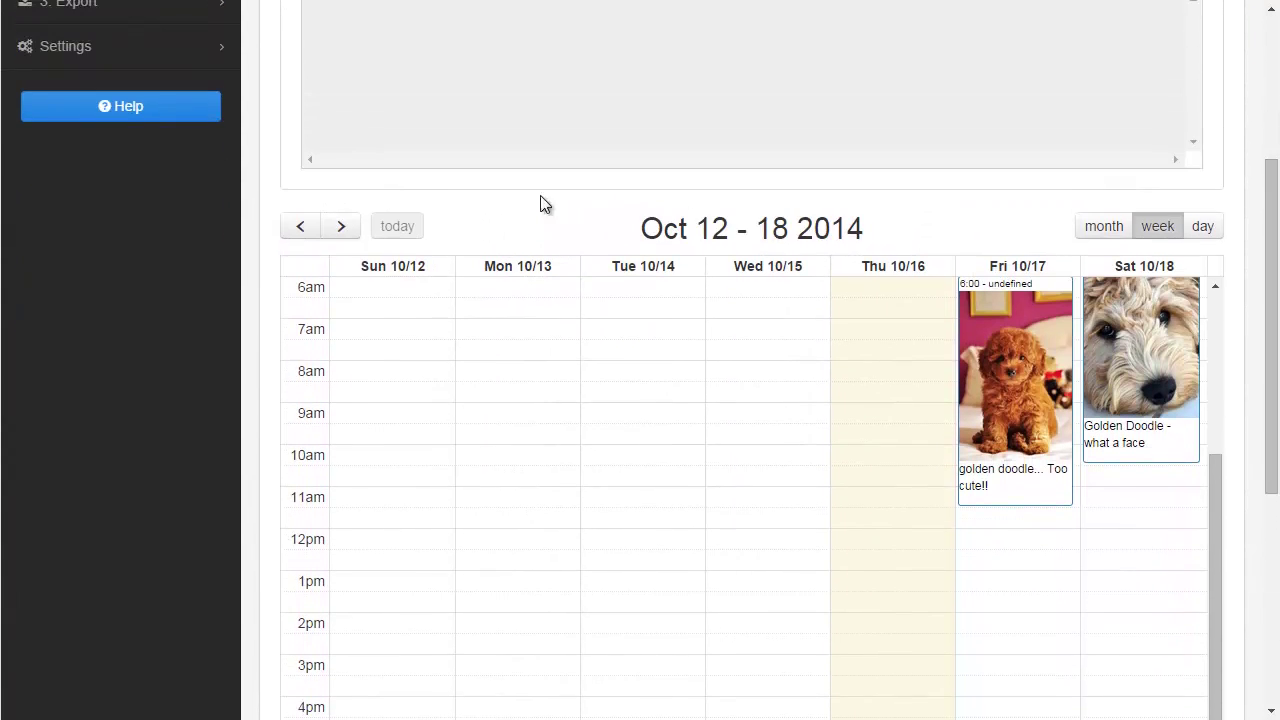
left_click(341, 230)
scroll(780, 313, "down", 1)
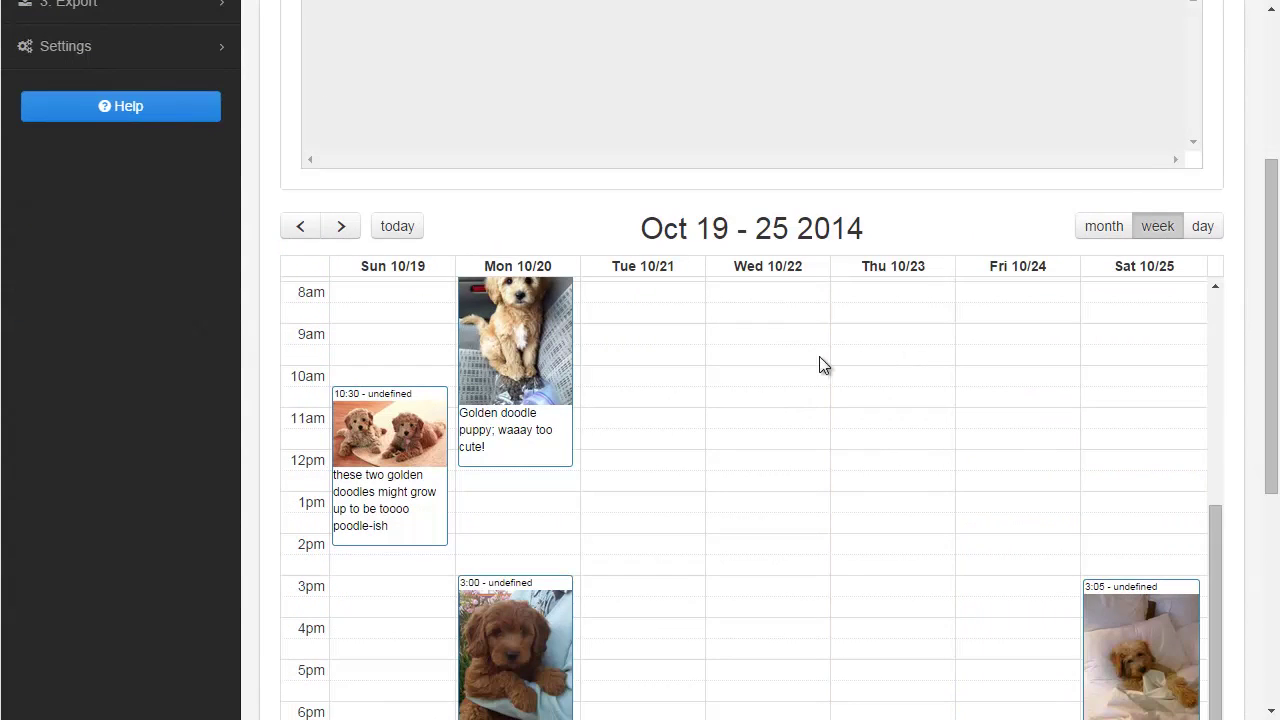
Move the puppy-in-bed post to Wed 10/22 at 9:35 and the car seat puppy post to Thu 10/23 at 4:00.
left_click_drag(1171, 623, 744, 381)
scroll(700, 340, "up", 1)
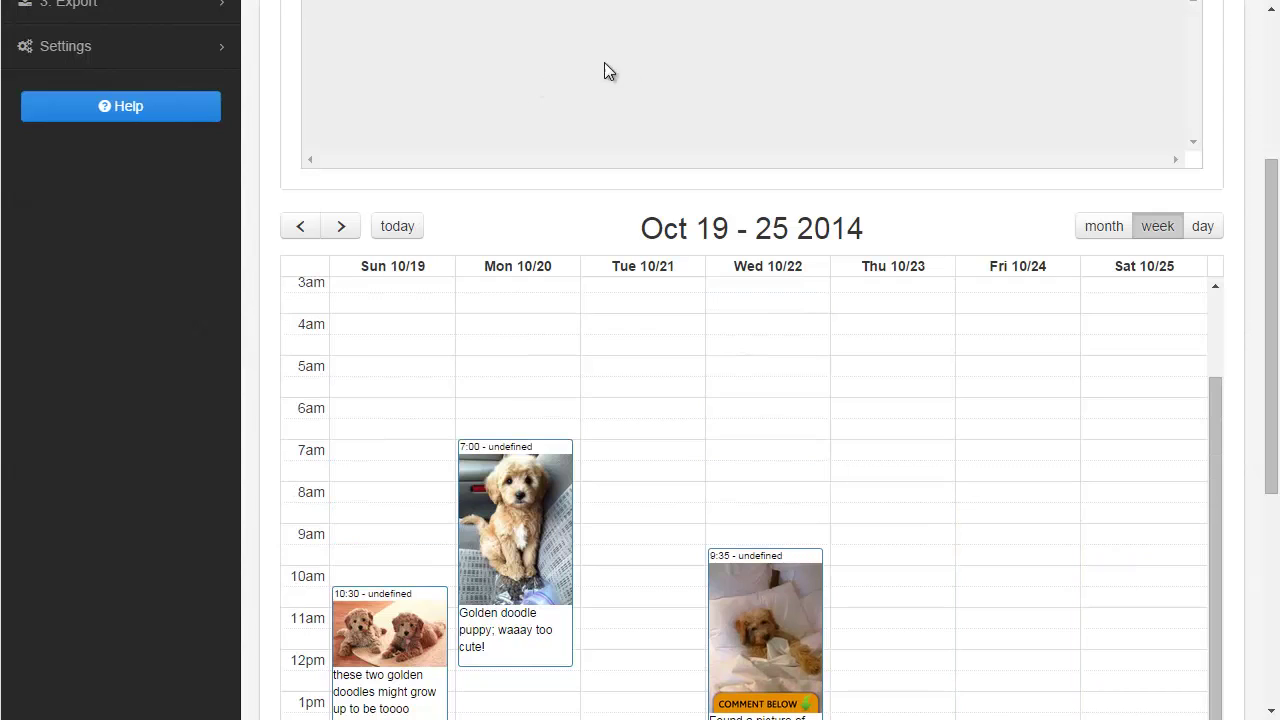
scroll(1260, 166, "up", 1)
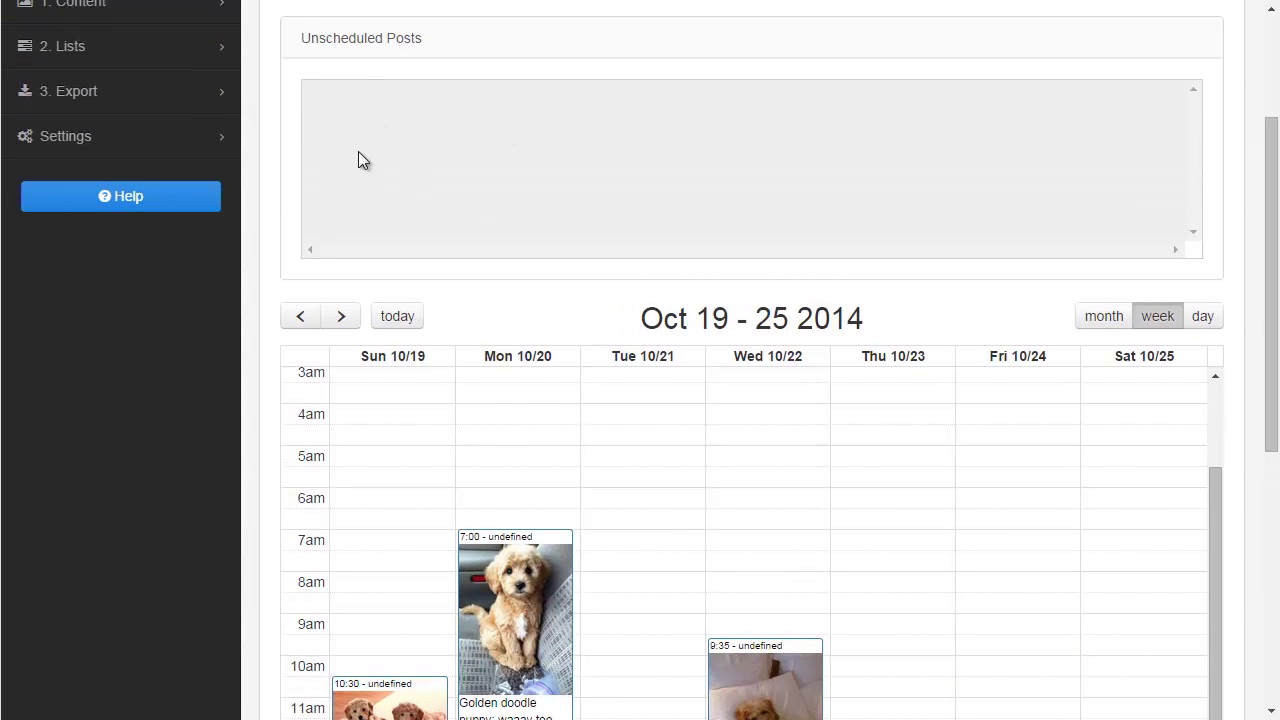
left_click_drag(518, 588, 640, 483)
left_click_drag(734, 483, 885, 460)
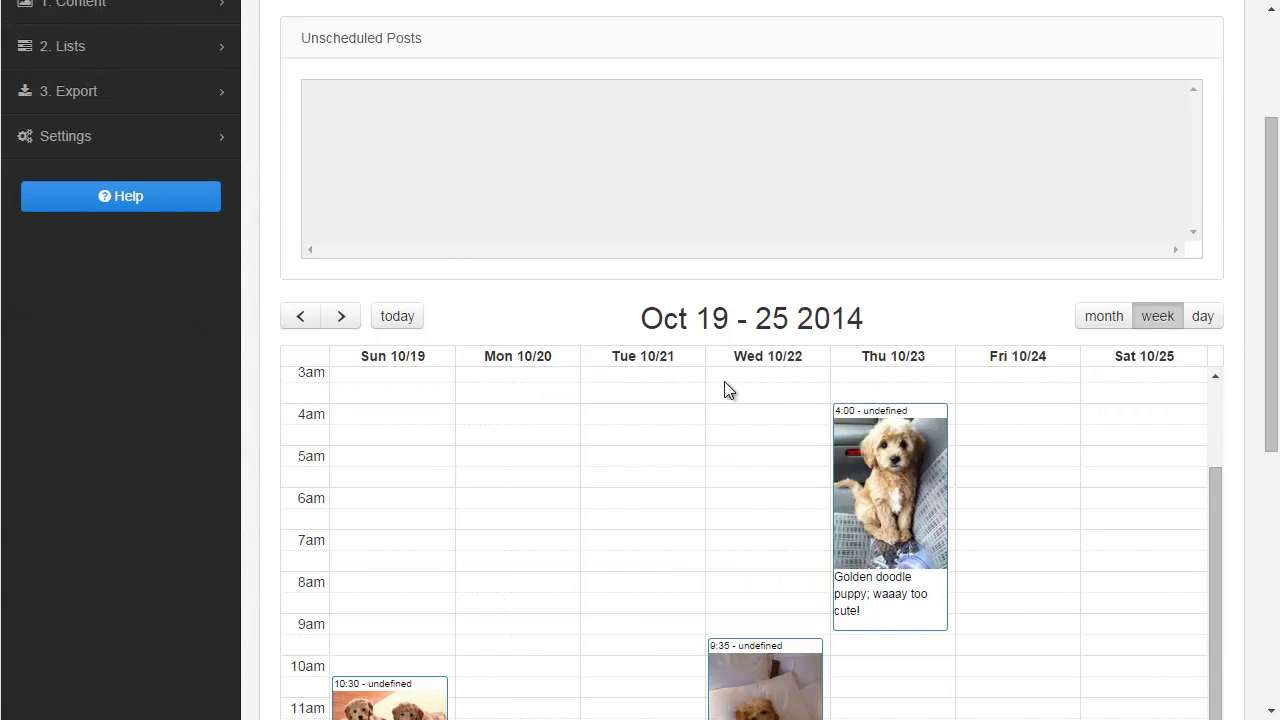
Switch the managed list back from the calendar to List View.
scroll(776, 240, "up", 1)
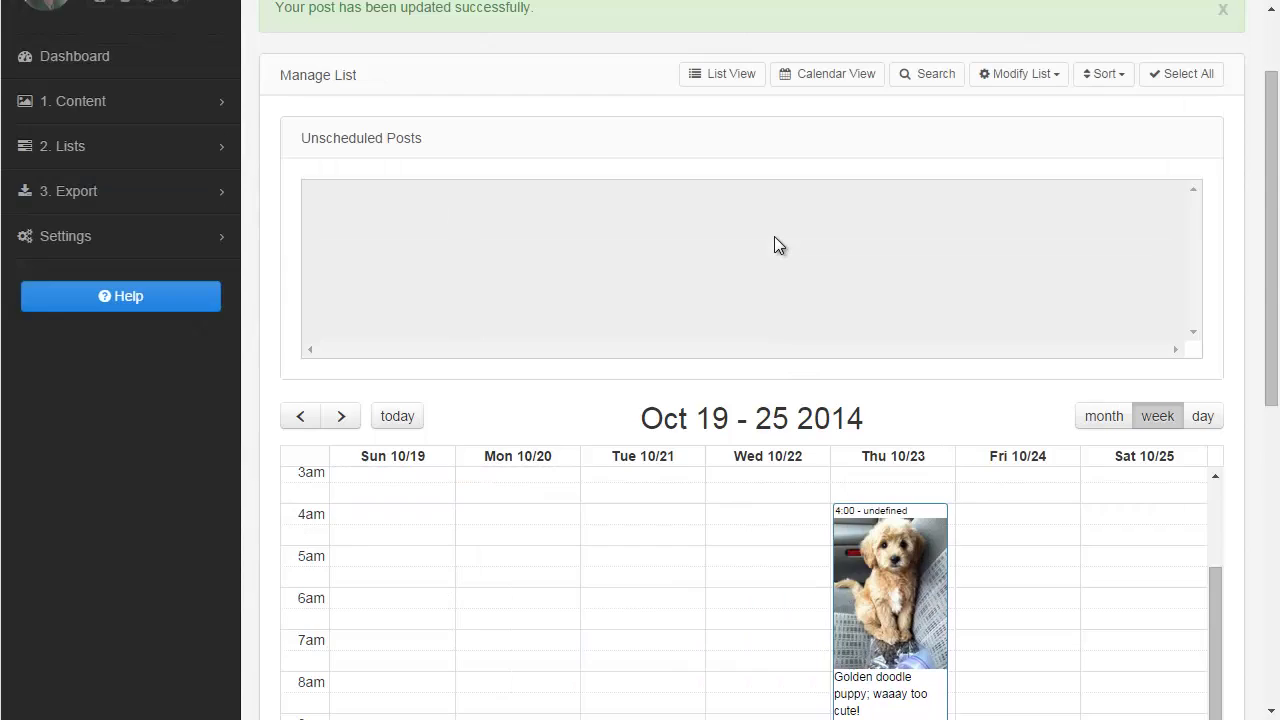
scroll(554, 163, "up", 1)
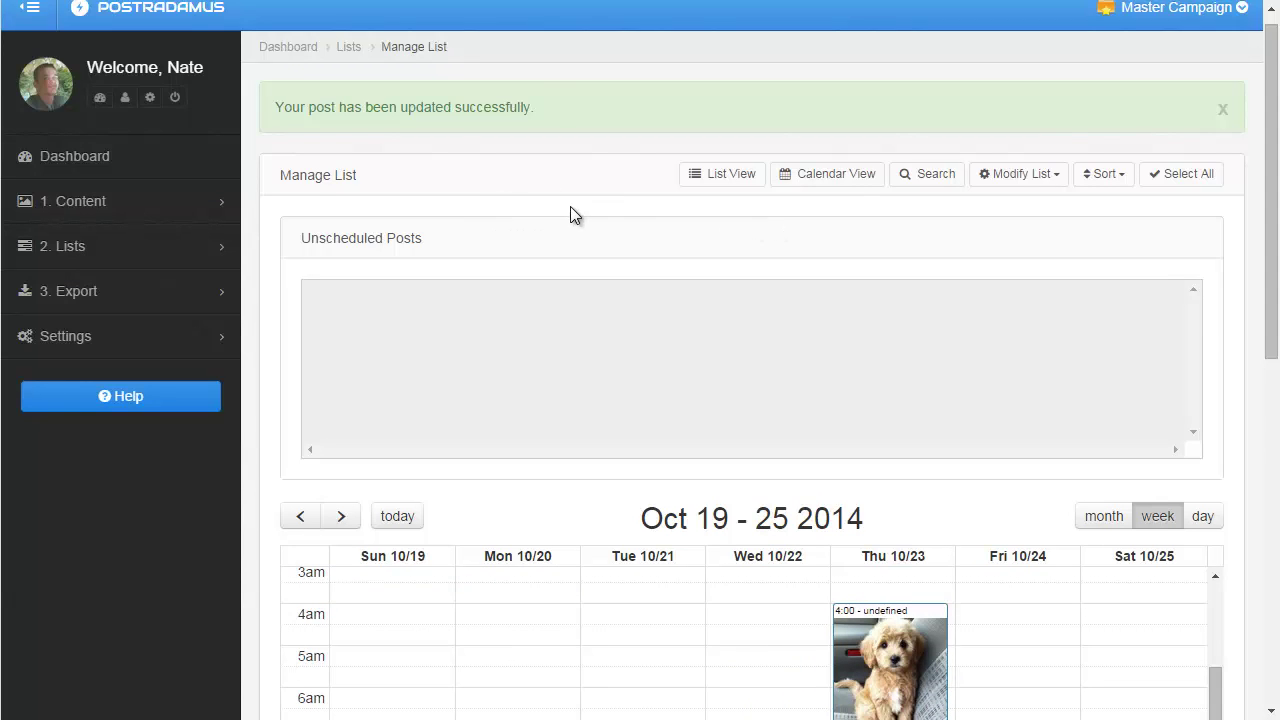
scroll(576, 214, "down", 1)
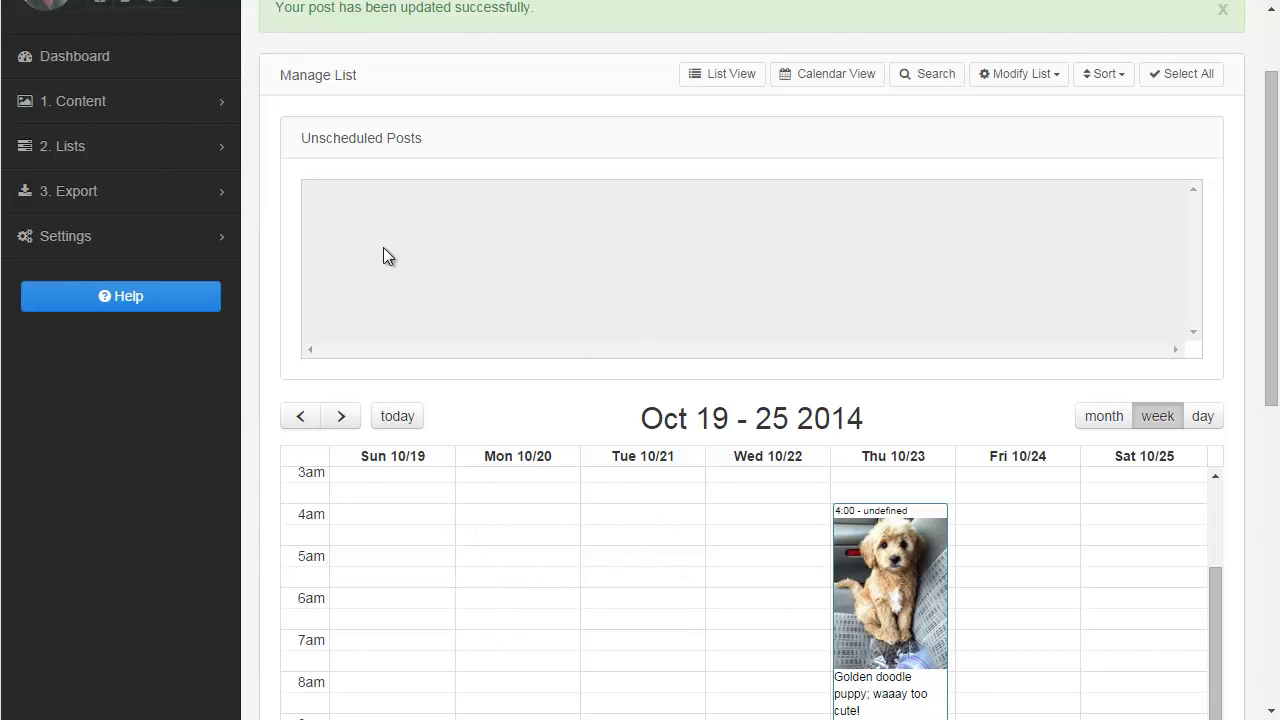
scroll(922, 316, "up", 2)
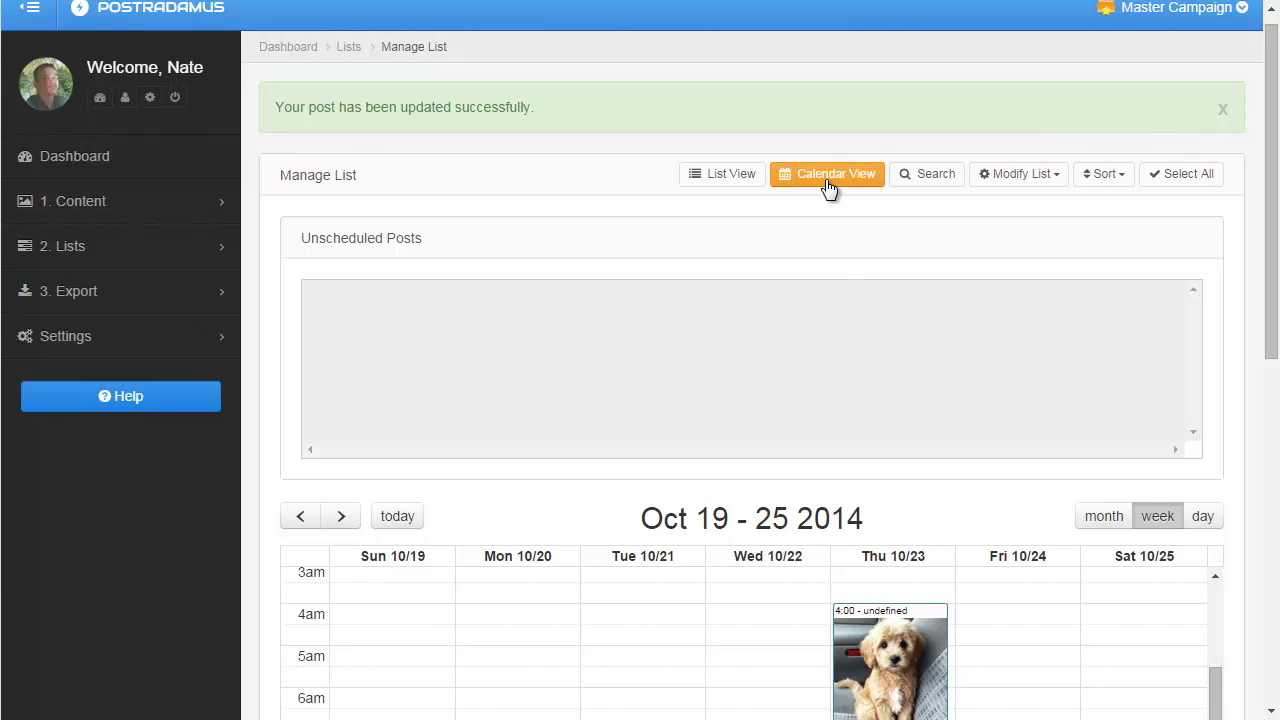
left_click(714, 180)
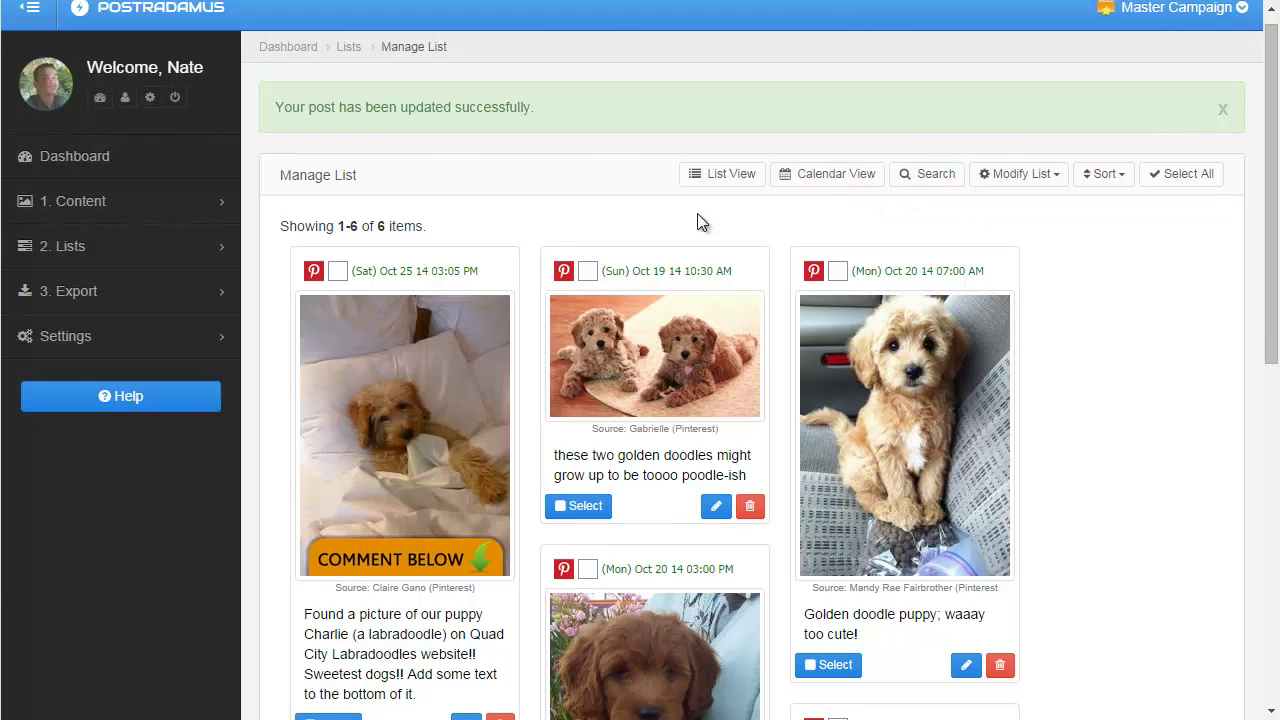
Create a new schedule named "Demo Schedule" in the settings and make it available to all campaigns.
left_click(122, 343)
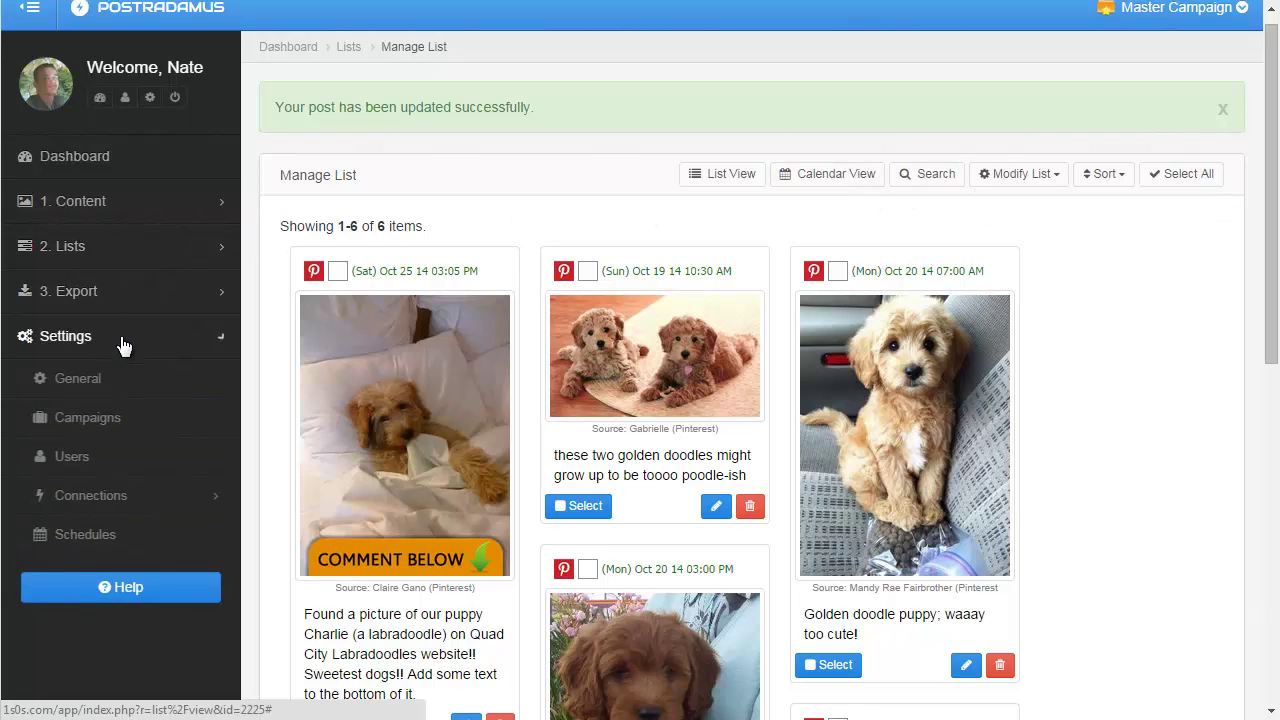
left_click(111, 546)
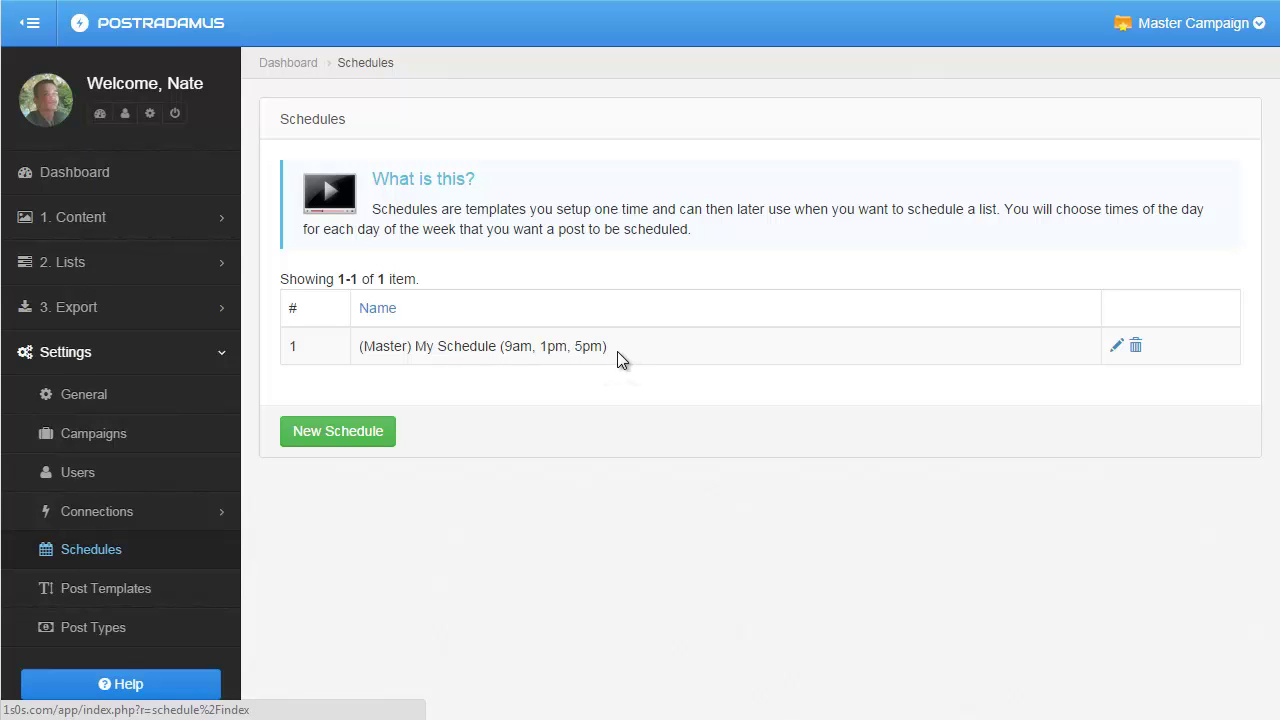
left_click(337, 441)
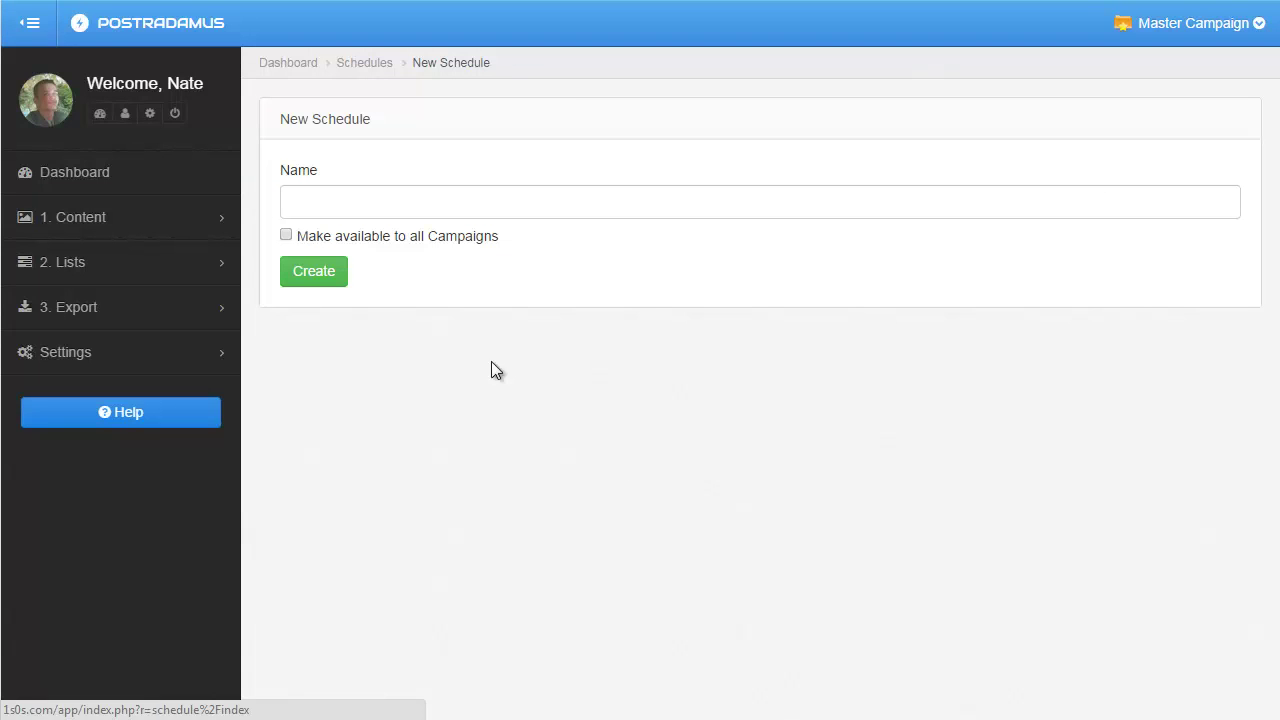
left_click(398, 206)
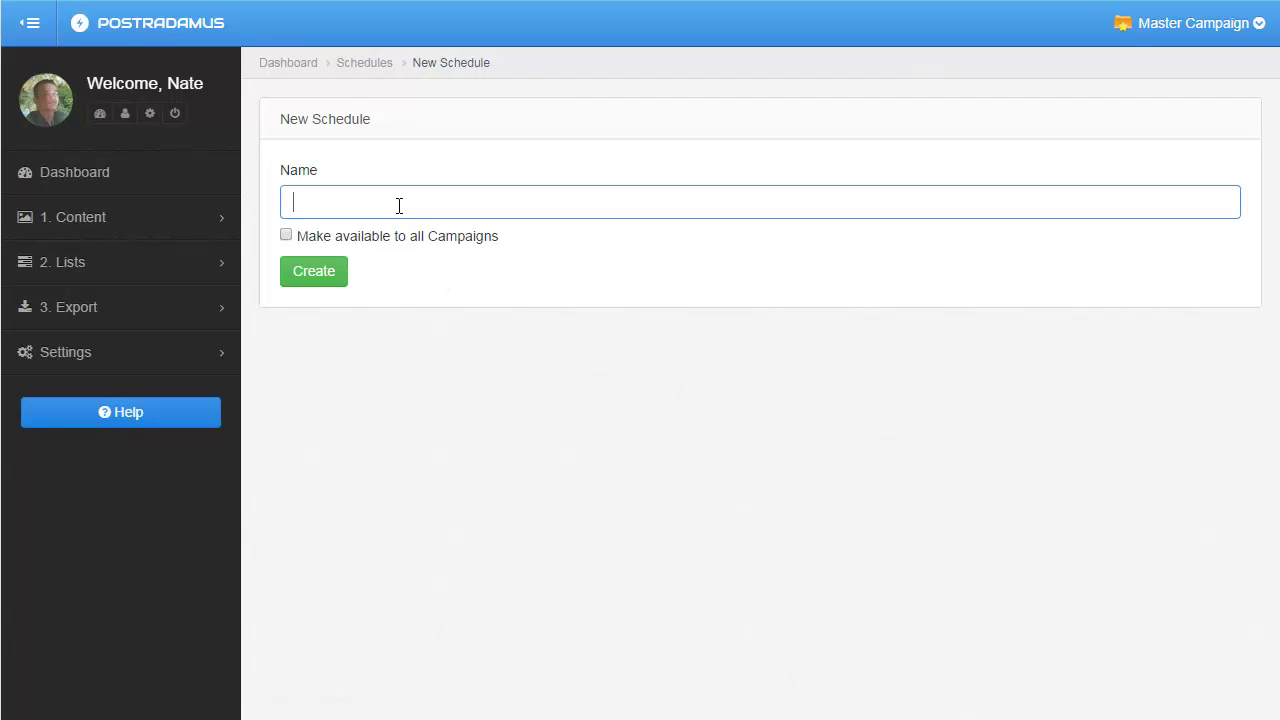
type("Demo Schedule")
left_click(322, 271)
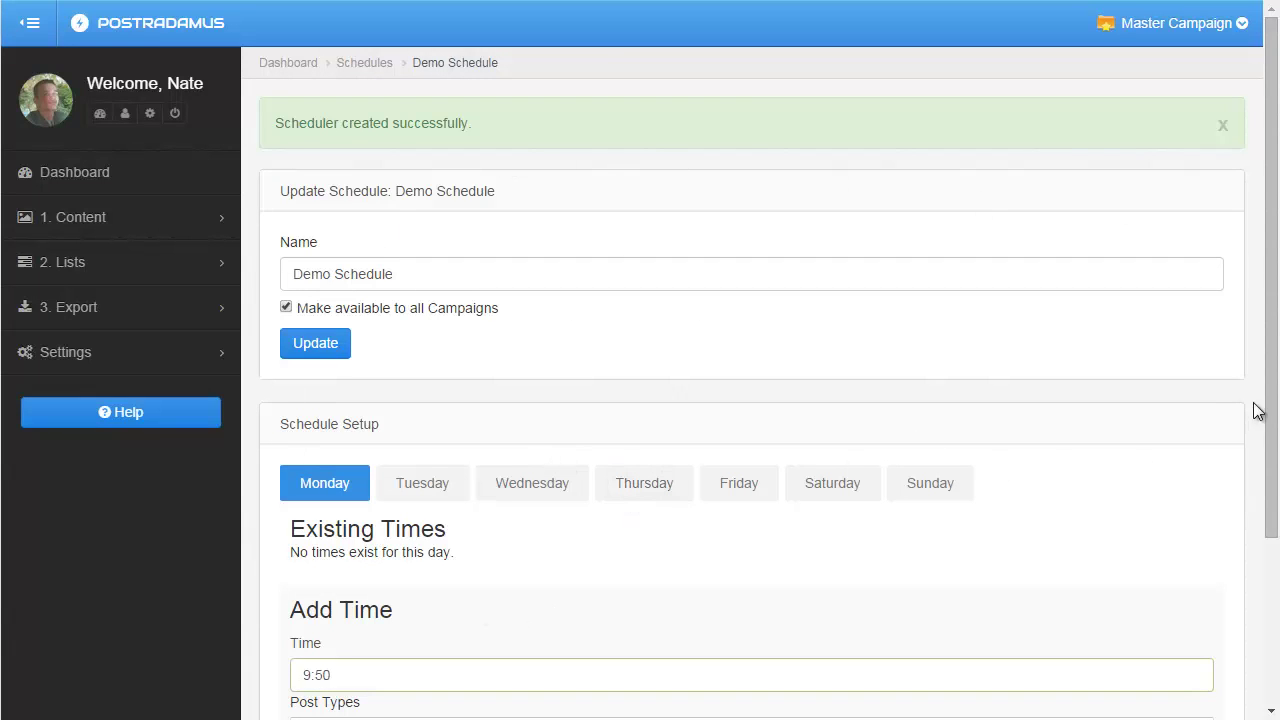
Set the time of the new entry in the schedule setup to 10:30.
left_click_drag(1264, 410, 1270, 580)
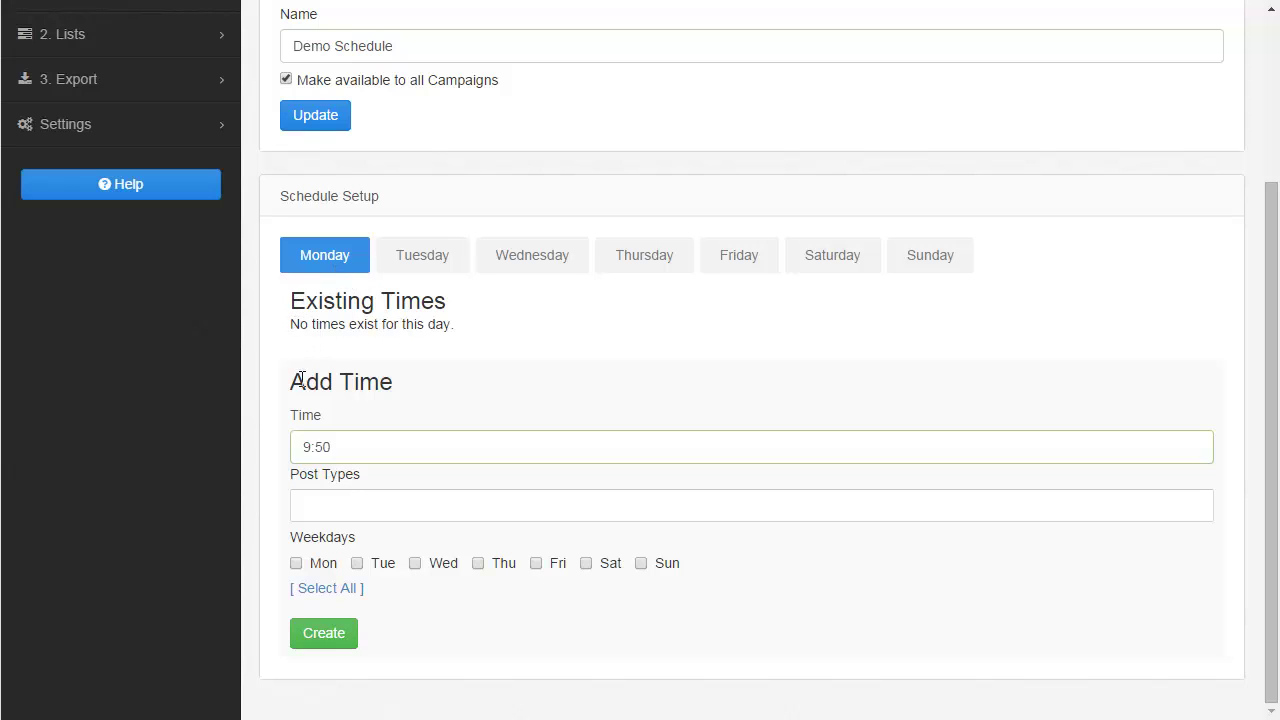
left_click_drag(292, 378, 400, 384)
left_click(336, 386)
left_click(308, 449)
left_click(341, 318)
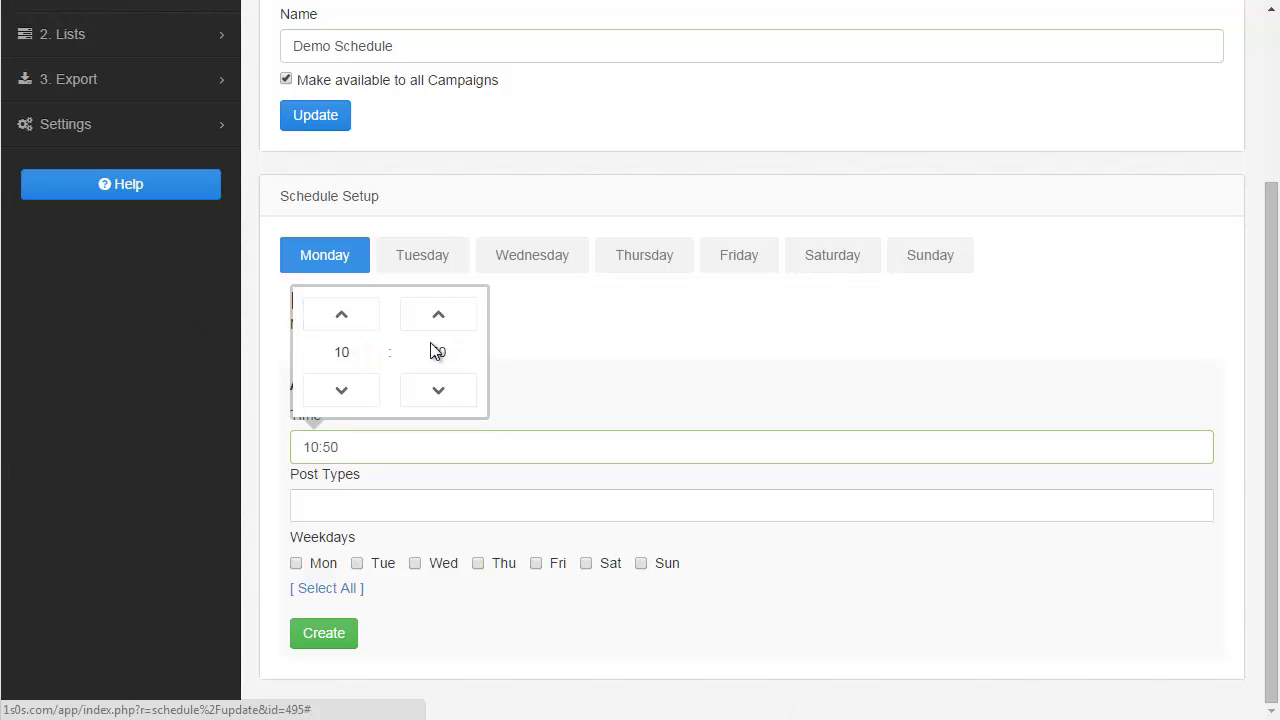
left_click(440, 392)
left_click(456, 398)
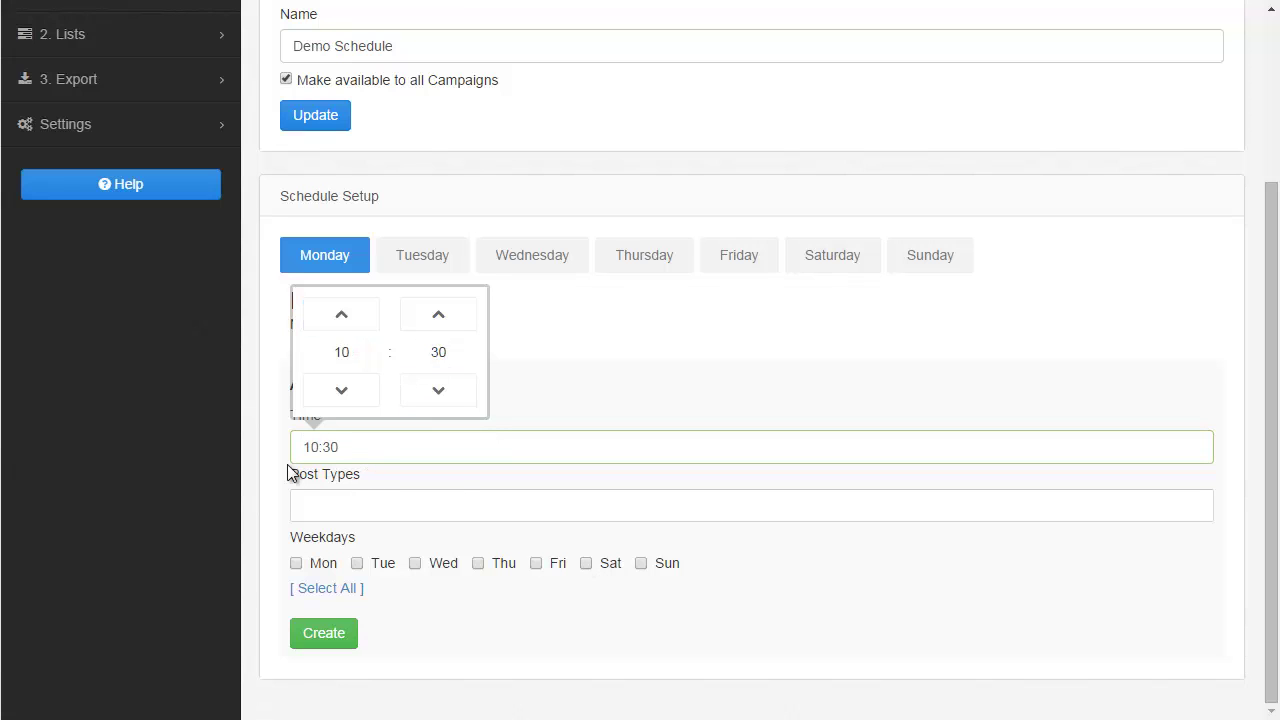
Select all weekdays for the 10:30 time and create the schedule entry.
left_click(278, 550)
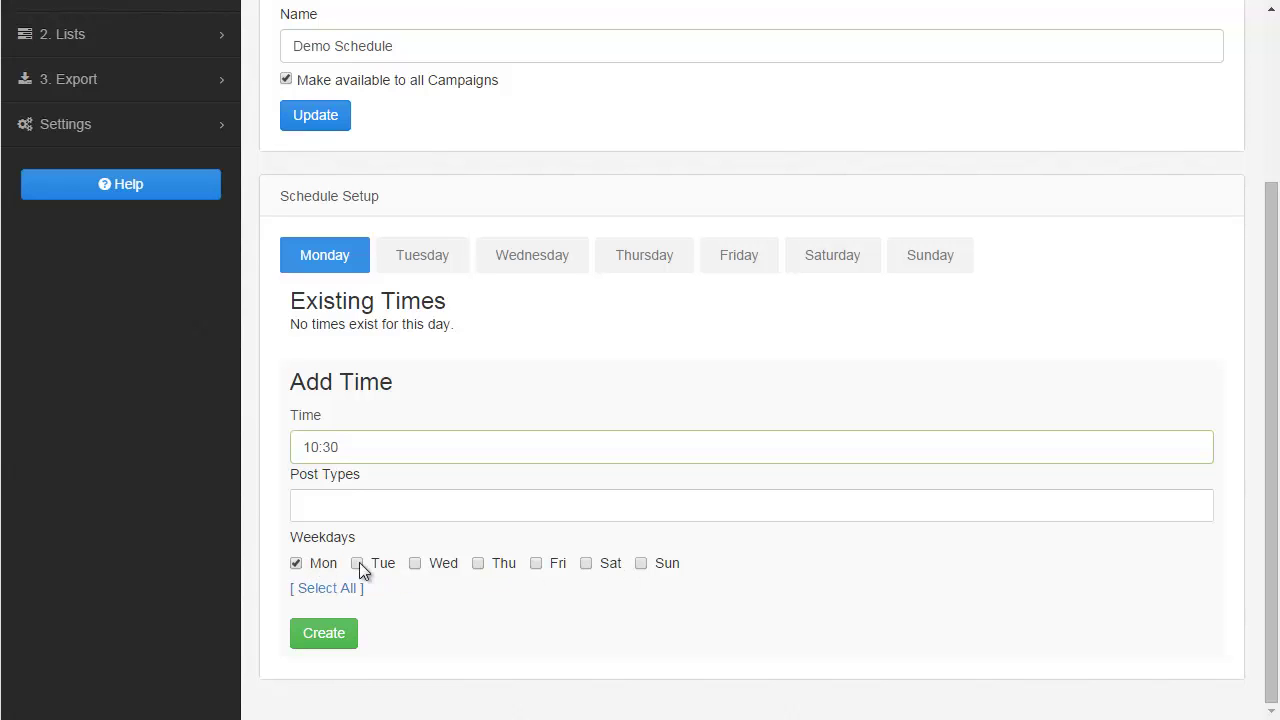
left_click(333, 589)
left_click(323, 634)
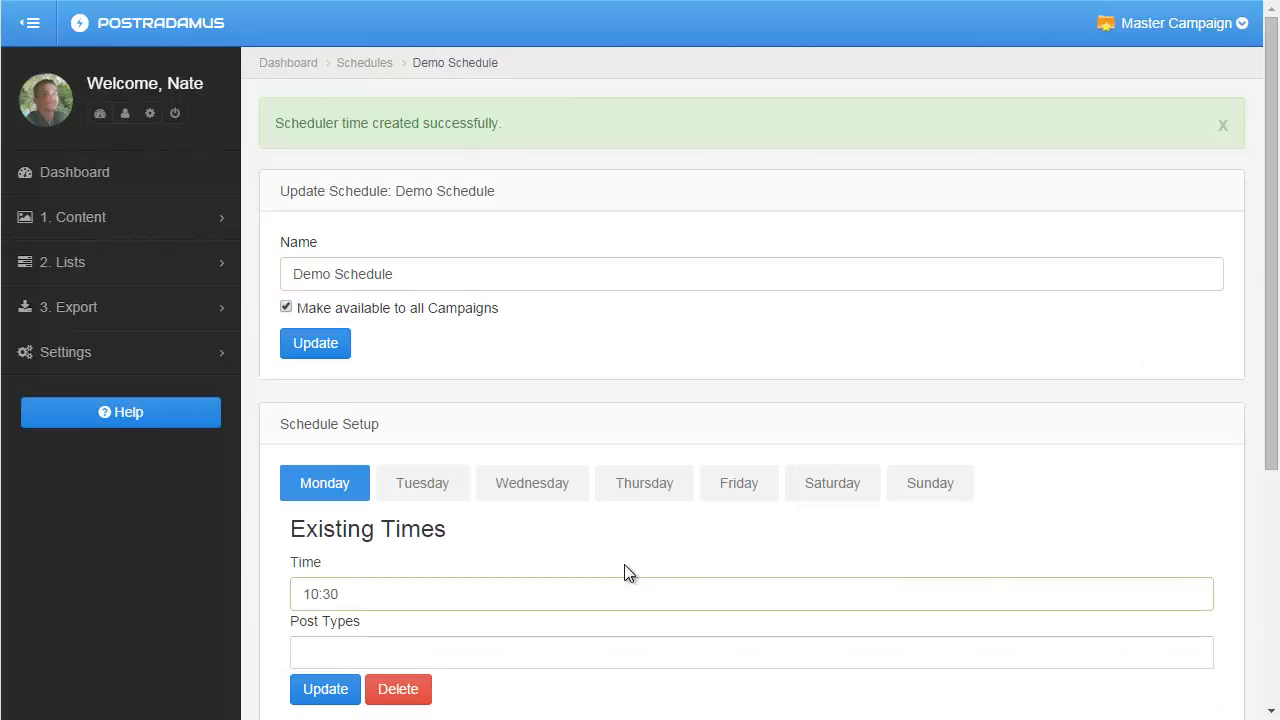
scroll(188, 534, "down", 4)
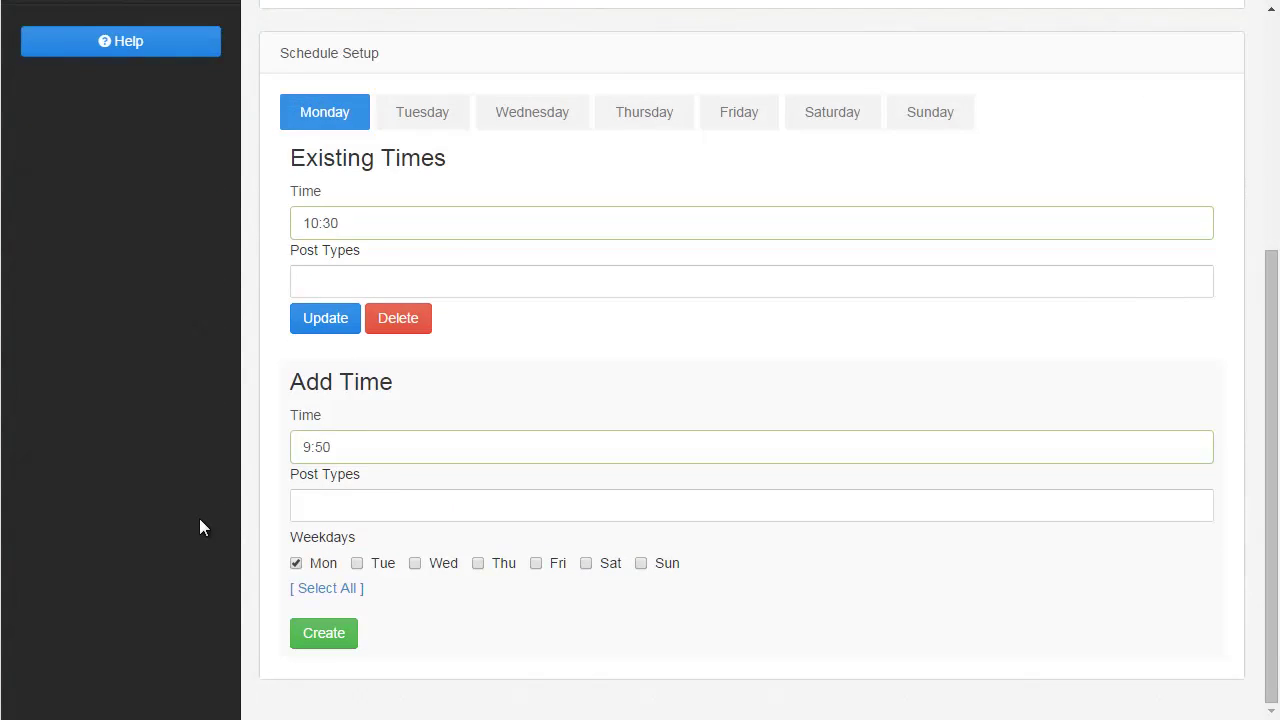
scroll(302, 336, "up", 1)
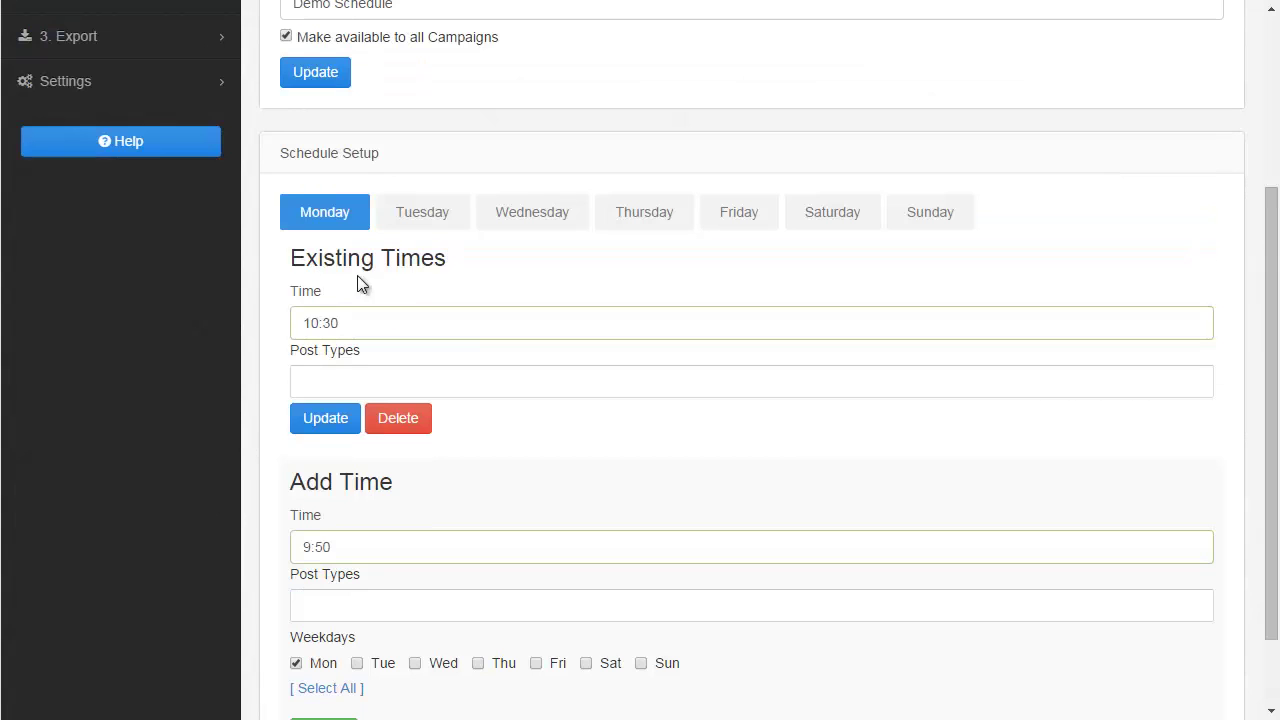
left_click(300, 321)
scroll(204, 327, "down", 1)
scroll(215, 334, "up", 1)
scroll(256, 334, "up", 2)
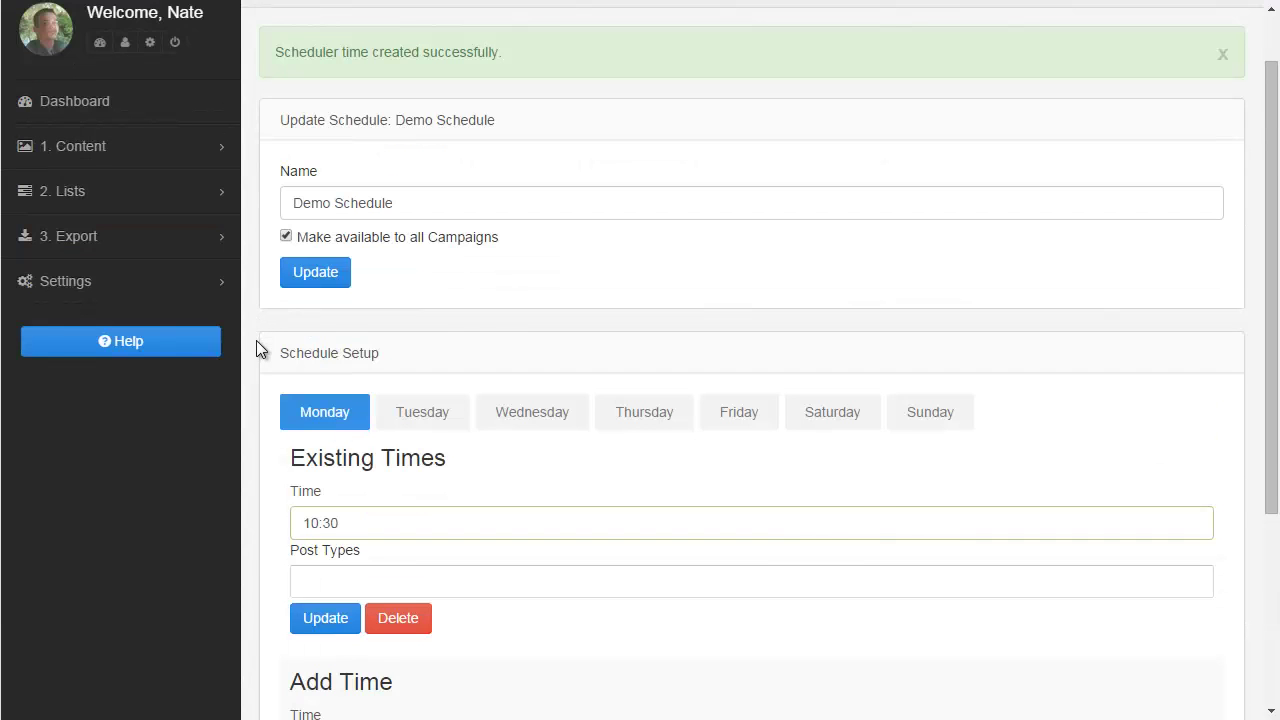
scroll(256, 340, "up", 1)
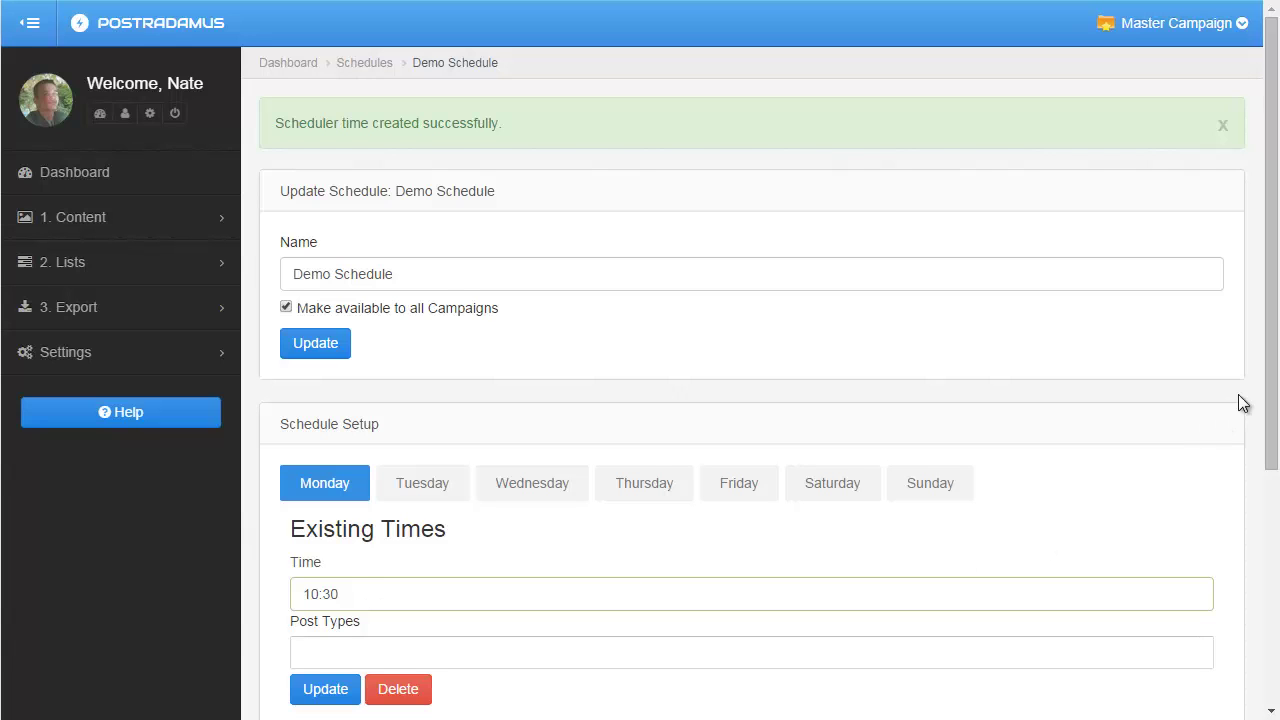
Add a 14:30 posting time to the schedule for all seven weekdays.
left_click_drag(1268, 366, 1255, 633)
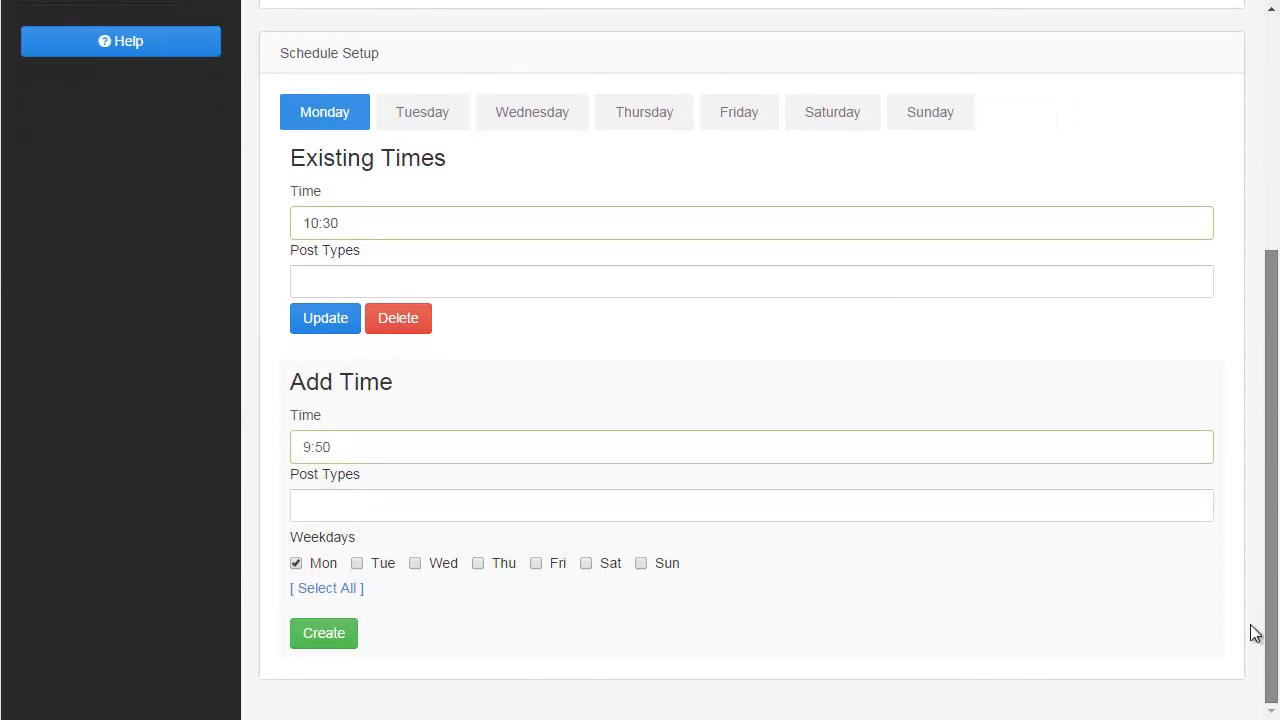
left_click(310, 447)
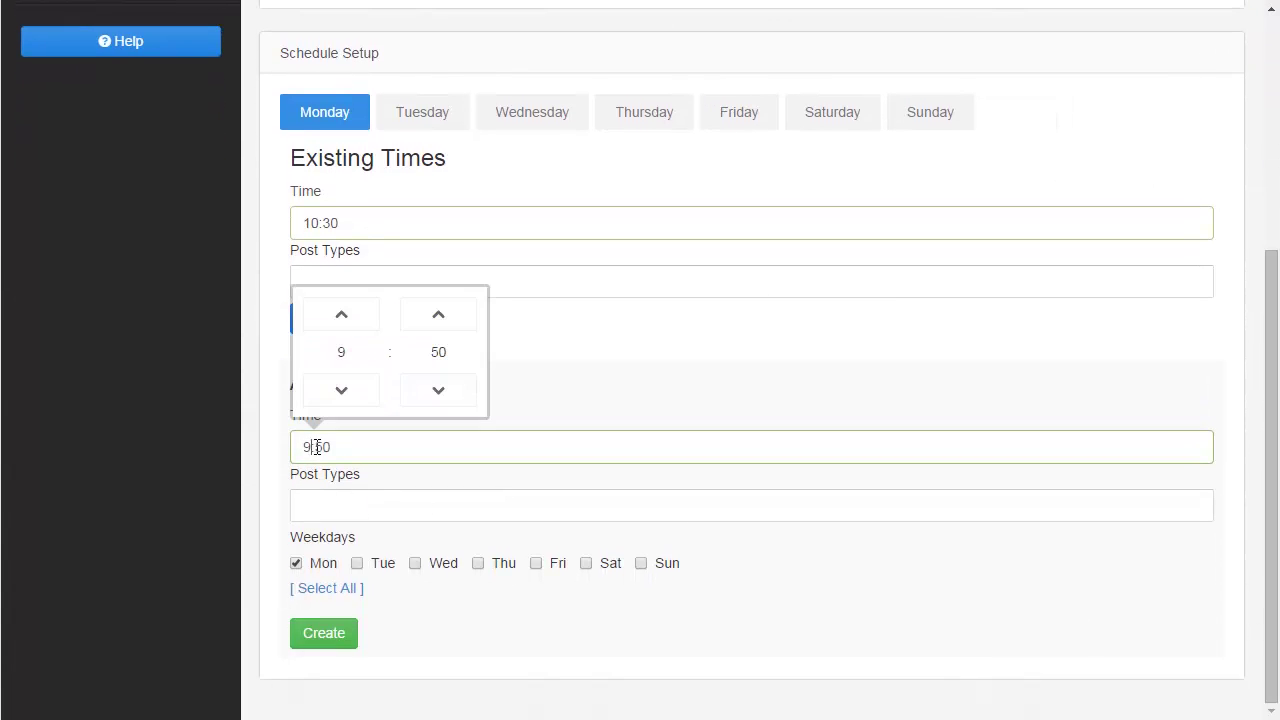
left_click(363, 322)
left_click(363, 322)
left_click(363, 322)
left_click(363, 322)
left_click(363, 322)
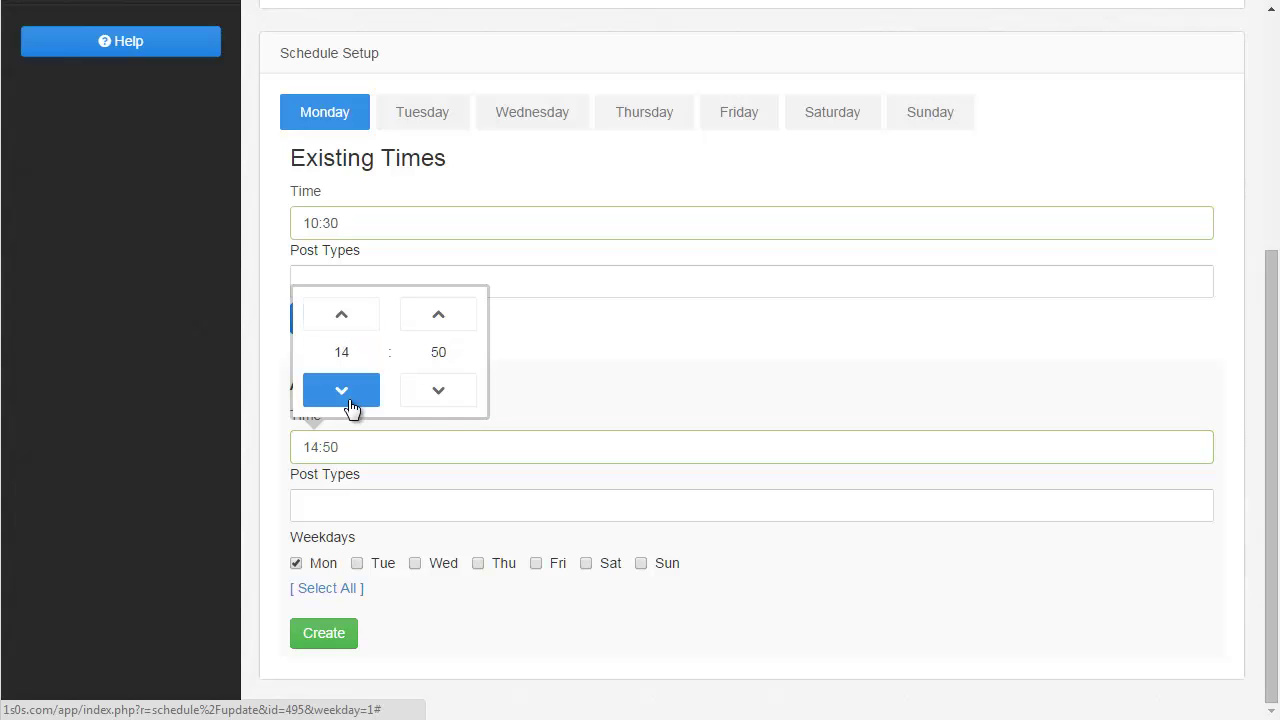
left_click(440, 405)
left_click(440, 405)
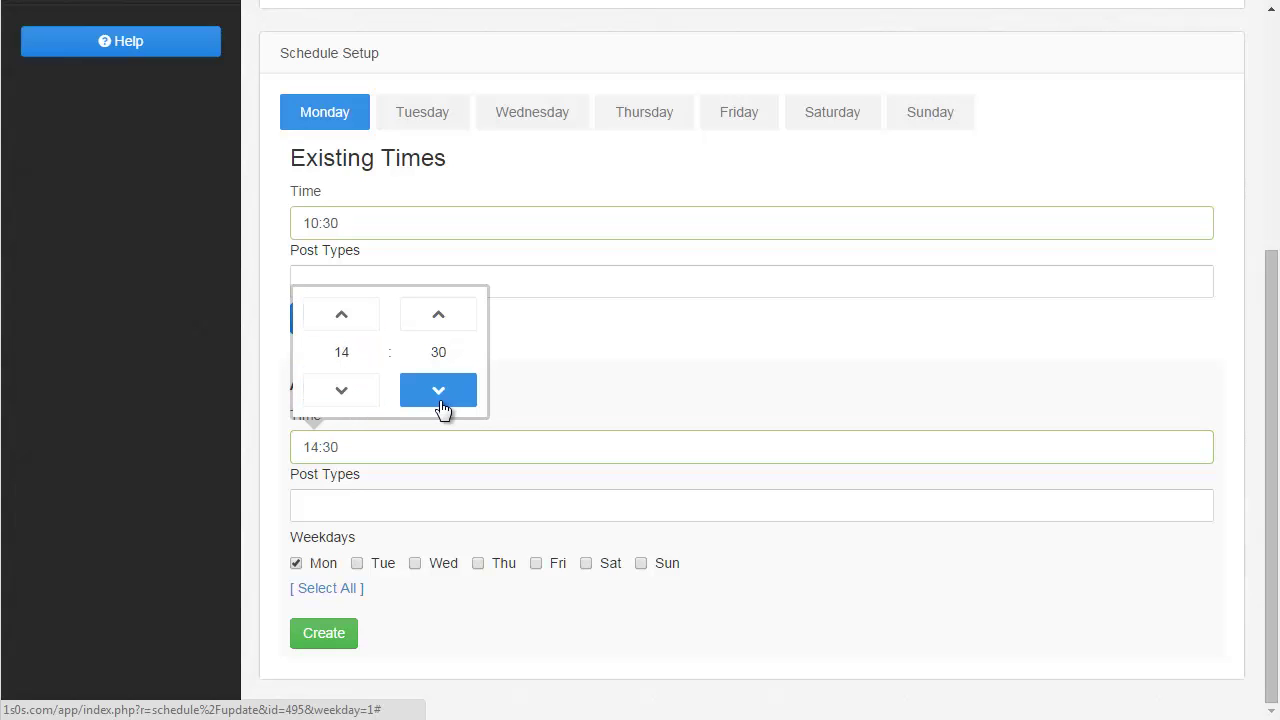
left_click(340, 592)
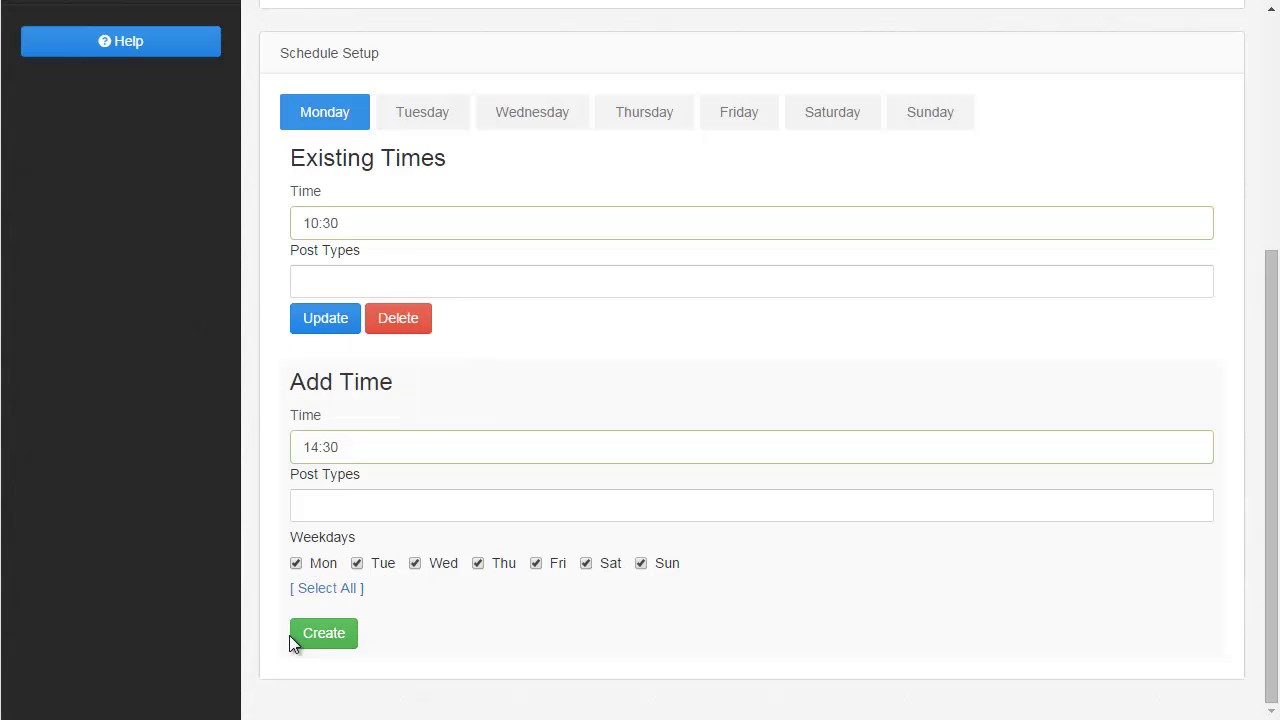
left_click(320, 640)
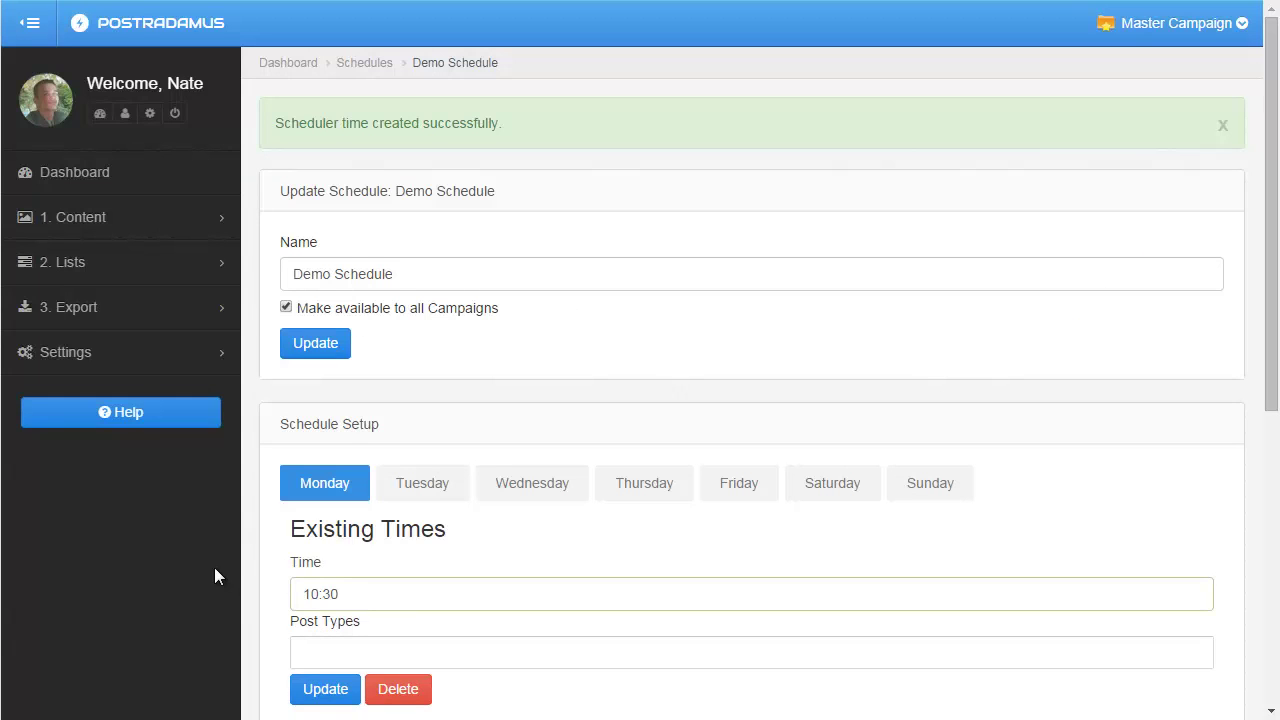
Review the existing times set for Tuesday and Monday in the schedule setup.
scroll(212, 566, "down", 5)
scroll(212, 566, "up", 3)
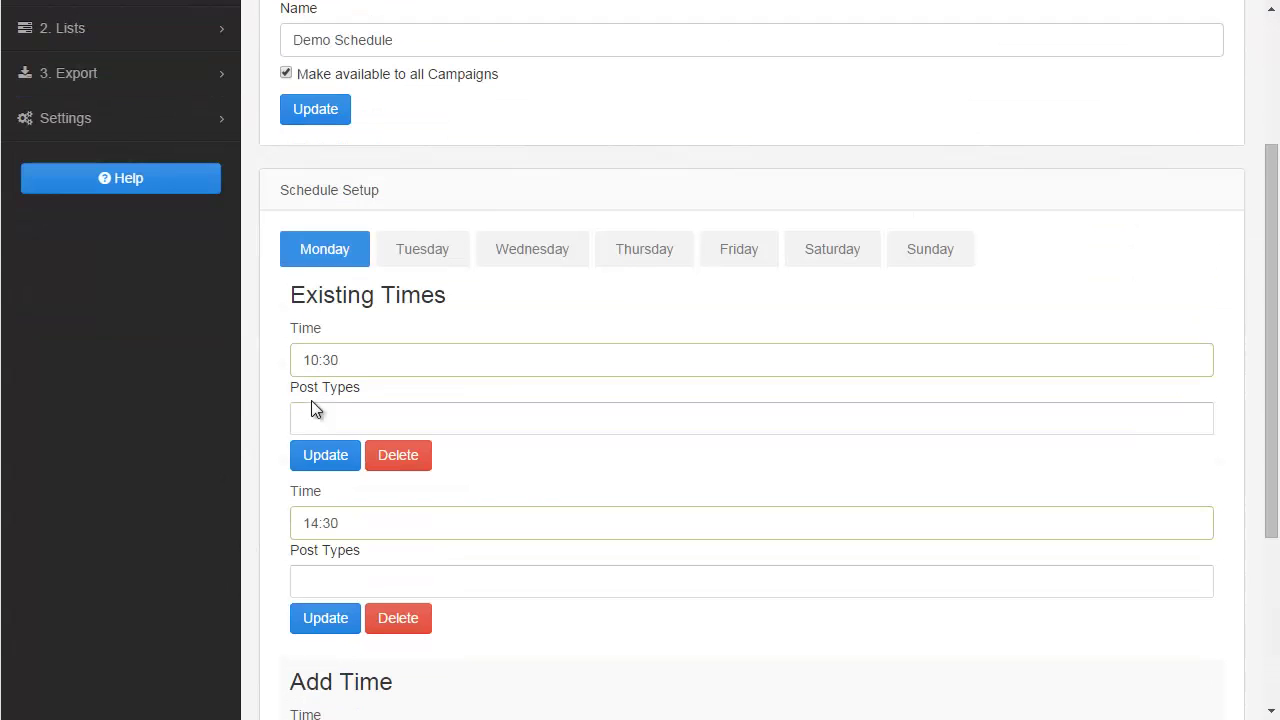
left_click(442, 257)
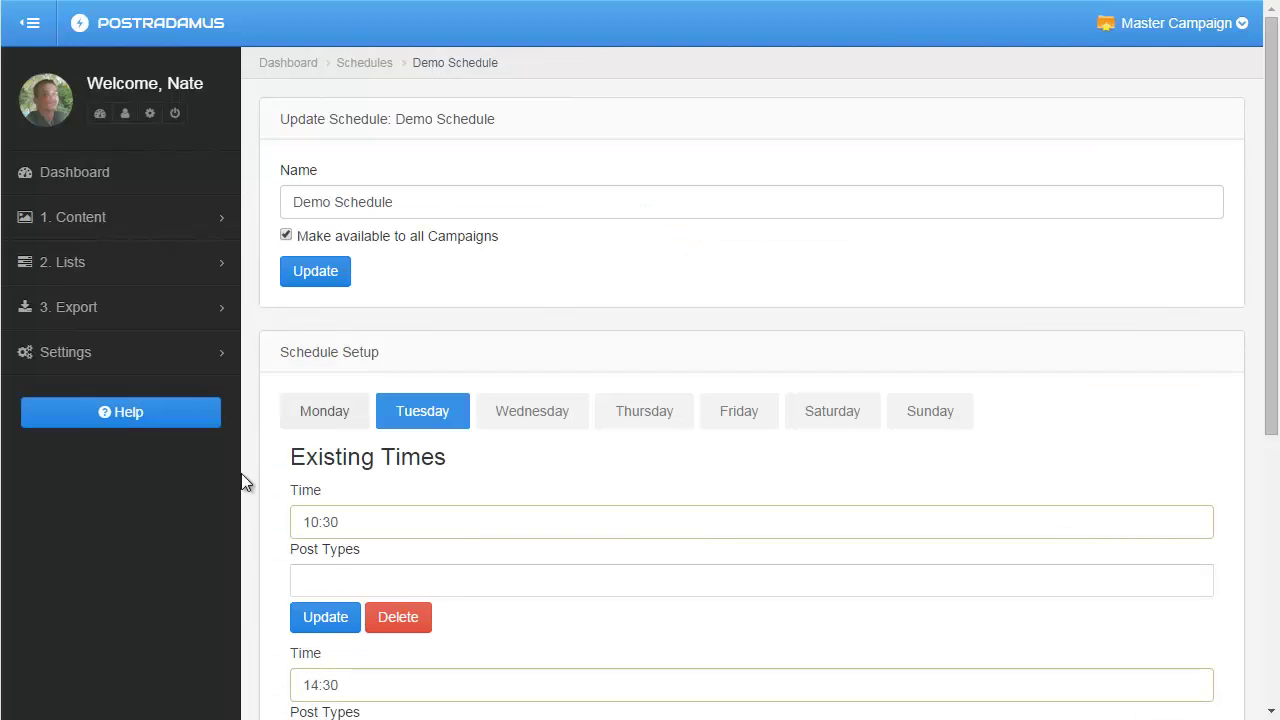
scroll(190, 512, "down", 2)
scroll(184, 509, "up", 2)
left_click(335, 404)
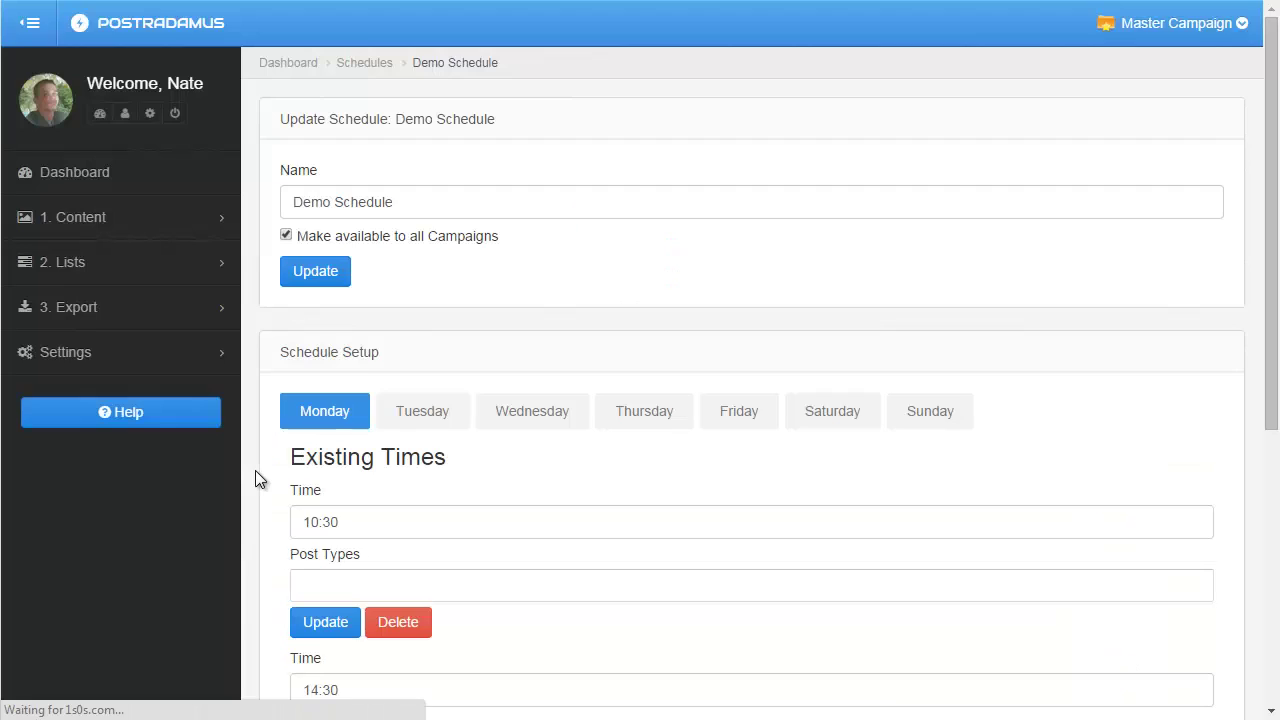
scroll(255, 470, "down", 4)
scroll(255, 460, "up", 2)
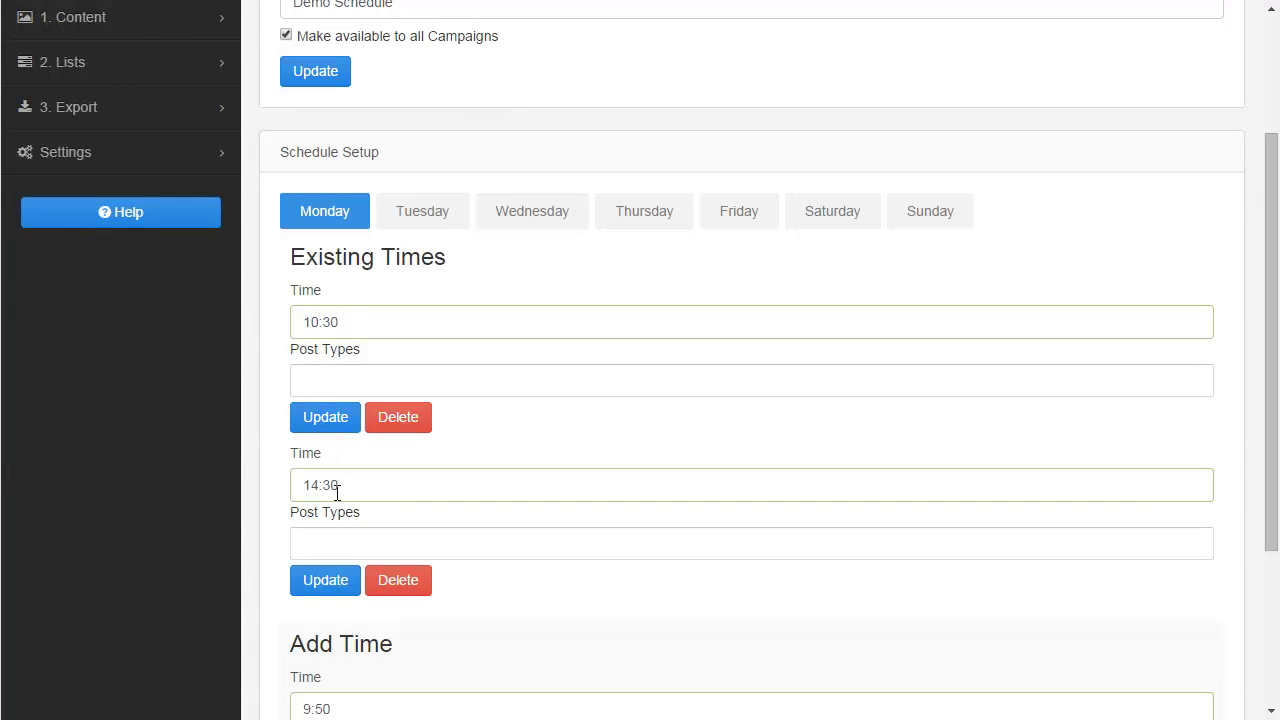
scroll(153, 522, "down", 2)
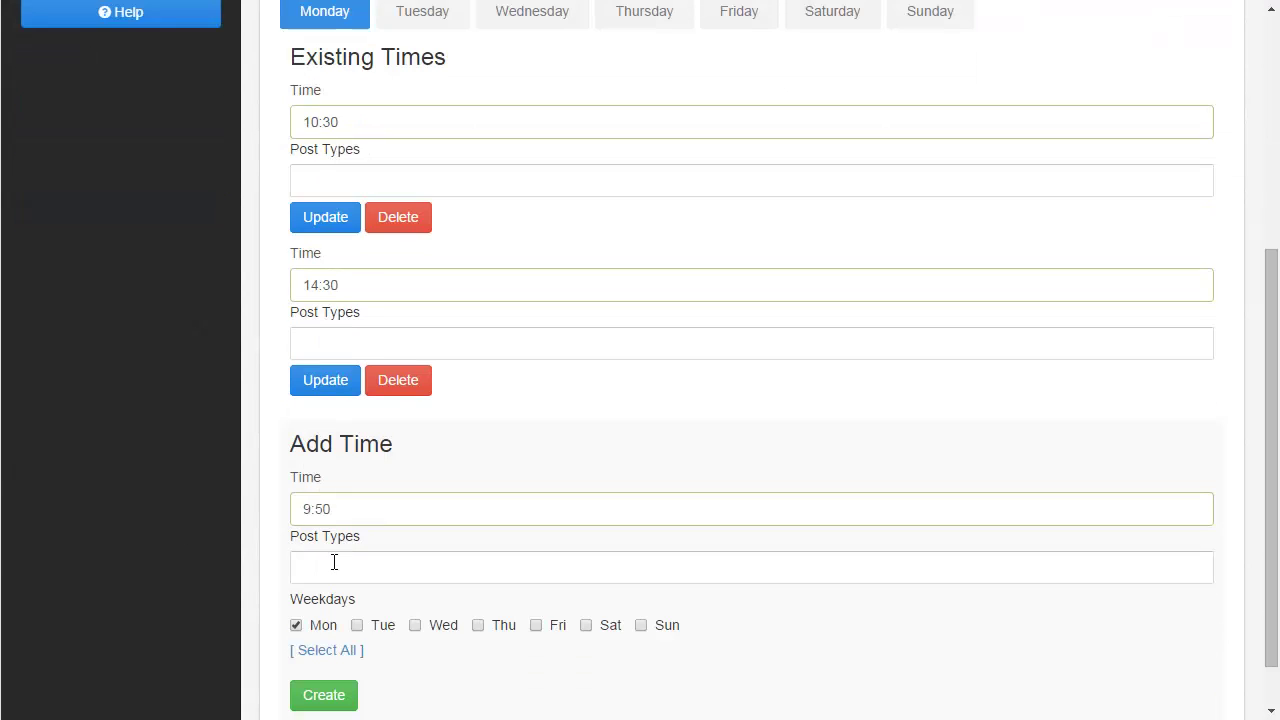
scroll(284, 566, "up", 3)
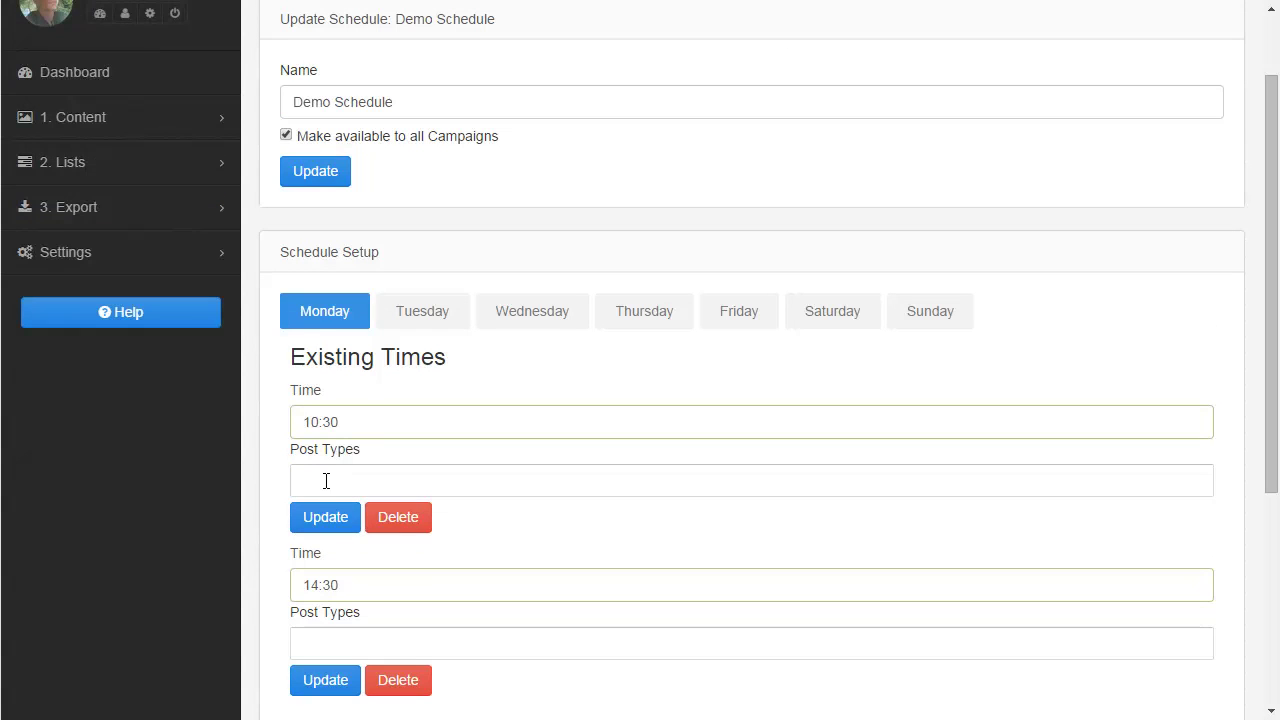
scroll(281, 468, "down", 1)
scroll(275, 470, "down", 1)
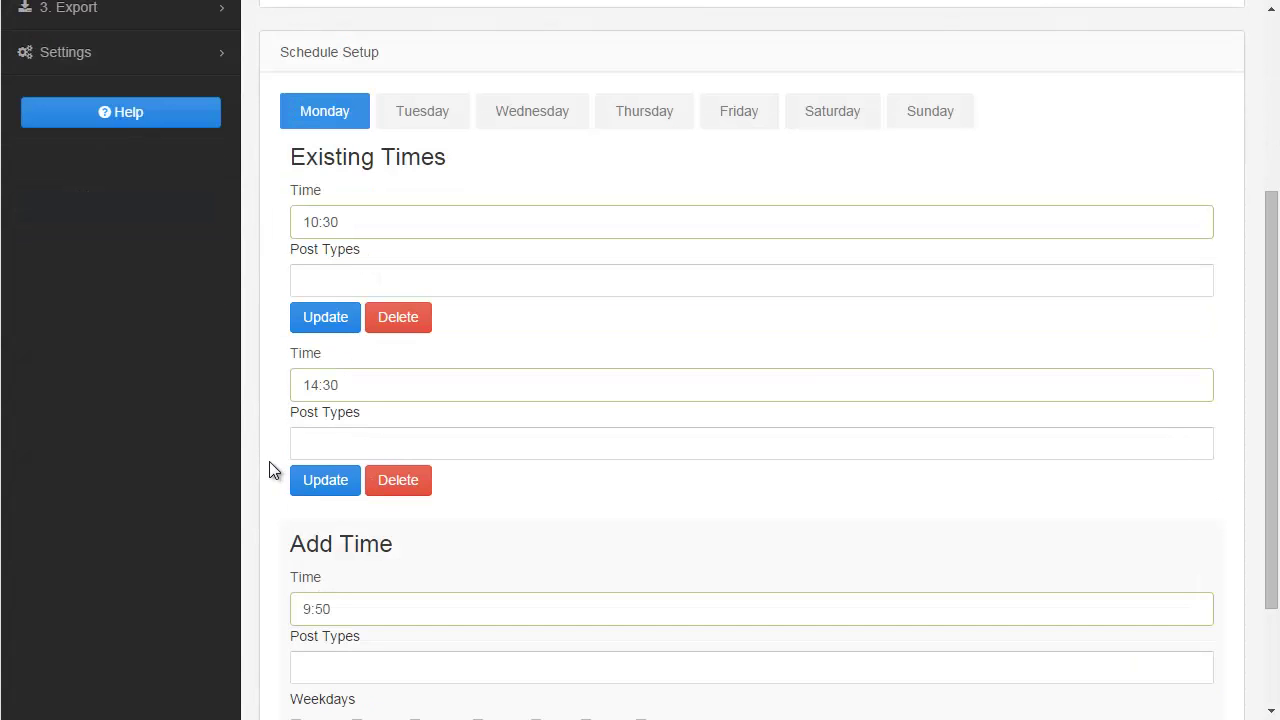
scroll(280, 472, "up", 2)
scroll(254, 494, "down", 3)
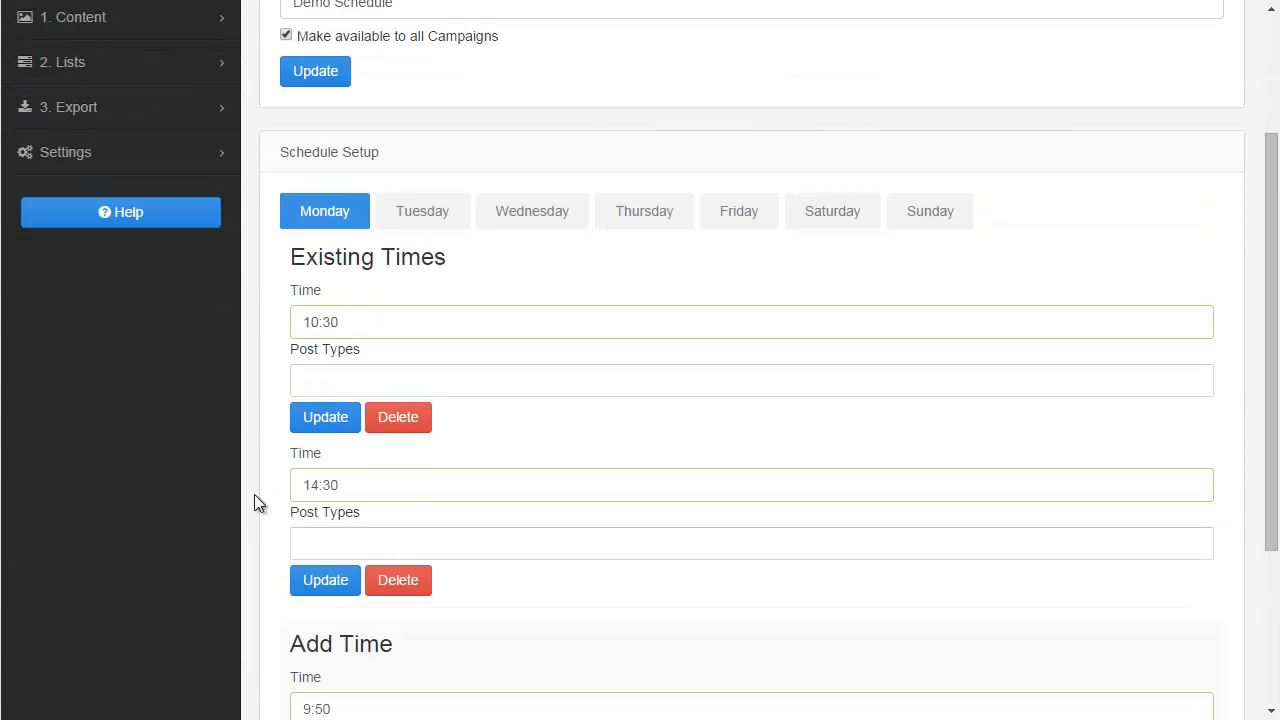
Set the time of the next new entry in the schedule setup to 16:40.
left_click(339, 515)
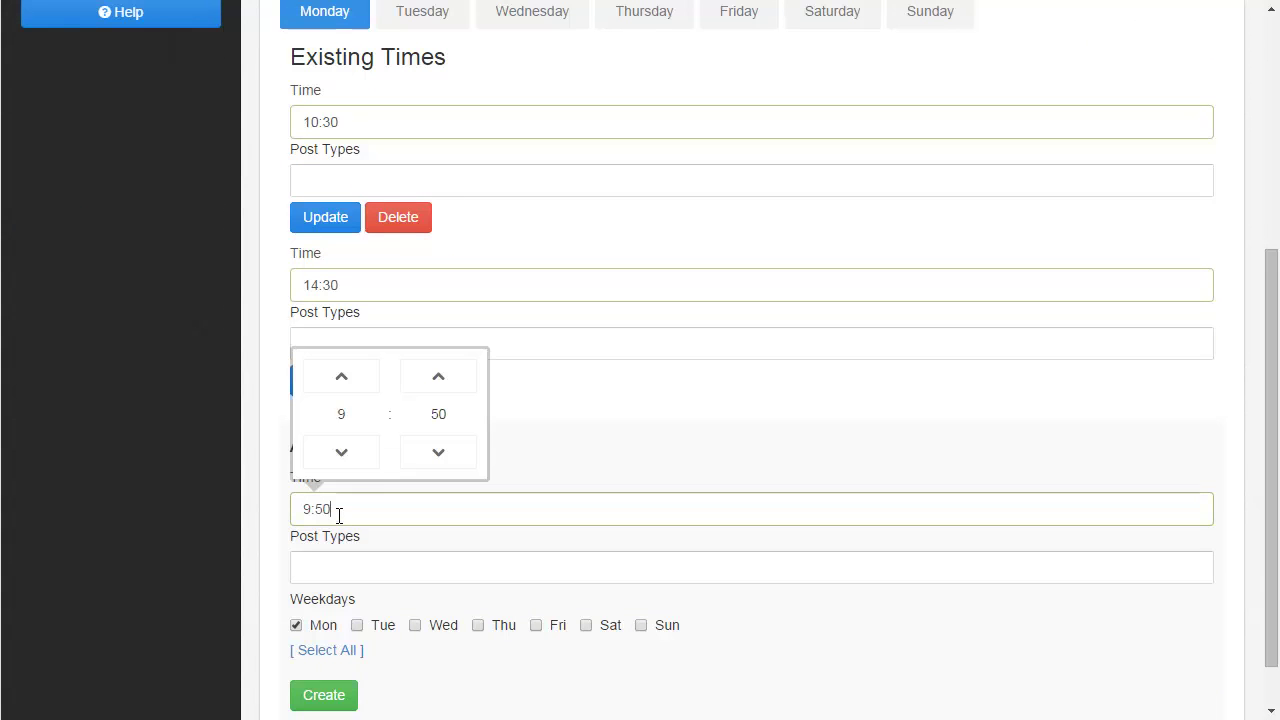
left_click(343, 388)
left_click(344, 388)
left_click(344, 388)
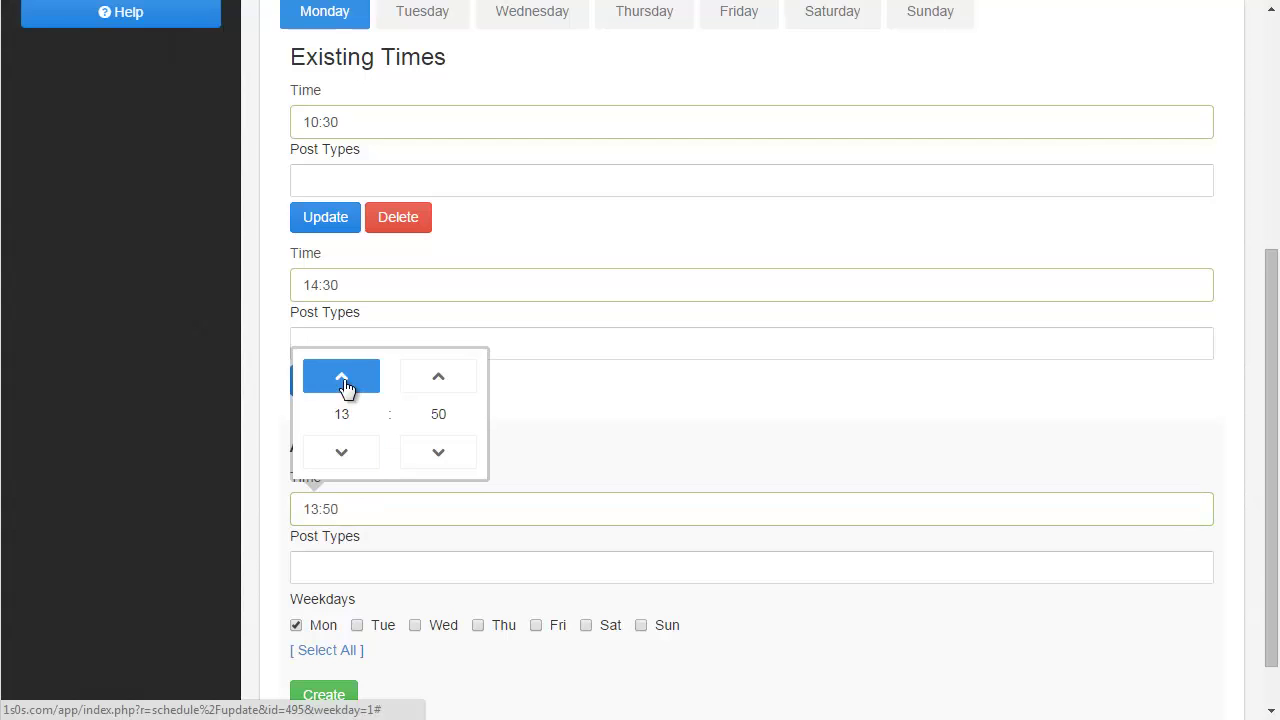
left_click(344, 388)
left_click(344, 388)
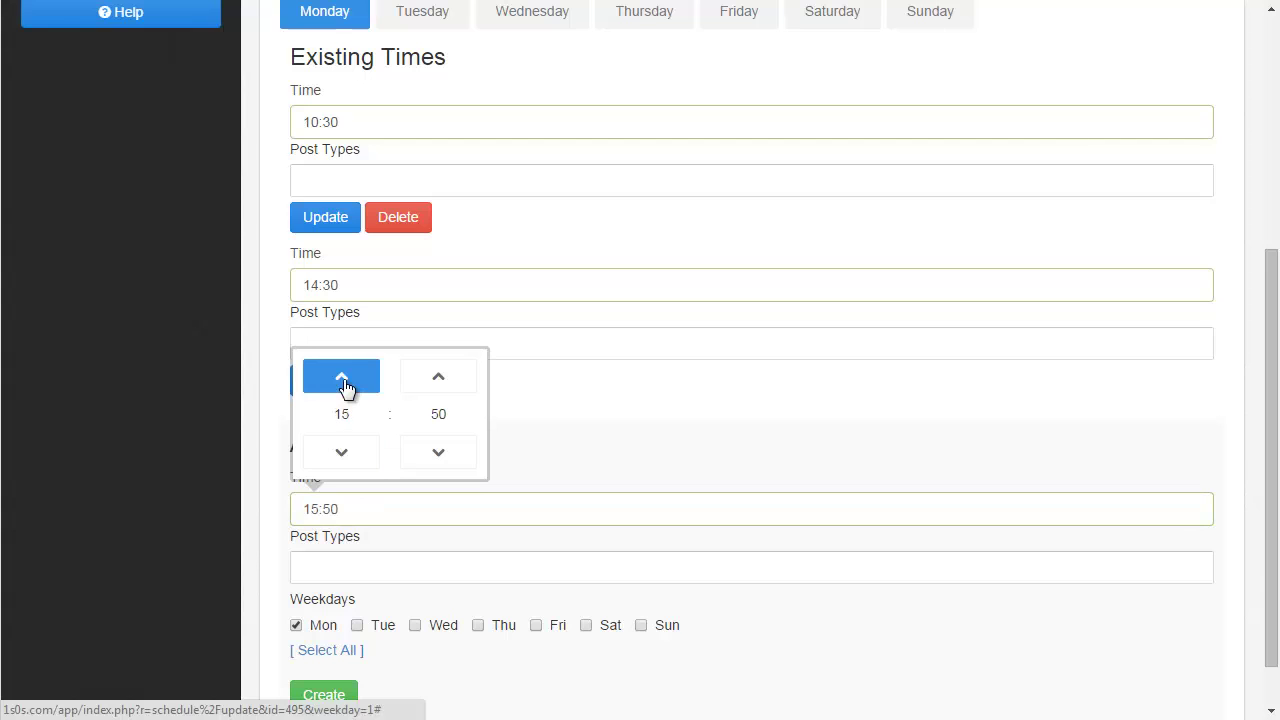
left_click(436, 452)
left_click(209, 496)
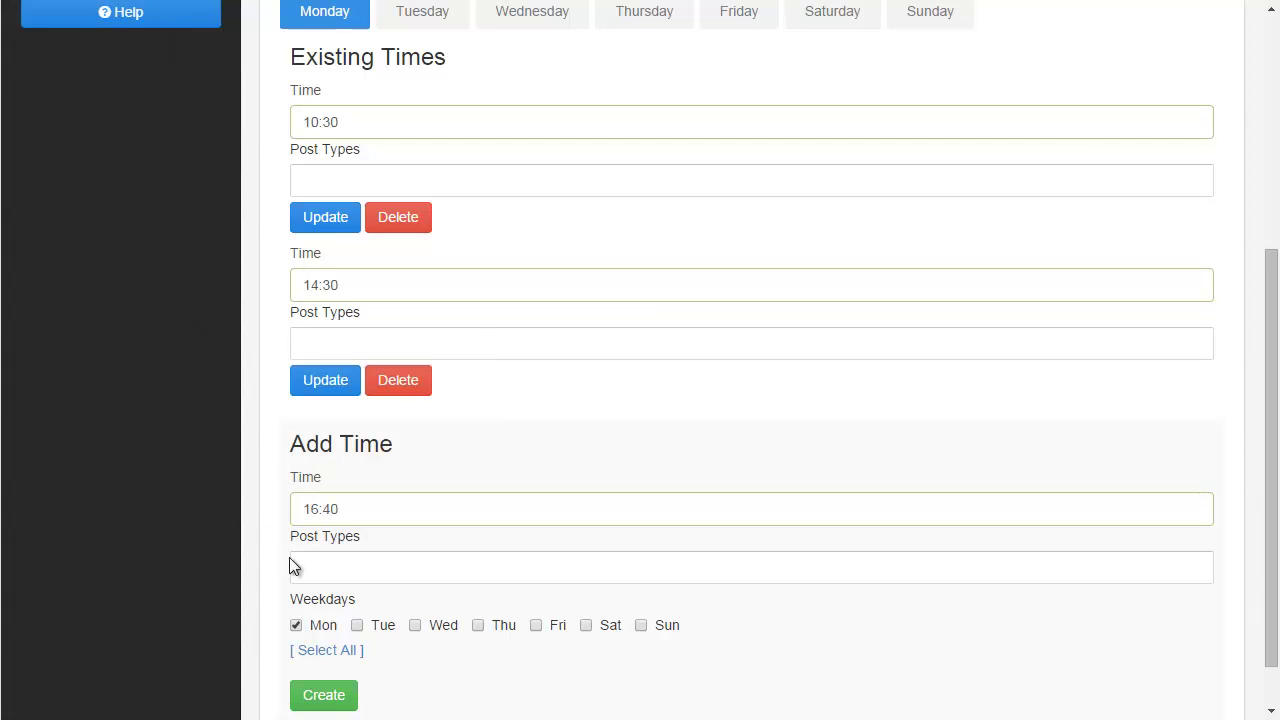
Select Monday through Friday, without Saturday and Sunday, for the 16:40 time and create the schedule entry.
left_click(327, 650)
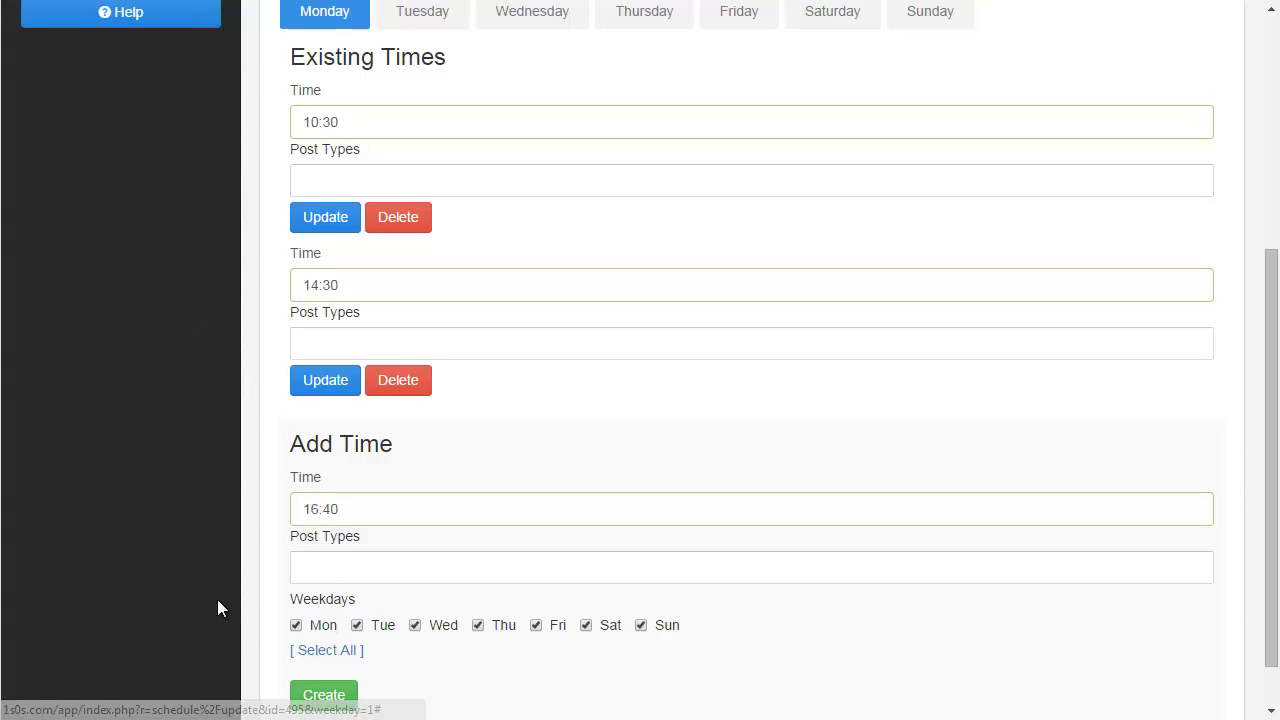
scroll(213, 590, "down", 2)
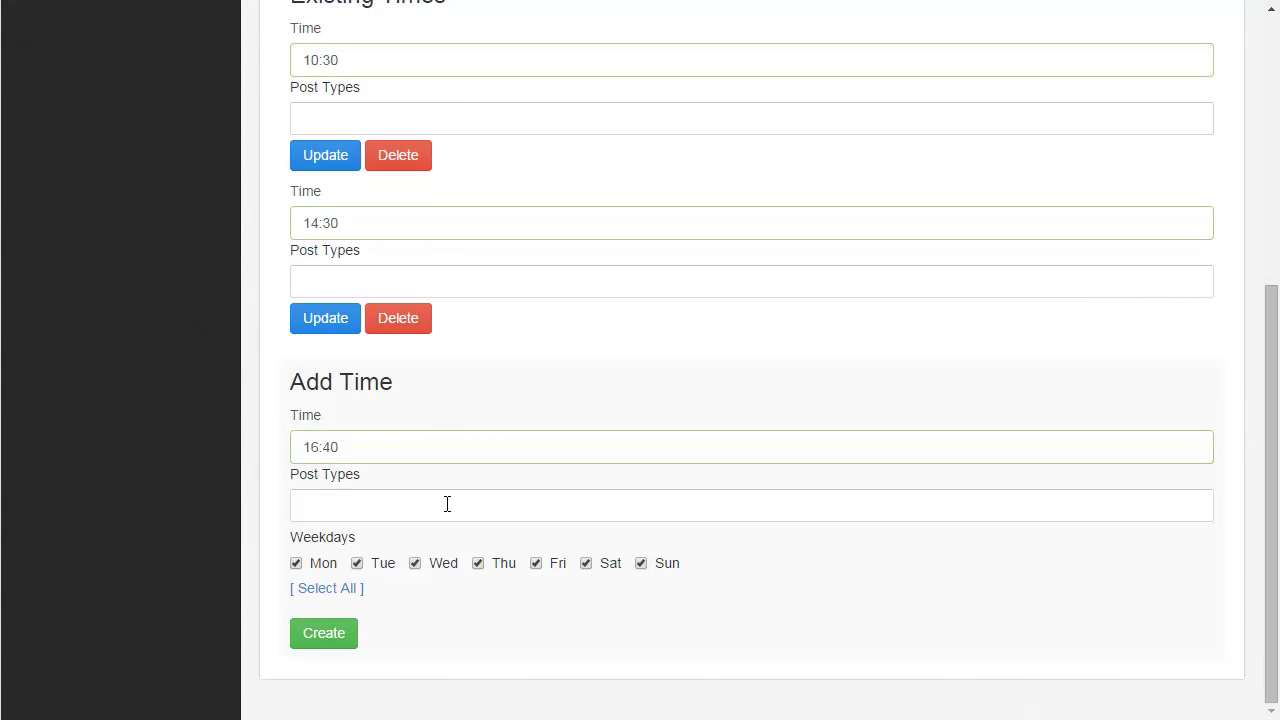
left_click(612, 566)
left_click(320, 637)
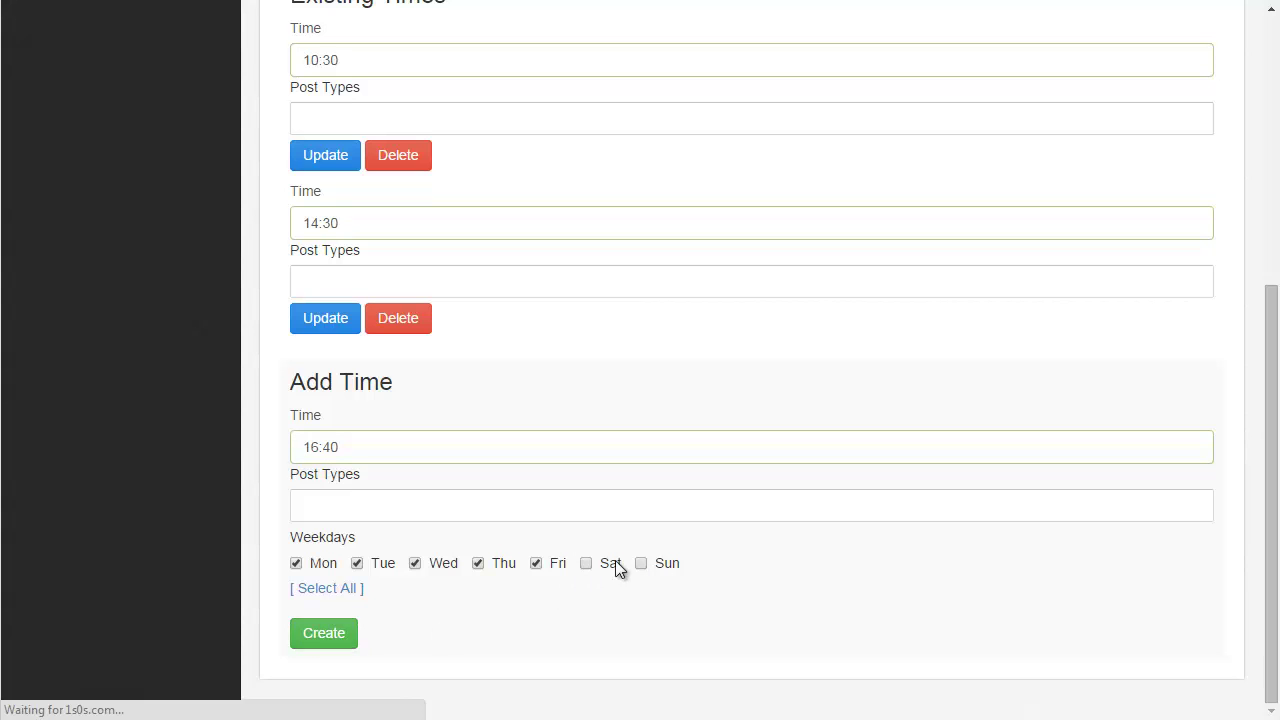
Compare the existing times for Monday with those for Saturday and Sunday in the schedule setup.
scroll(268, 595, "down", 4)
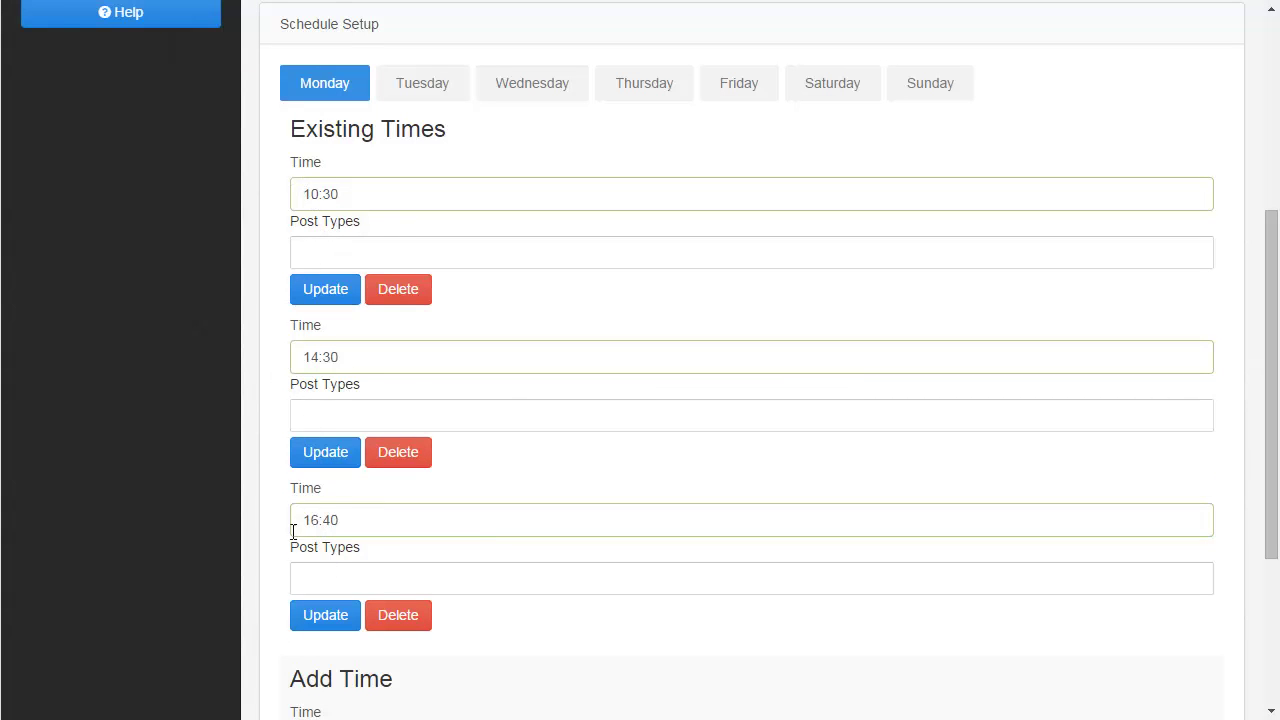
left_click(835, 86)
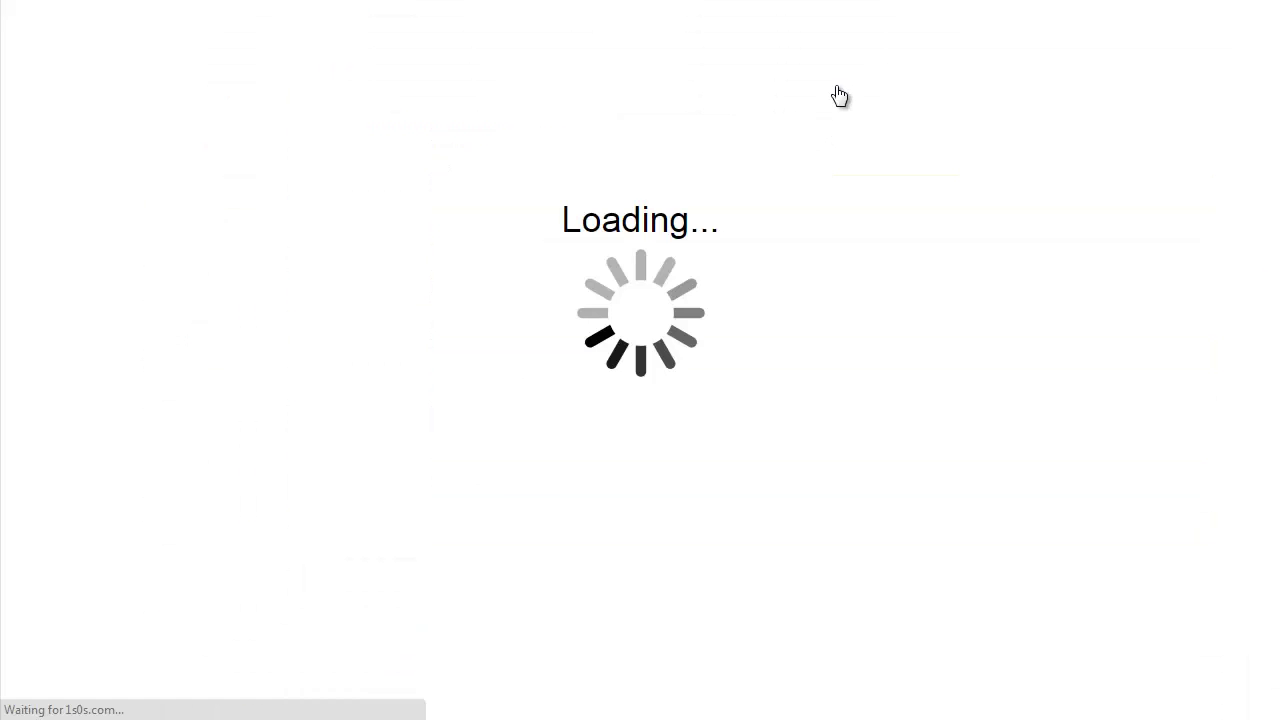
scroll(200, 506, "down", 3)
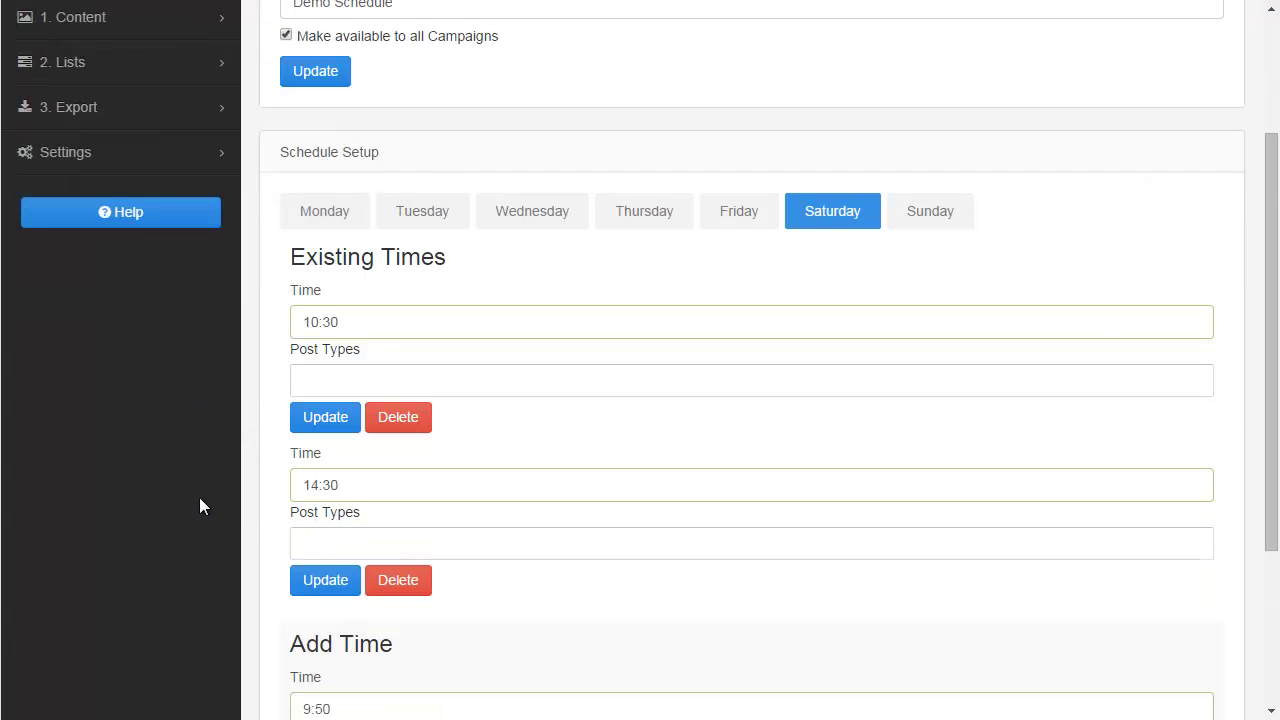
scroll(199, 497, "down", 1)
scroll(199, 497, "up", 2)
left_click(925, 211)
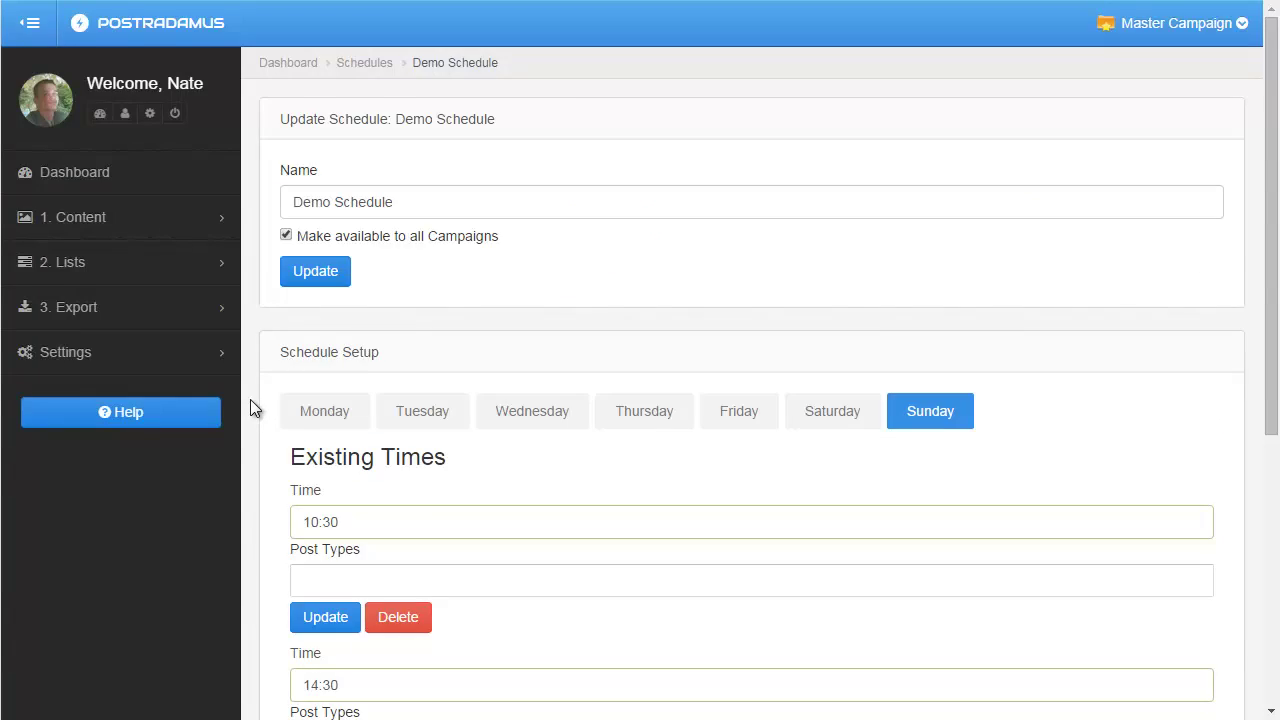
scroll(250, 402, "down", 2)
scroll(250, 399, "down", 1)
scroll(250, 399, "up", 3)
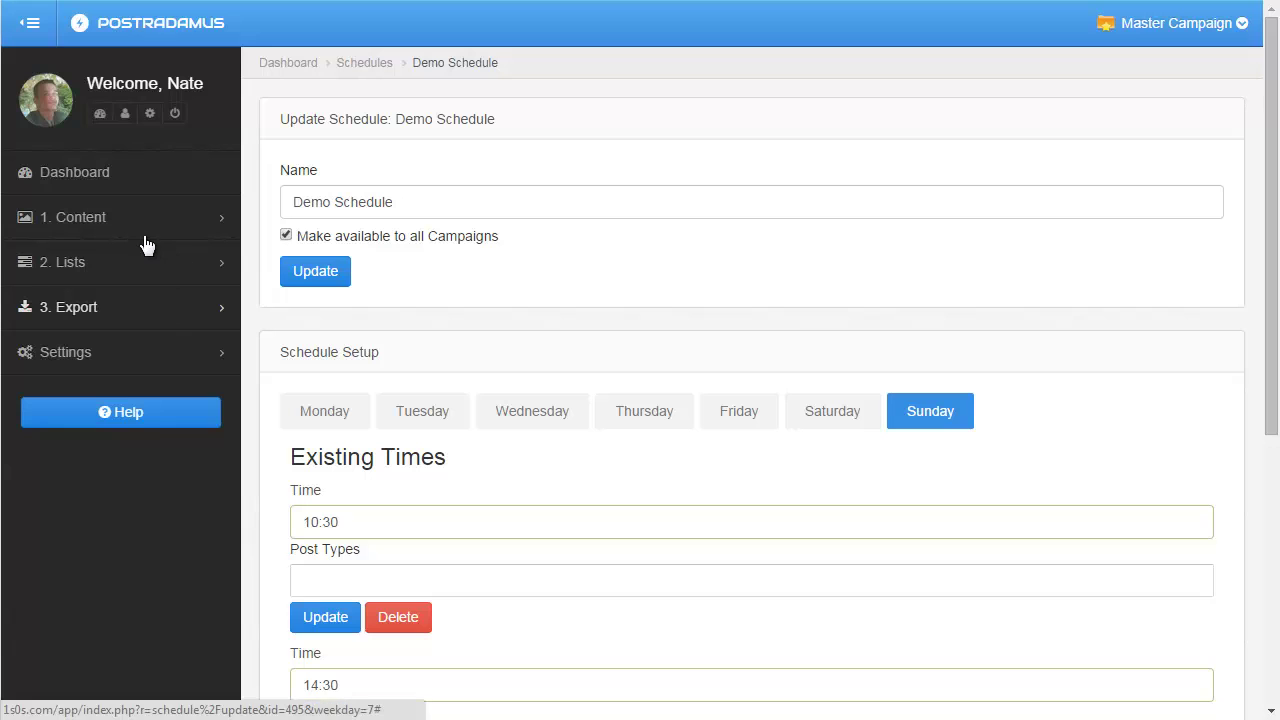
Open "(Master) Golden Doodle List 1" from the sent lists and show its posts in List View.
left_click(94, 280)
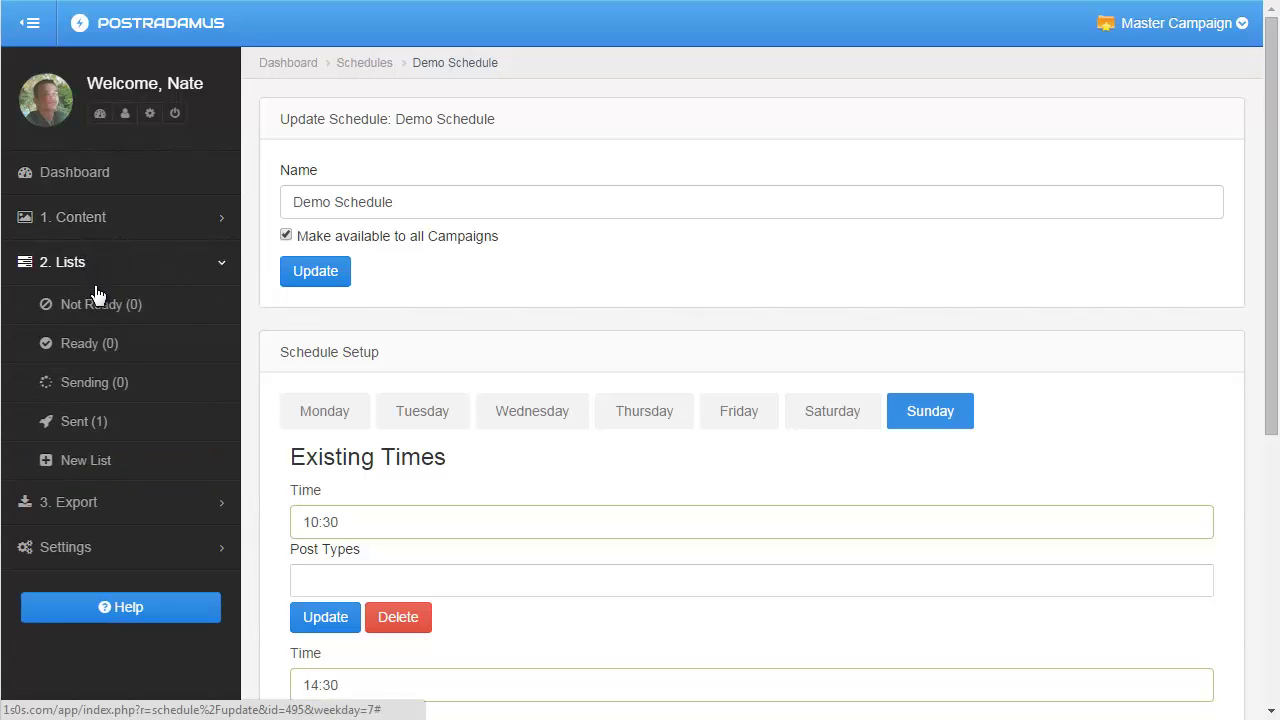
left_click(74, 422)
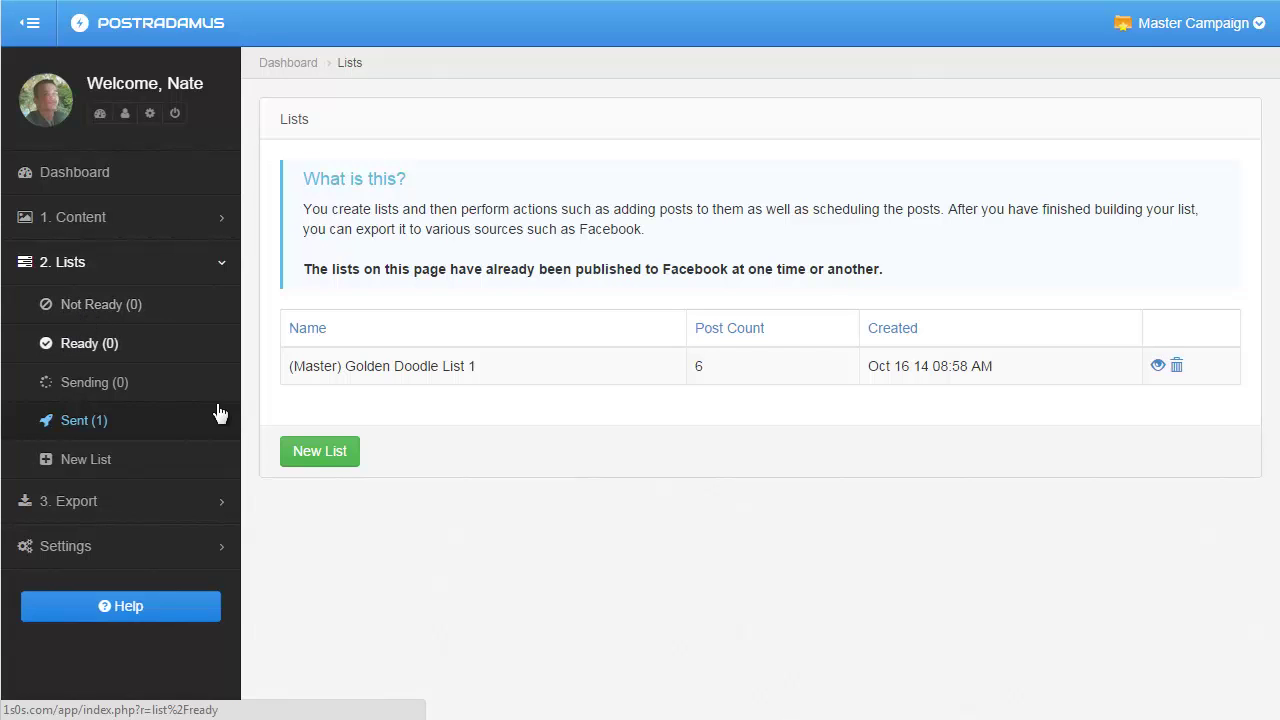
left_click(1158, 365)
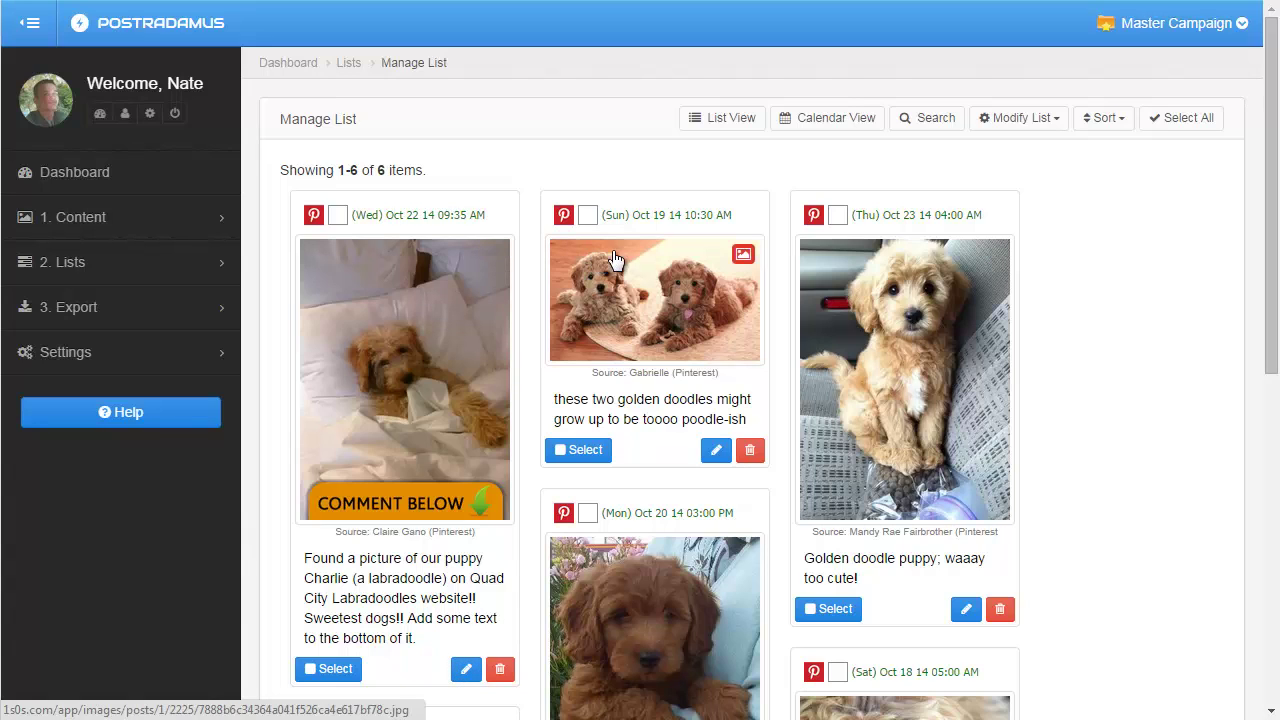
left_click(836, 122)
left_click(749, 121)
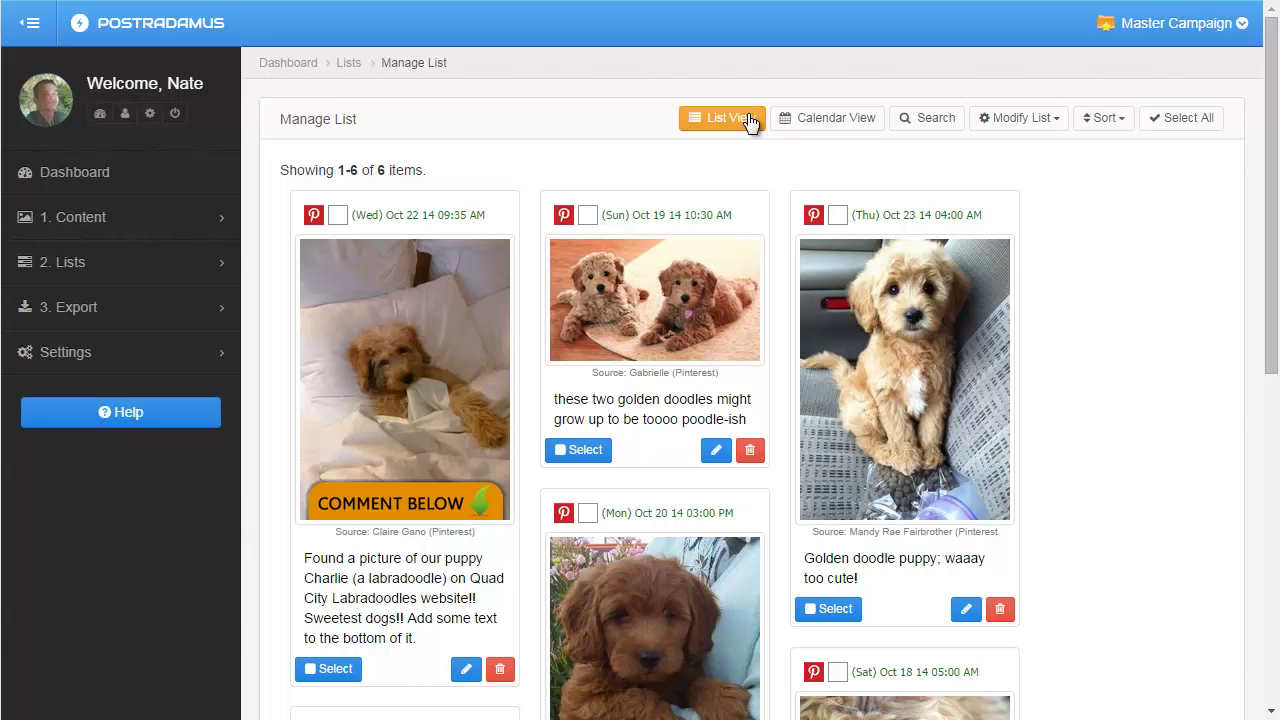
Open the Scheduler for the current list and pick Oct 17 2014 as the start date.
left_click(1022, 125)
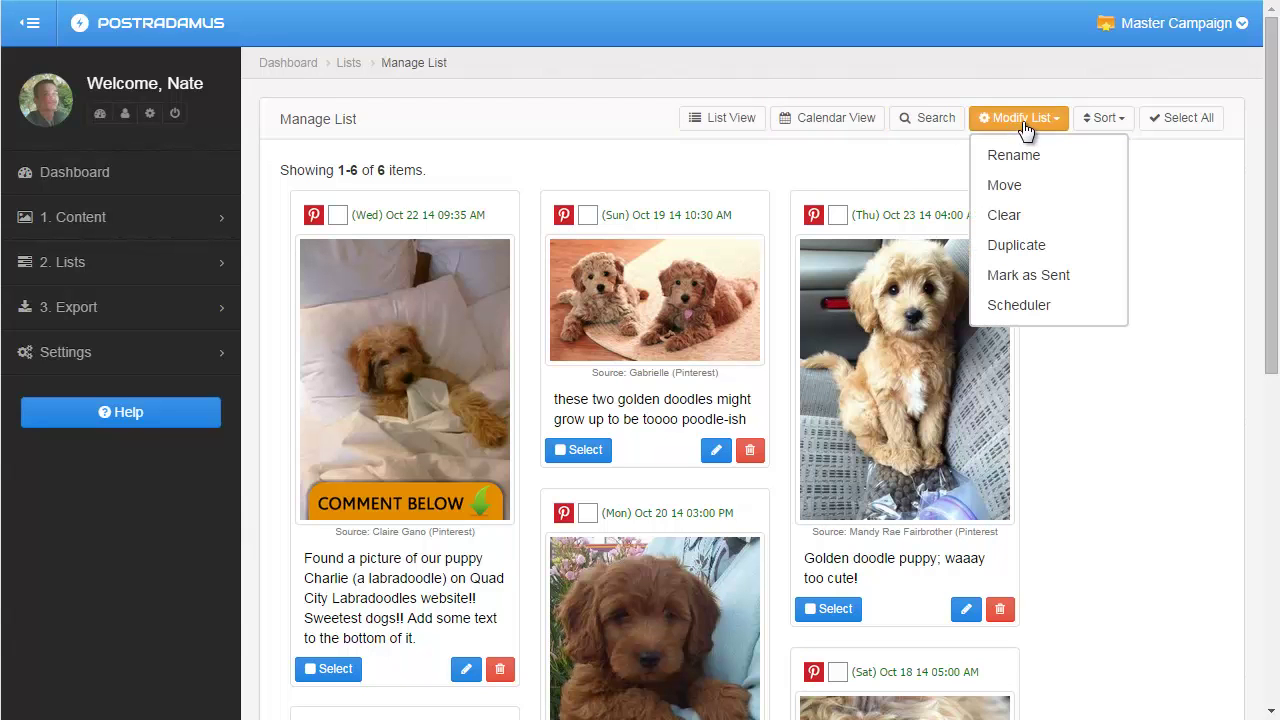
left_click(1090, 310)
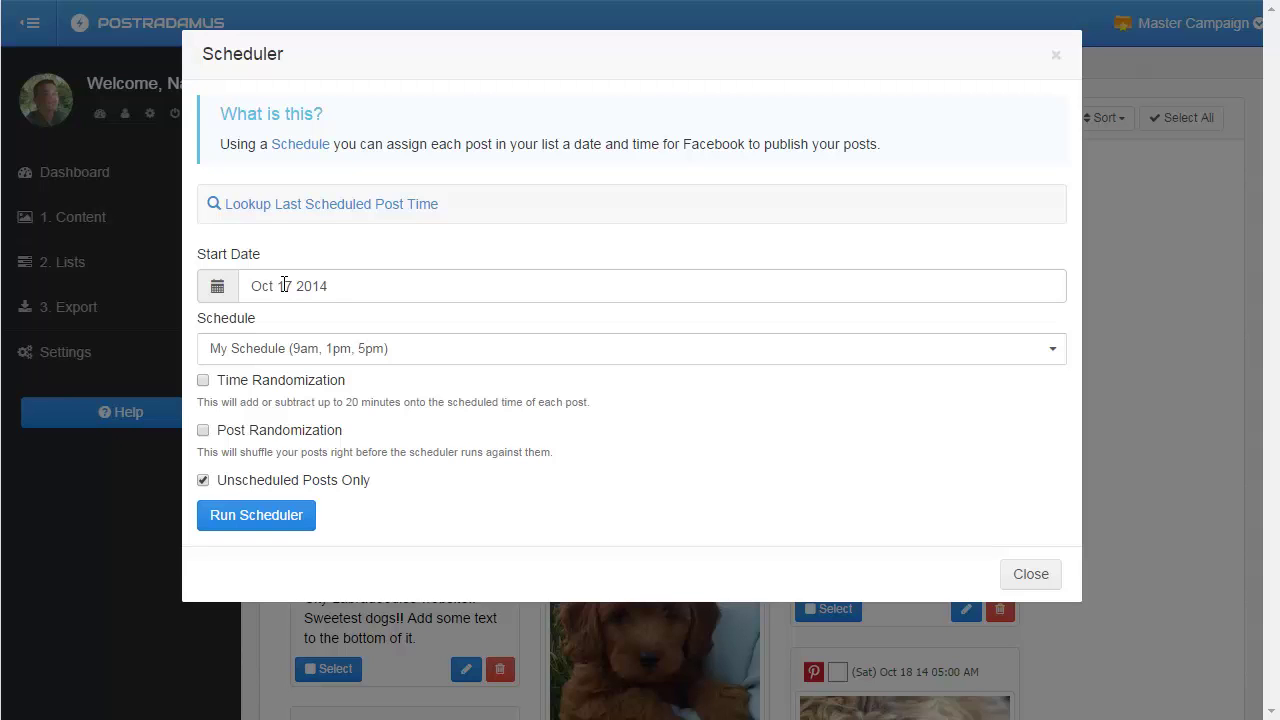
left_click(284, 285)
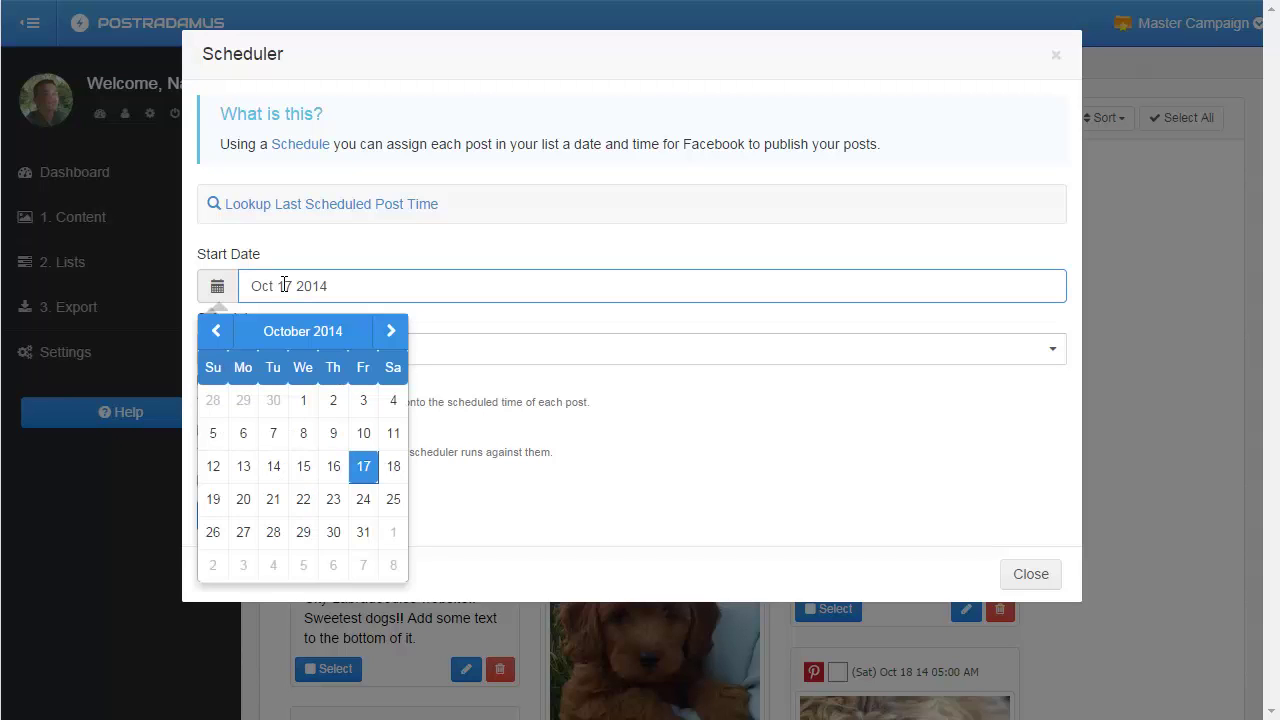
left_click(367, 474)
left_click(365, 469)
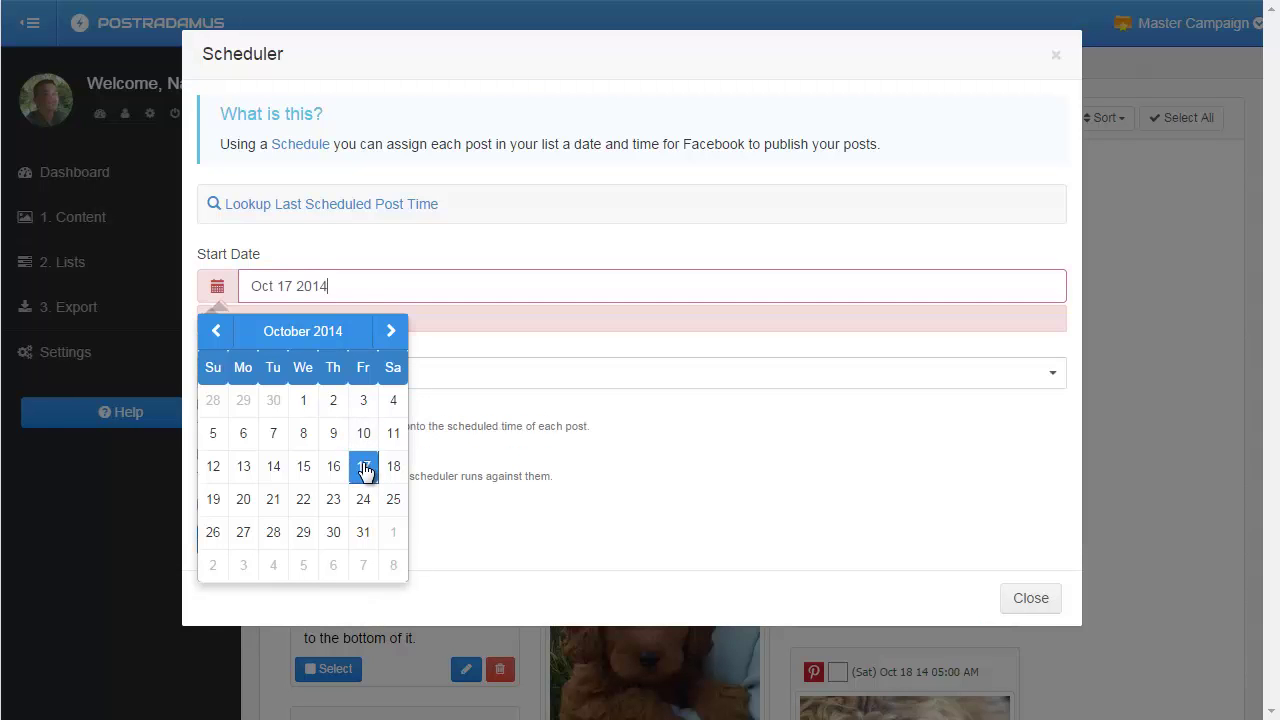
left_click(363, 263)
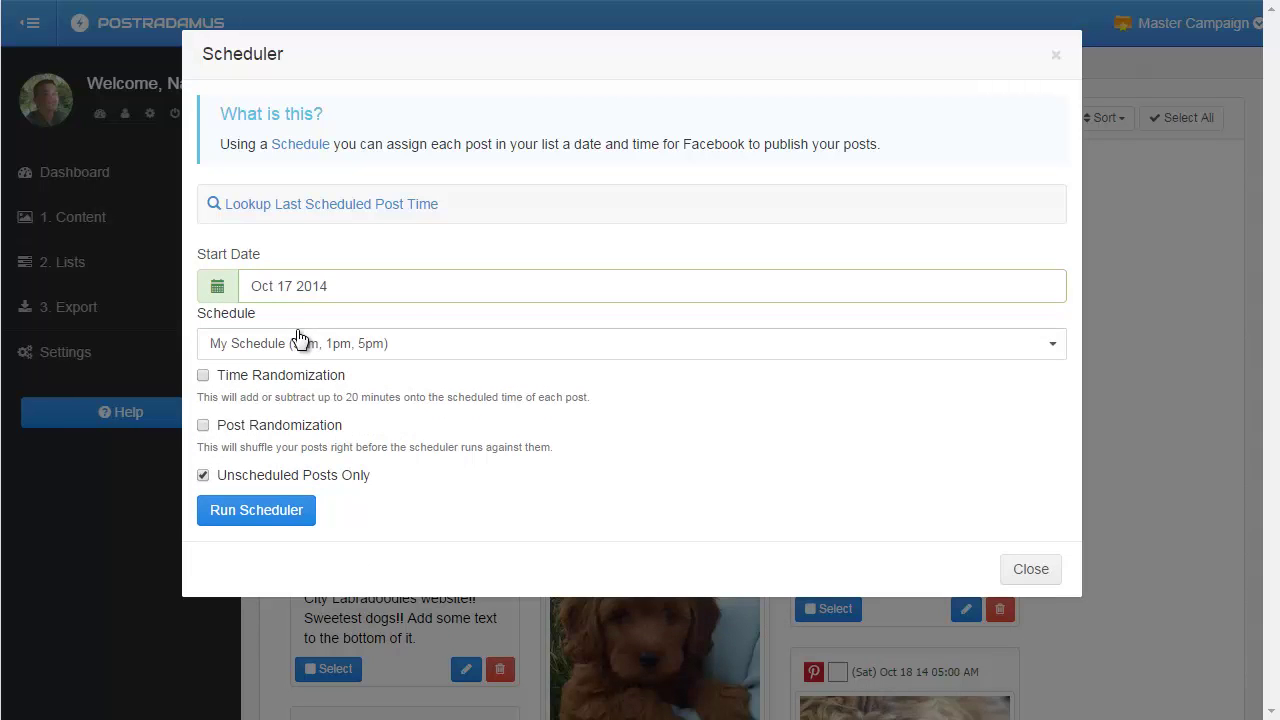
Try Oct 24 and Oct 16 2014 as the Scheduler's start date before restoring Oct 17 2014.
left_click(330, 290)
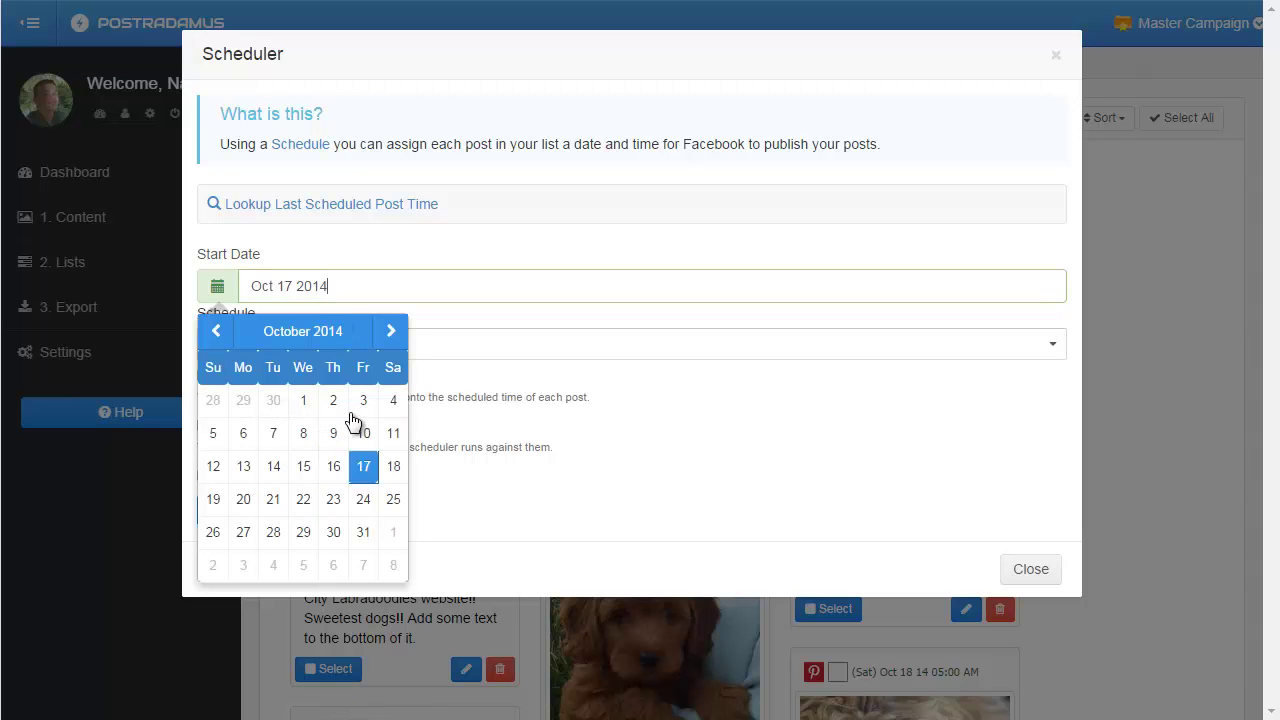
left_click(363, 505)
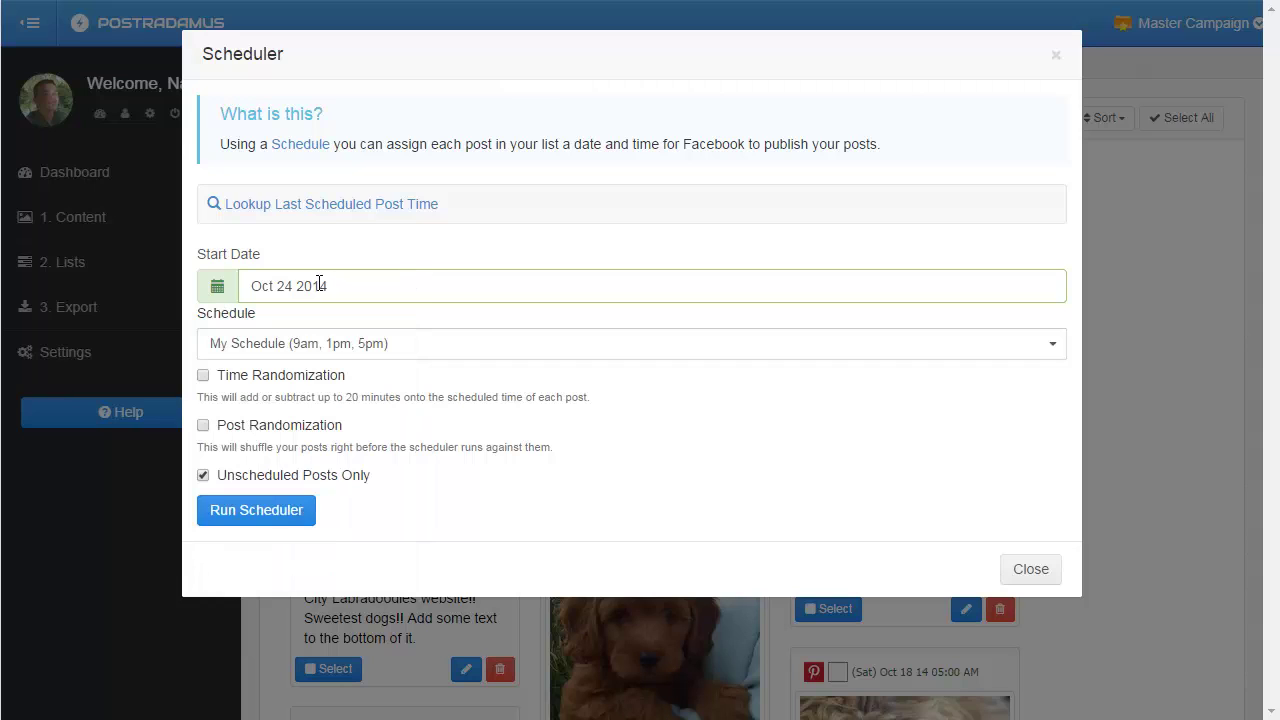
left_click(358, 286)
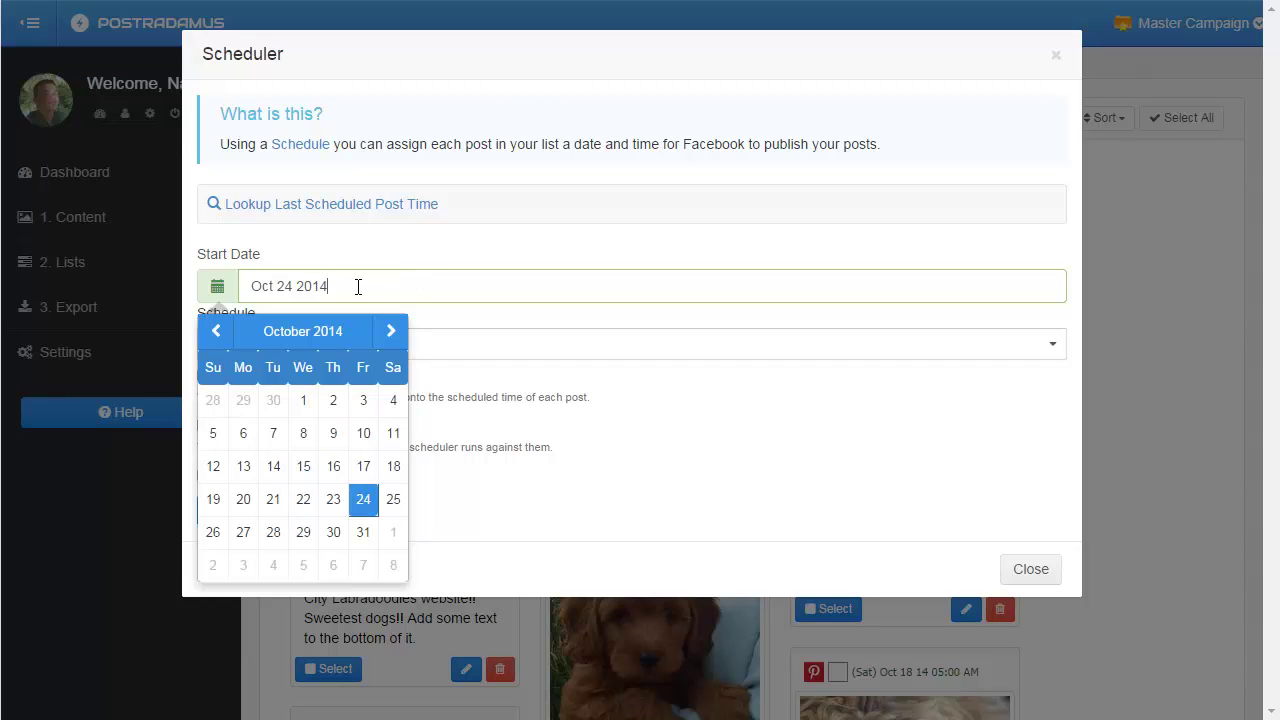
left_click(364, 474)
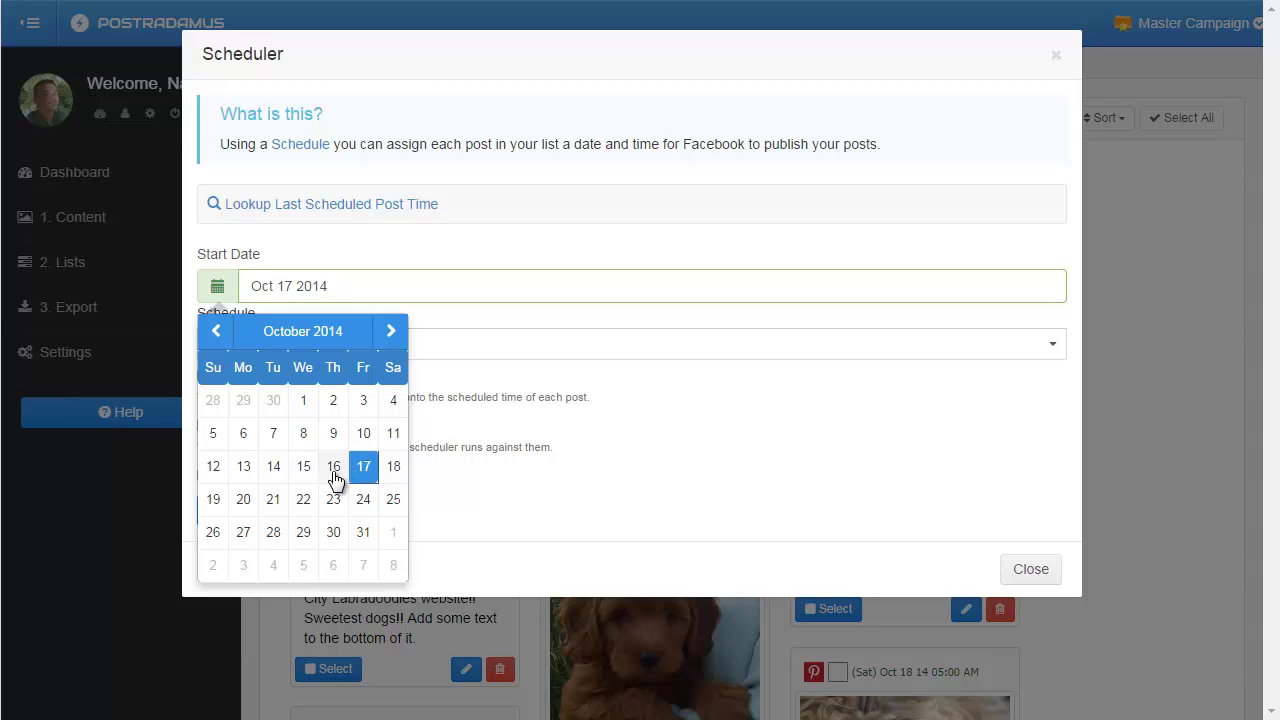
left_click(334, 467)
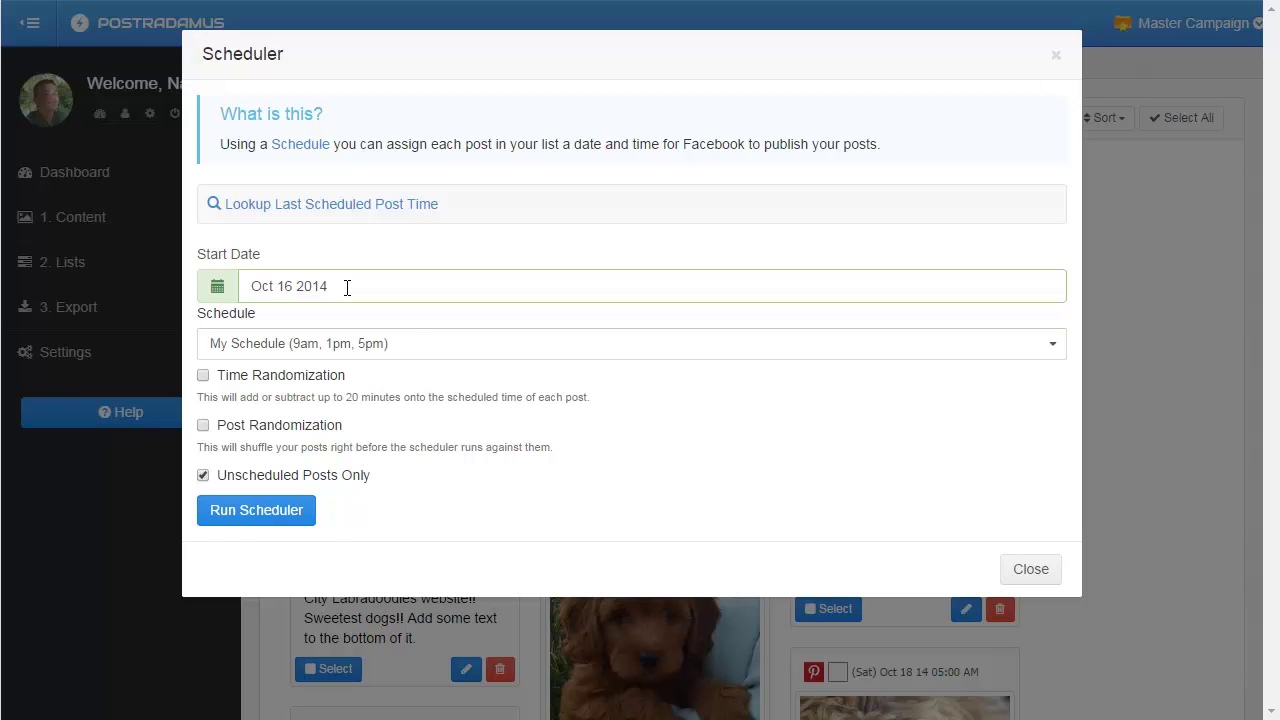
left_click(347, 287)
left_click(365, 481)
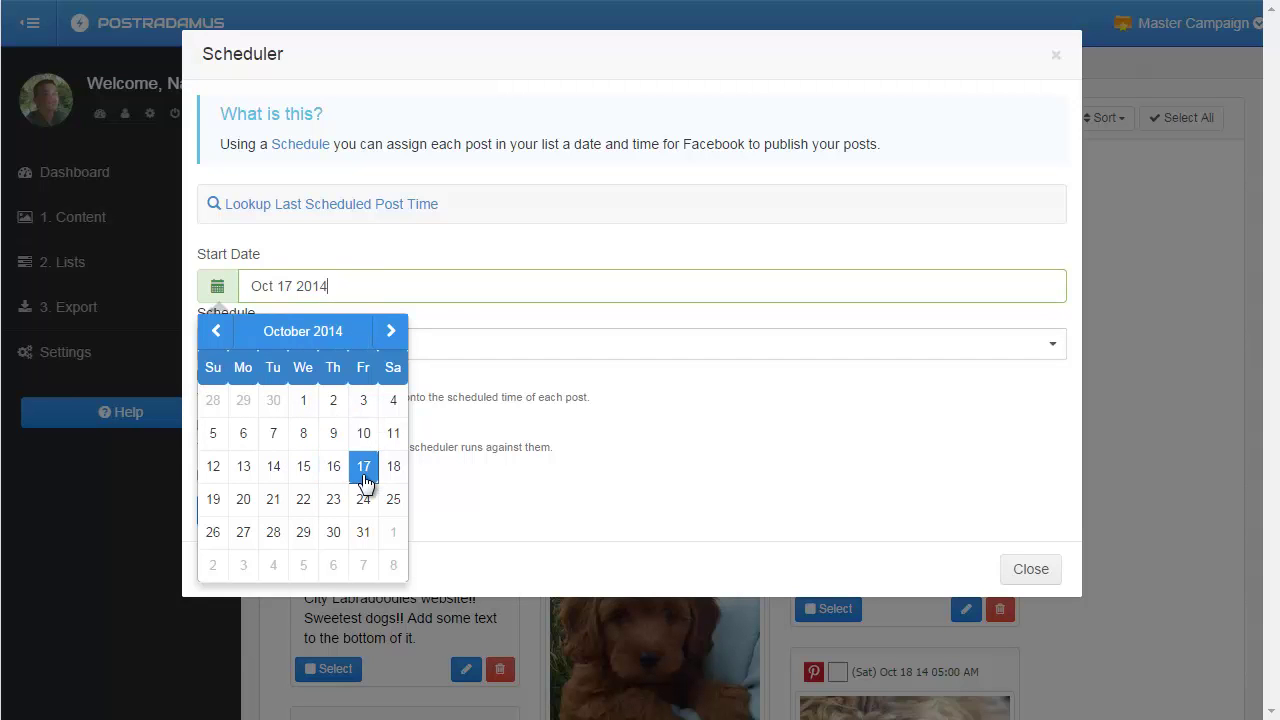
left_click(351, 261)
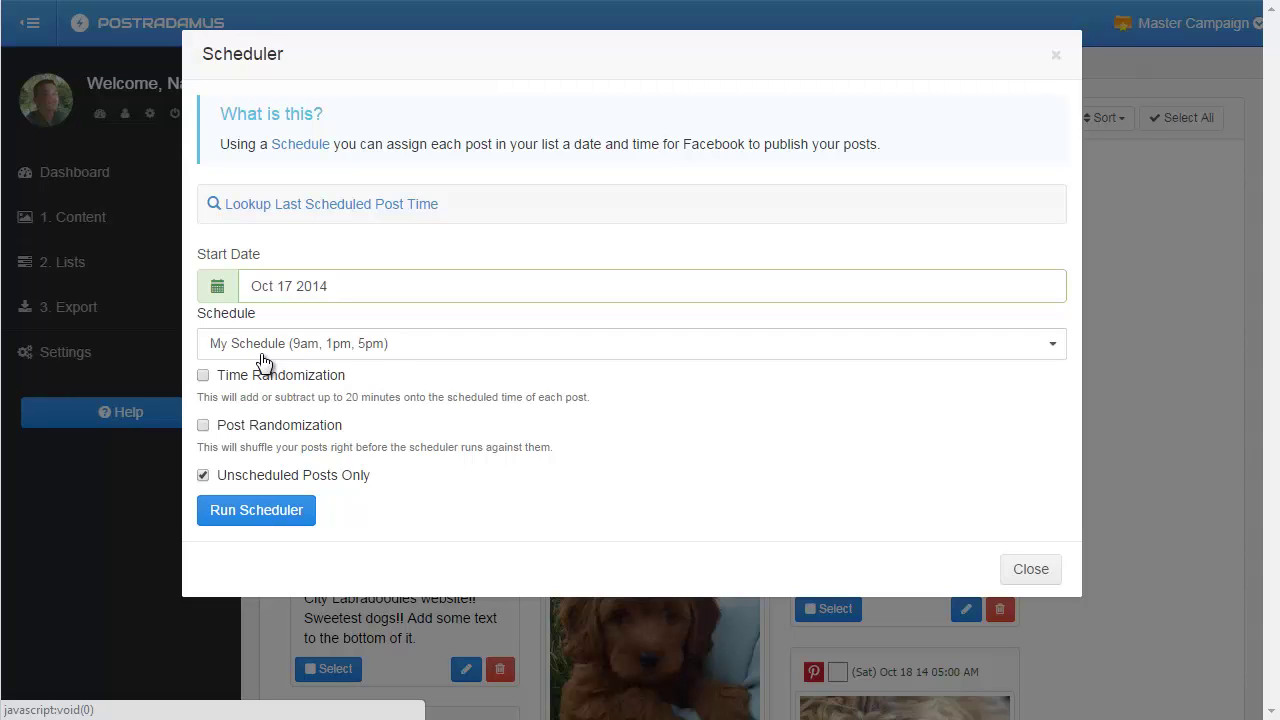
Run the Scheduler on the list with Demo Schedule selected and Unscheduled Posts Only turned off.
left_click(419, 345)
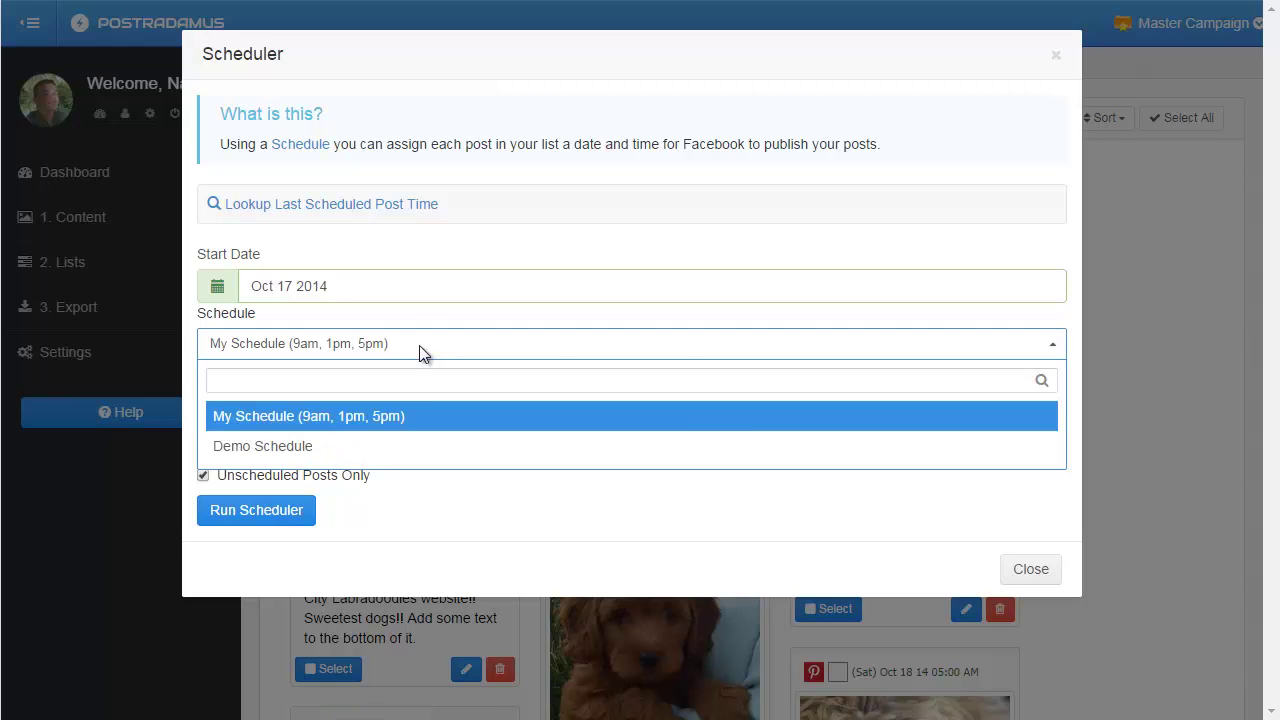
left_click(279, 450)
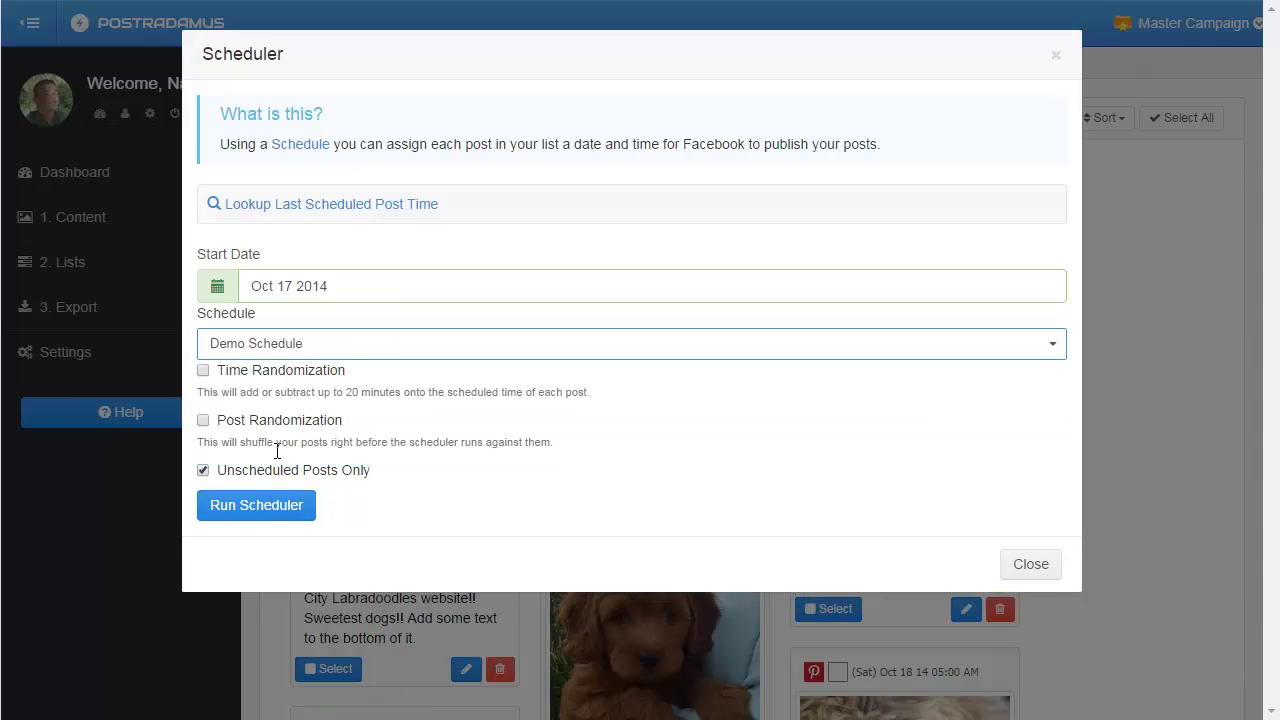
left_click(231, 345)
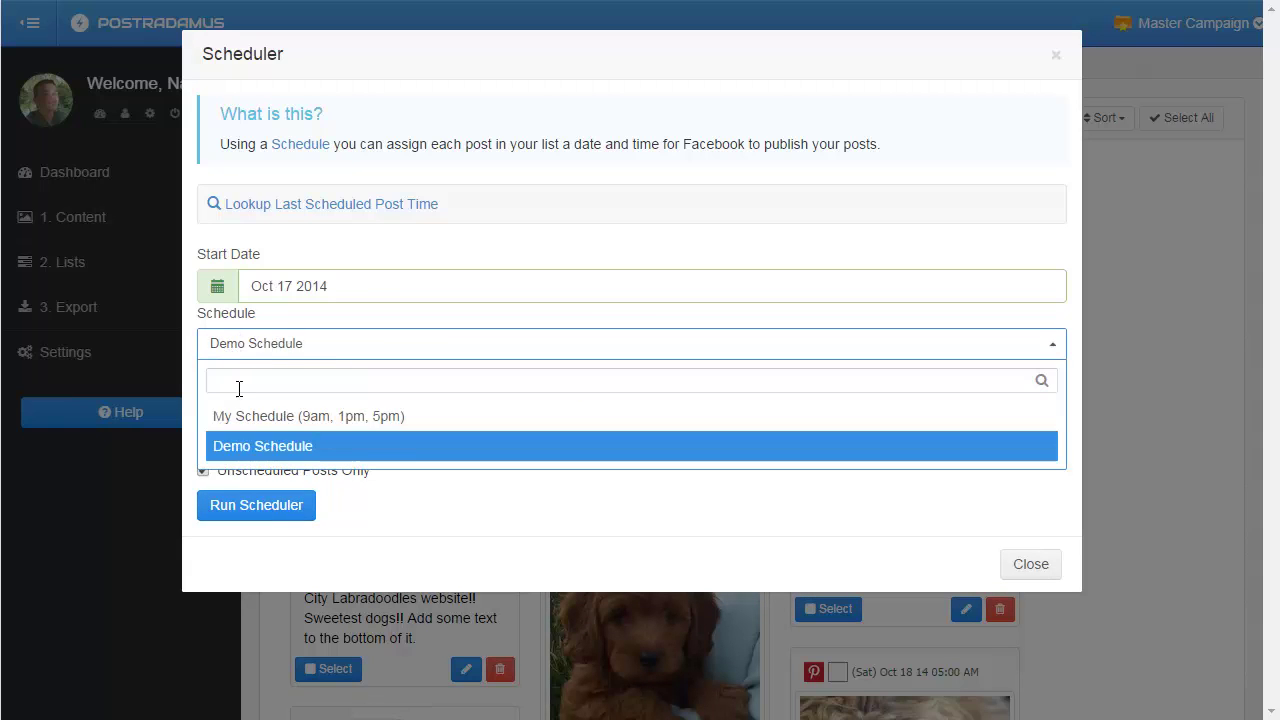
left_click(267, 450)
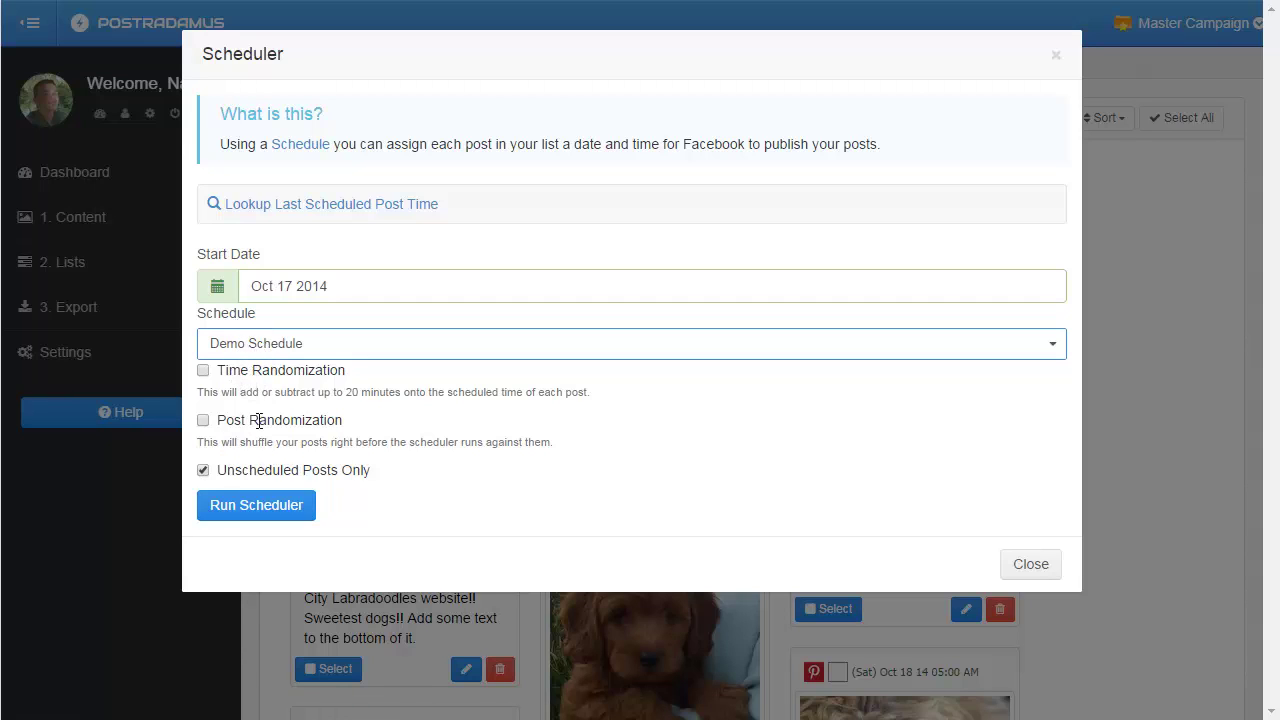
left_click(258, 475)
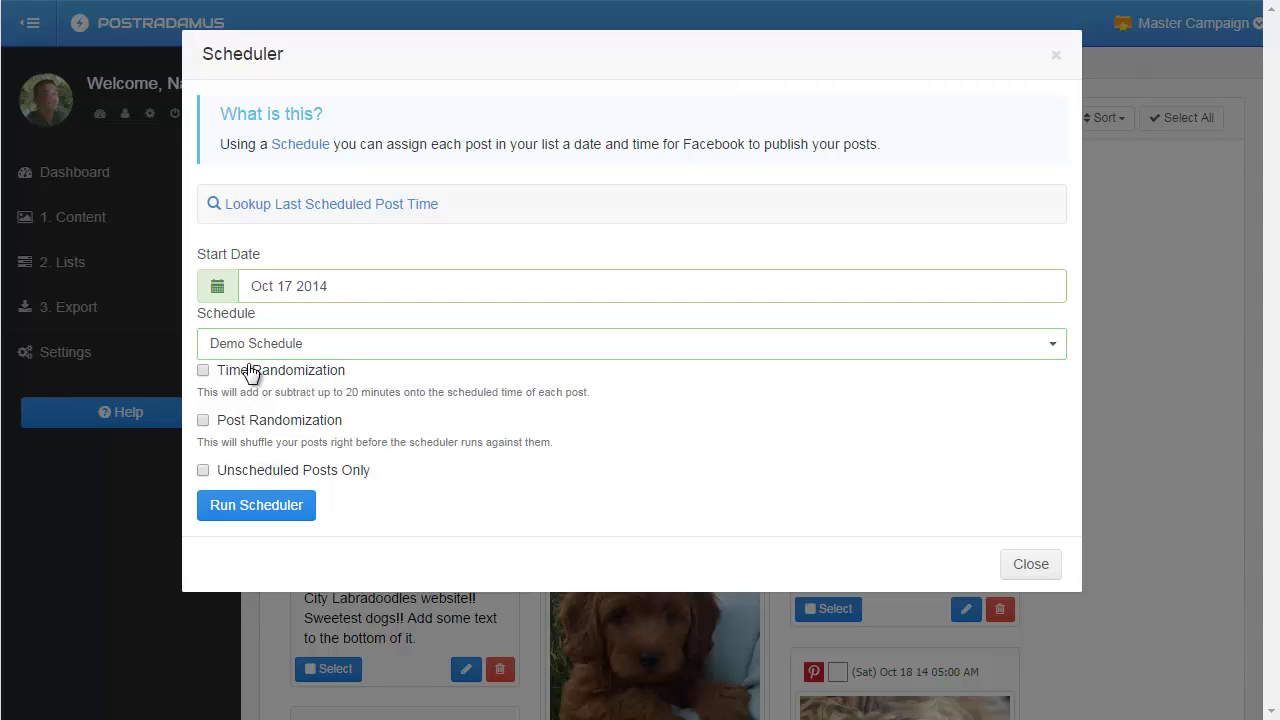
left_click(258, 507)
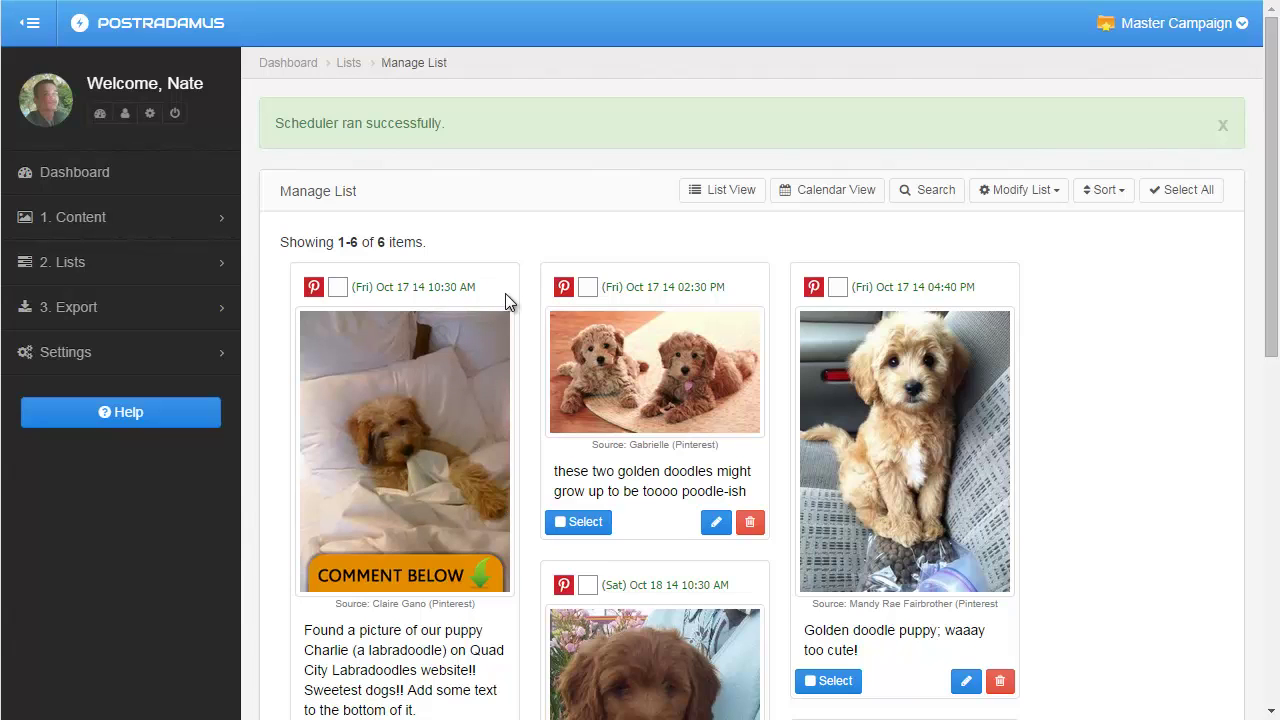
Examine the dates and times assigned to each post in the list against the weekday and weekend times of Demo Schedule.
scroll(529, 288, "down", 1)
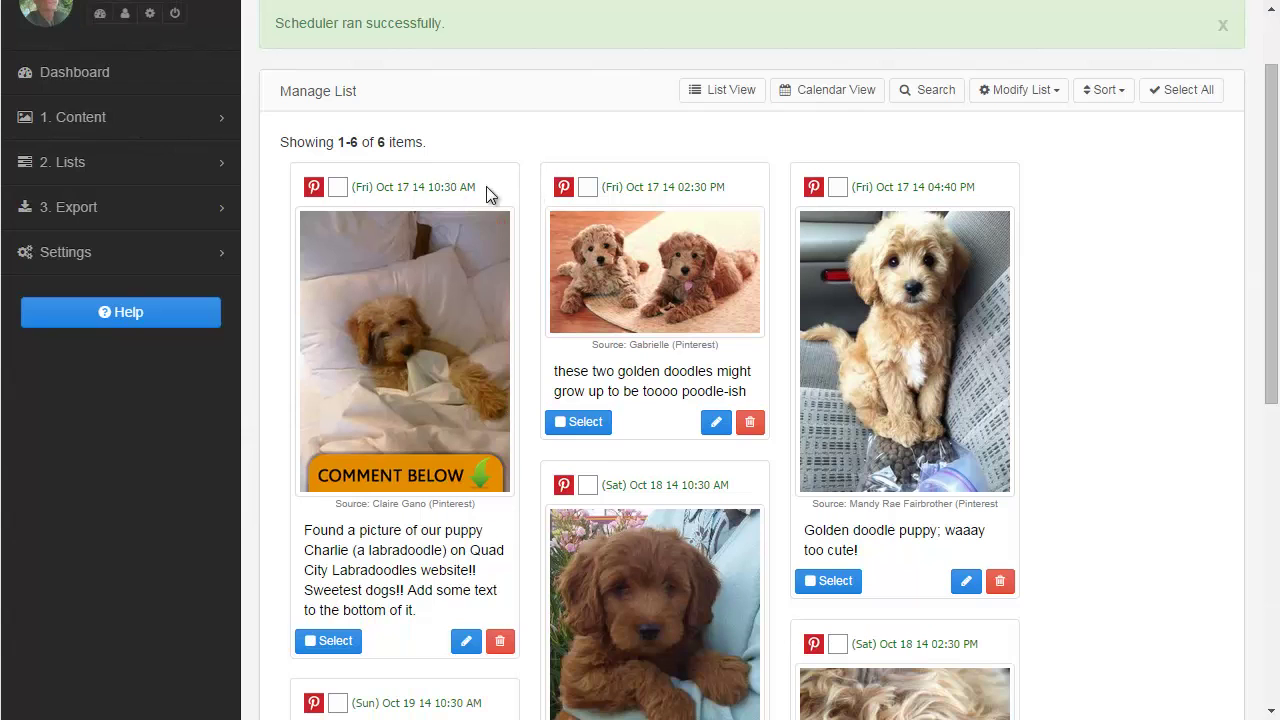
scroll(505, 226, "down", 1)
scroll(505, 226, "down", 1)
scroll(531, 386, "down", 1)
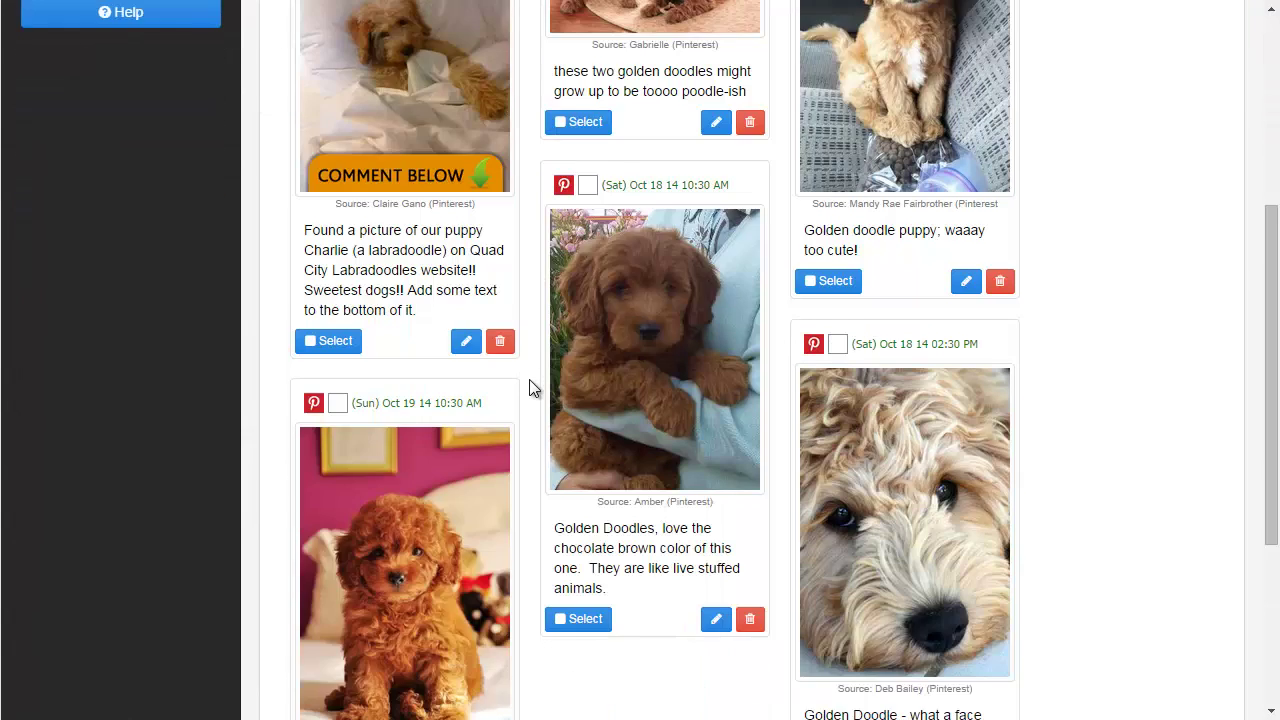
scroll(500, 310, "up", 4)
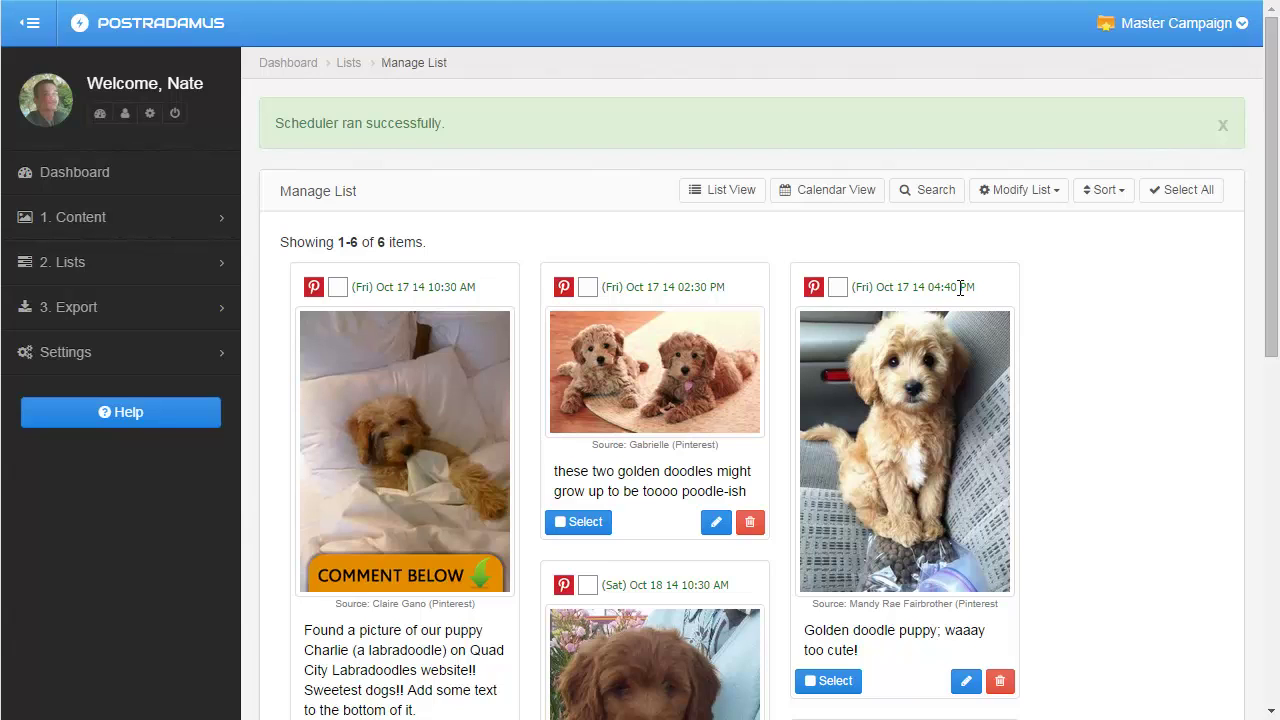
scroll(628, 297, "down", 3)
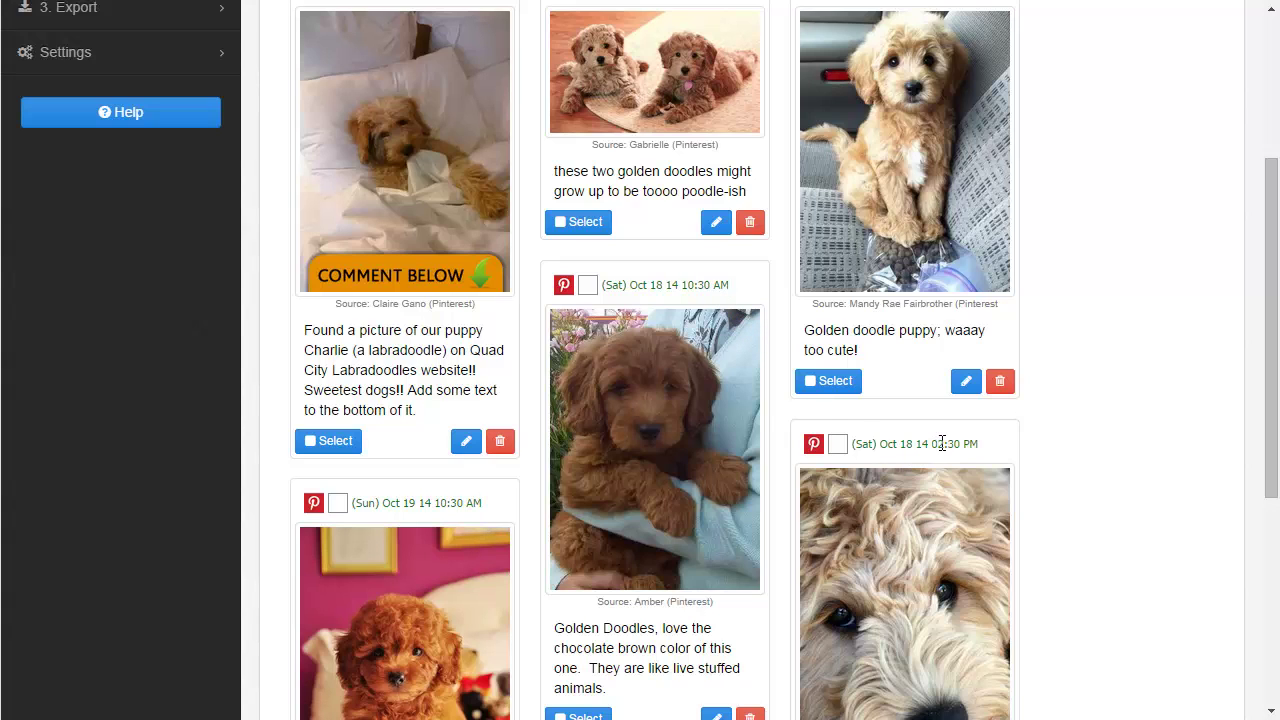
scroll(1088, 390, "down", 3)
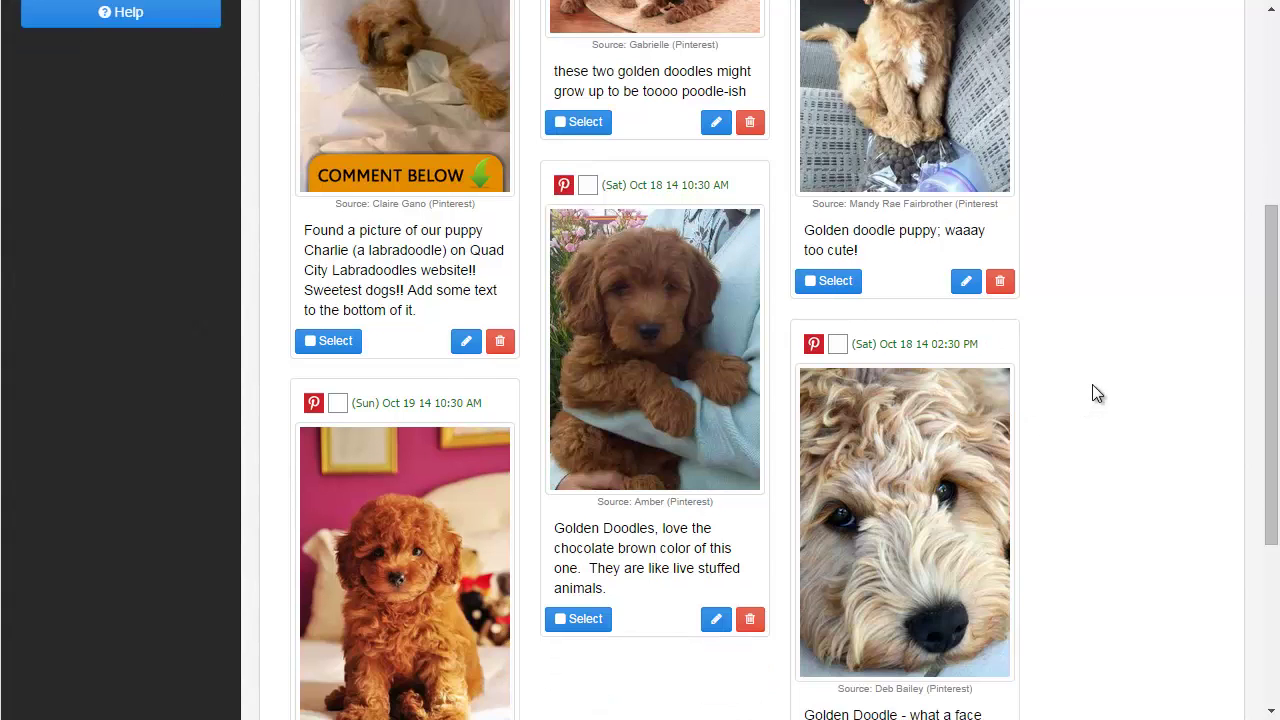
scroll(1091, 378, "up", 5)
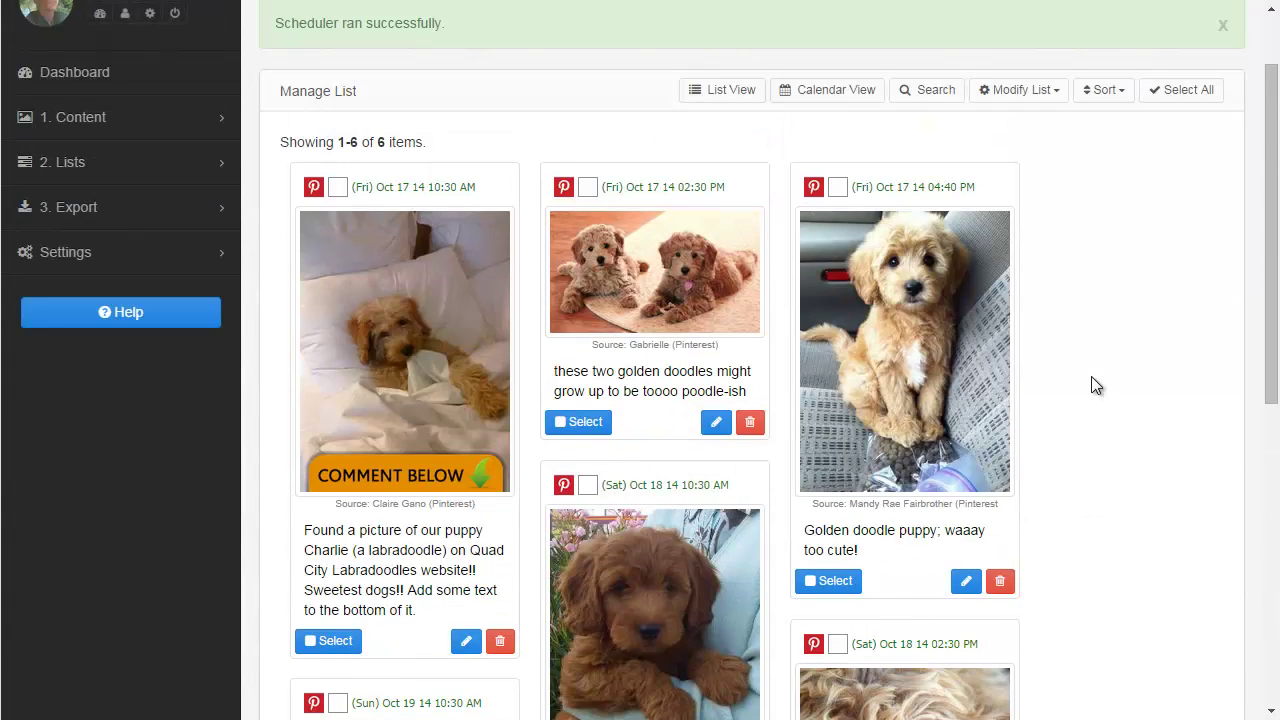
scroll(1091, 376, "down", 1)
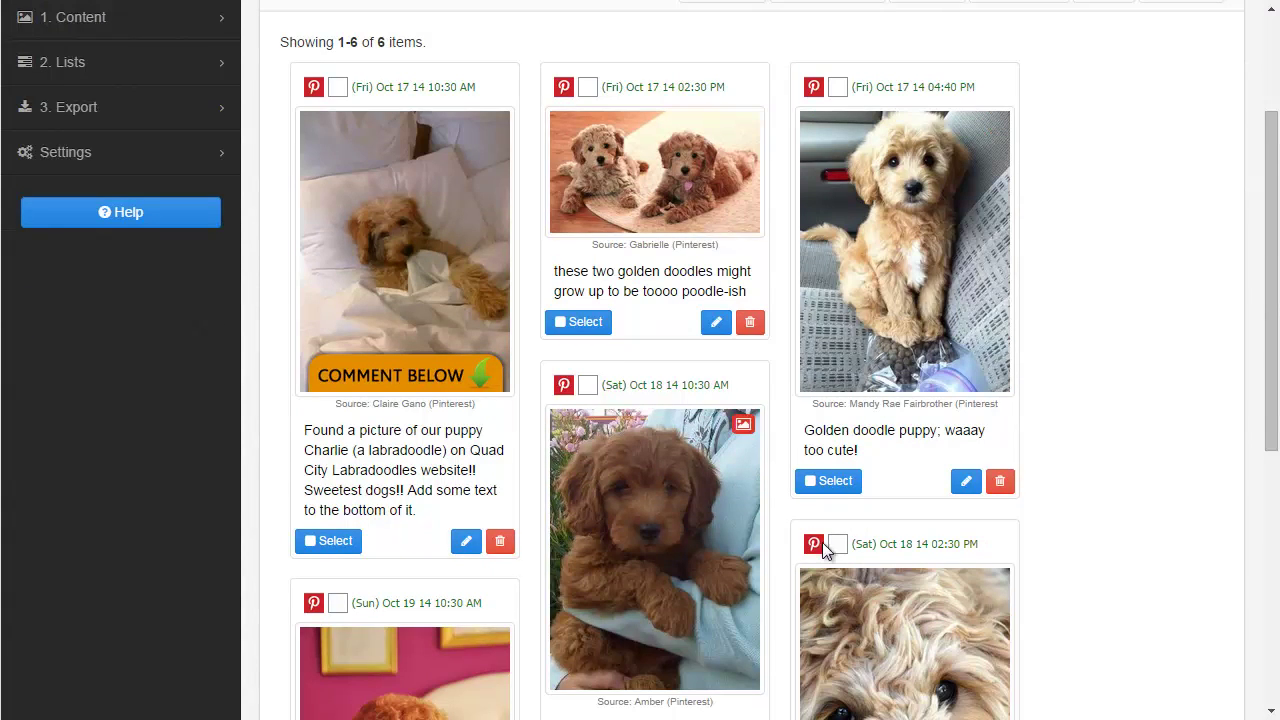
scroll(850, 497, "down", 2)
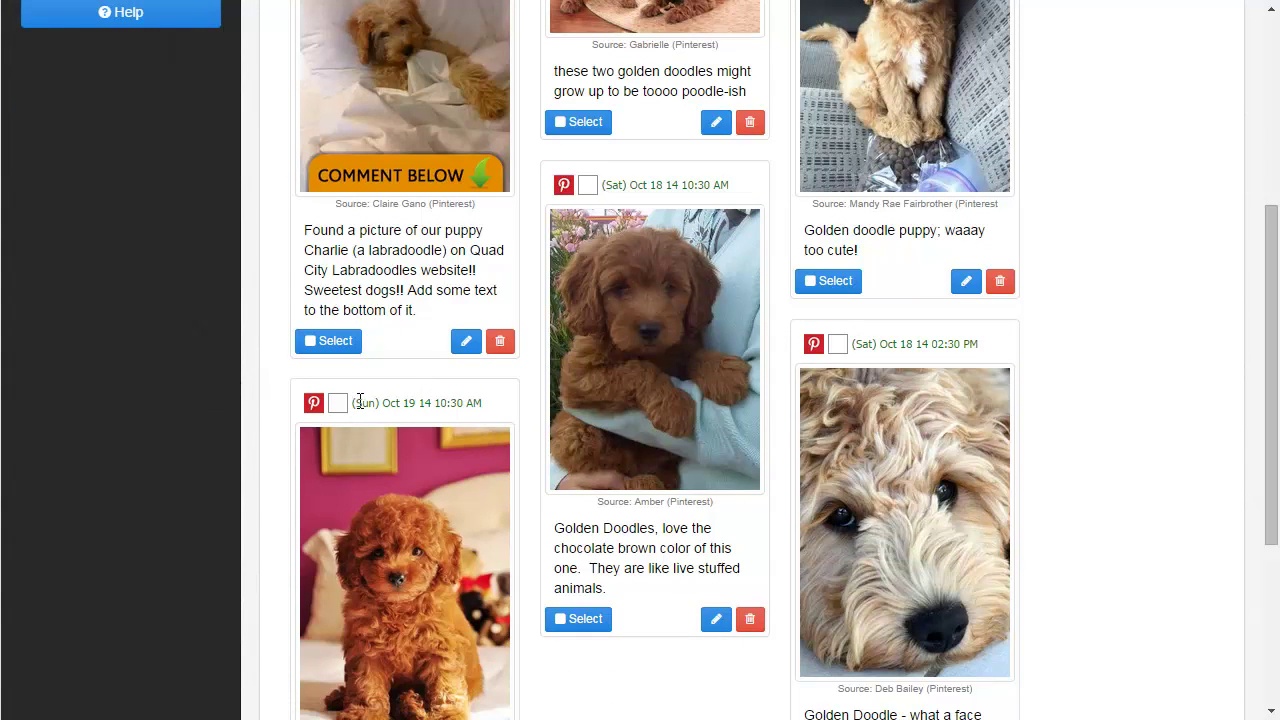
scroll(512, 405, "up", 3)
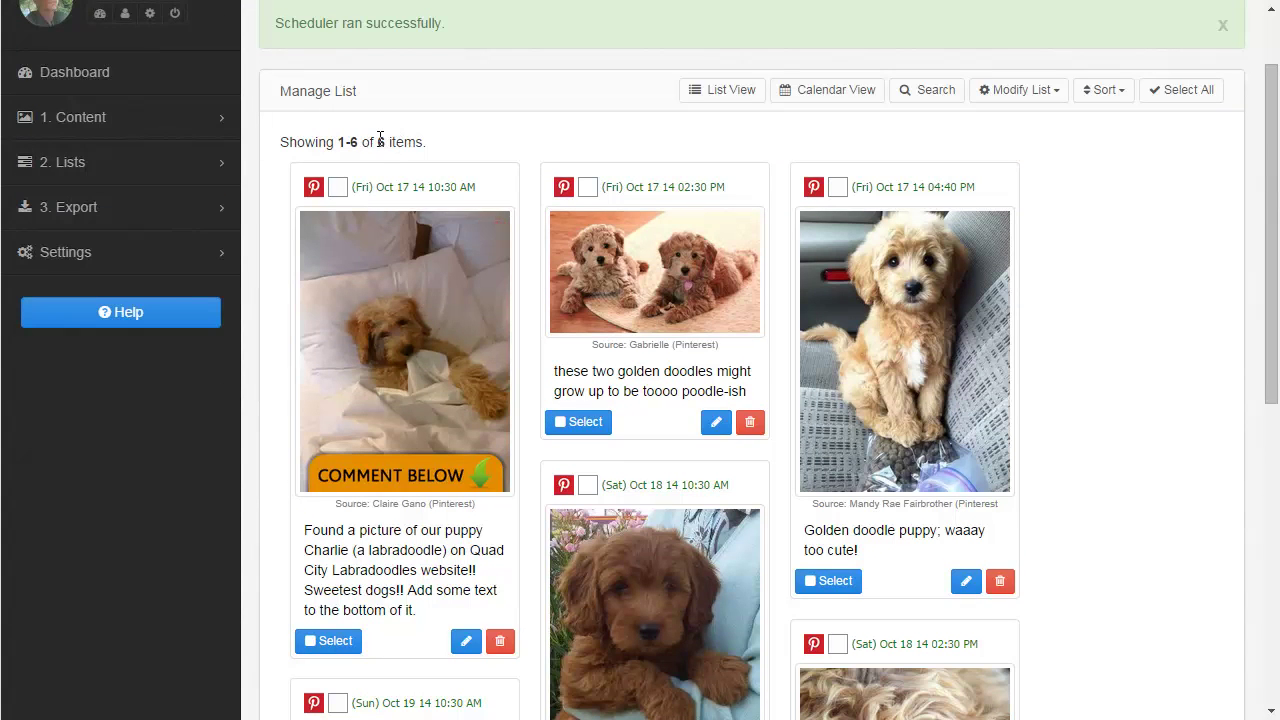
scroll(266, 300, "down", 2)
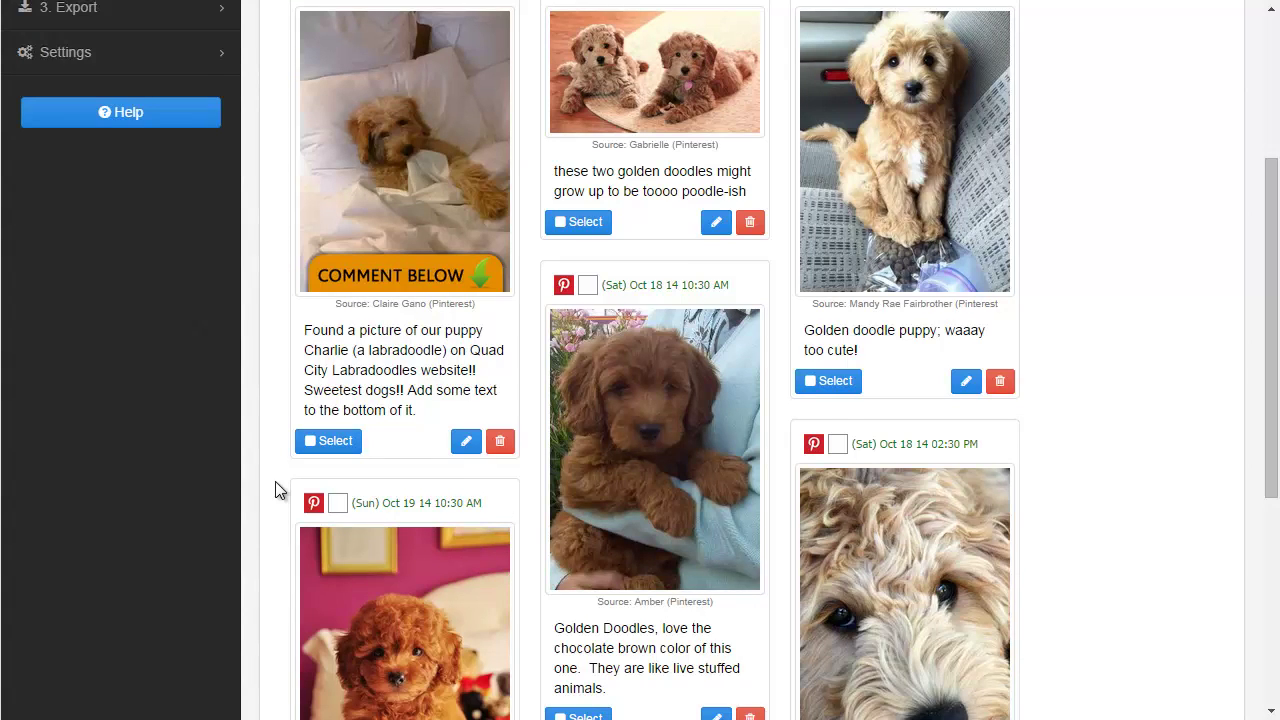
scroll(275, 481, "up", 2)
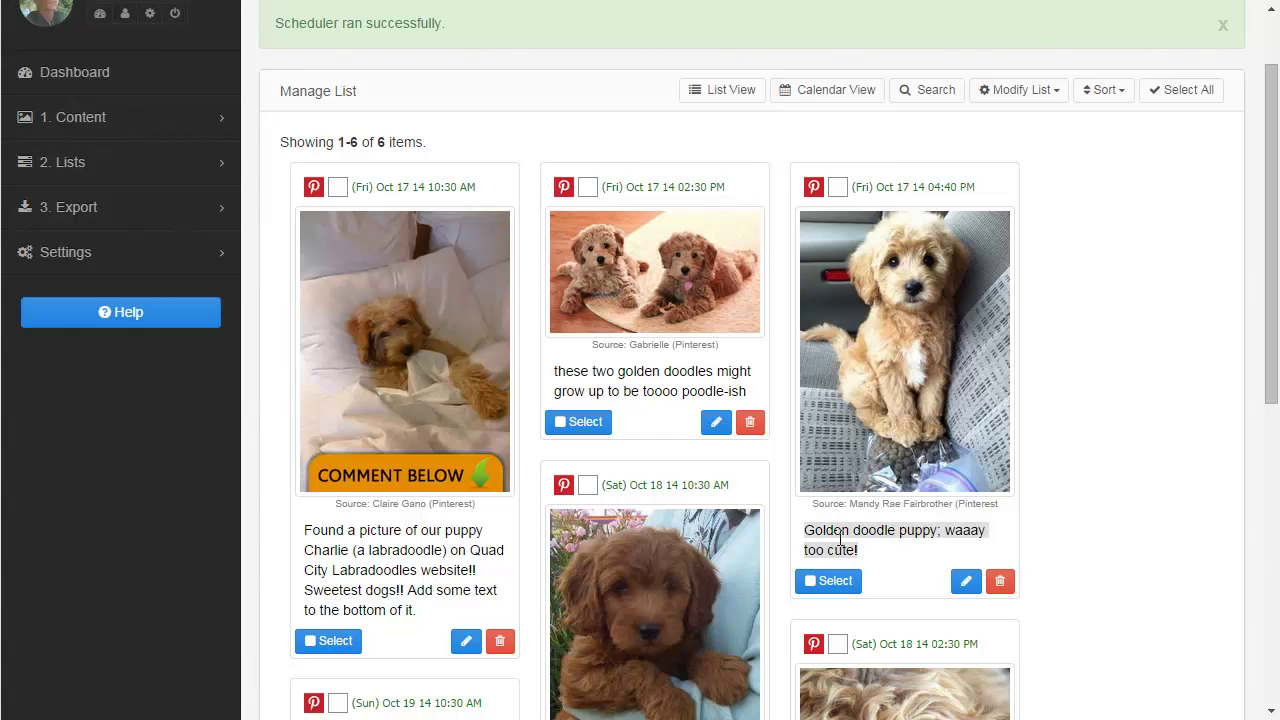
scroll(1084, 440, "up", 1)
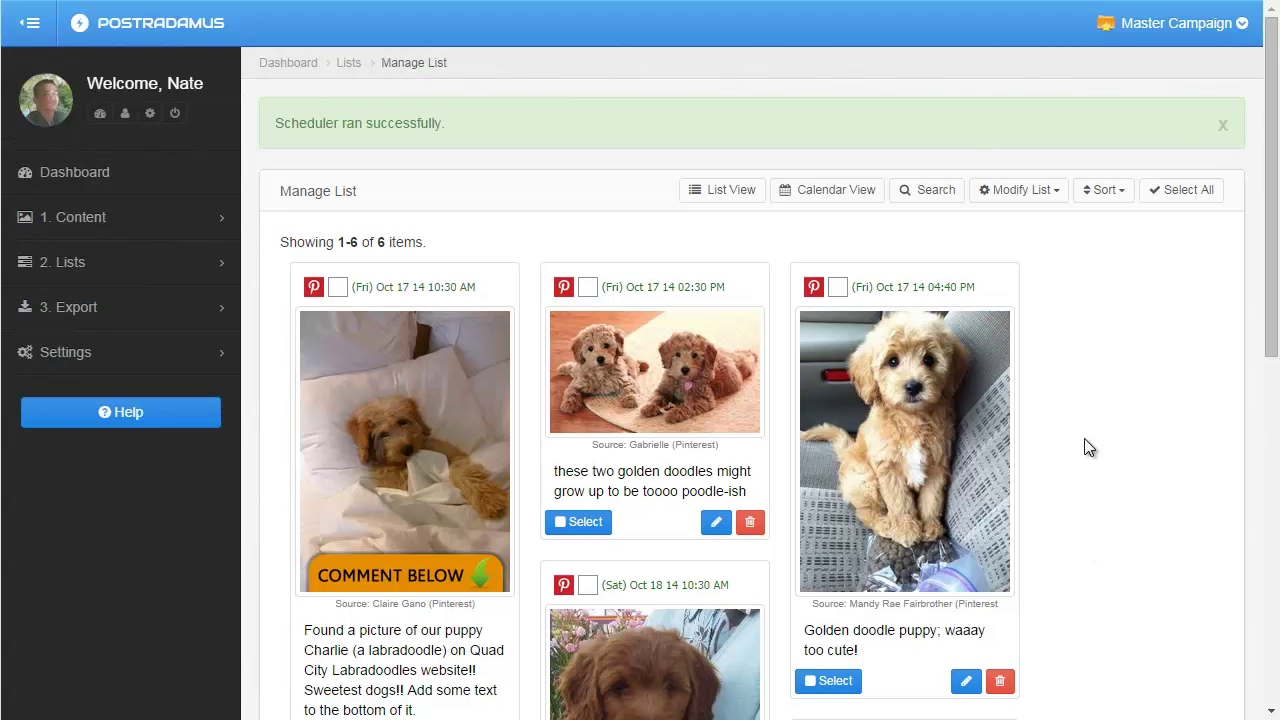
left_click(1020, 196)
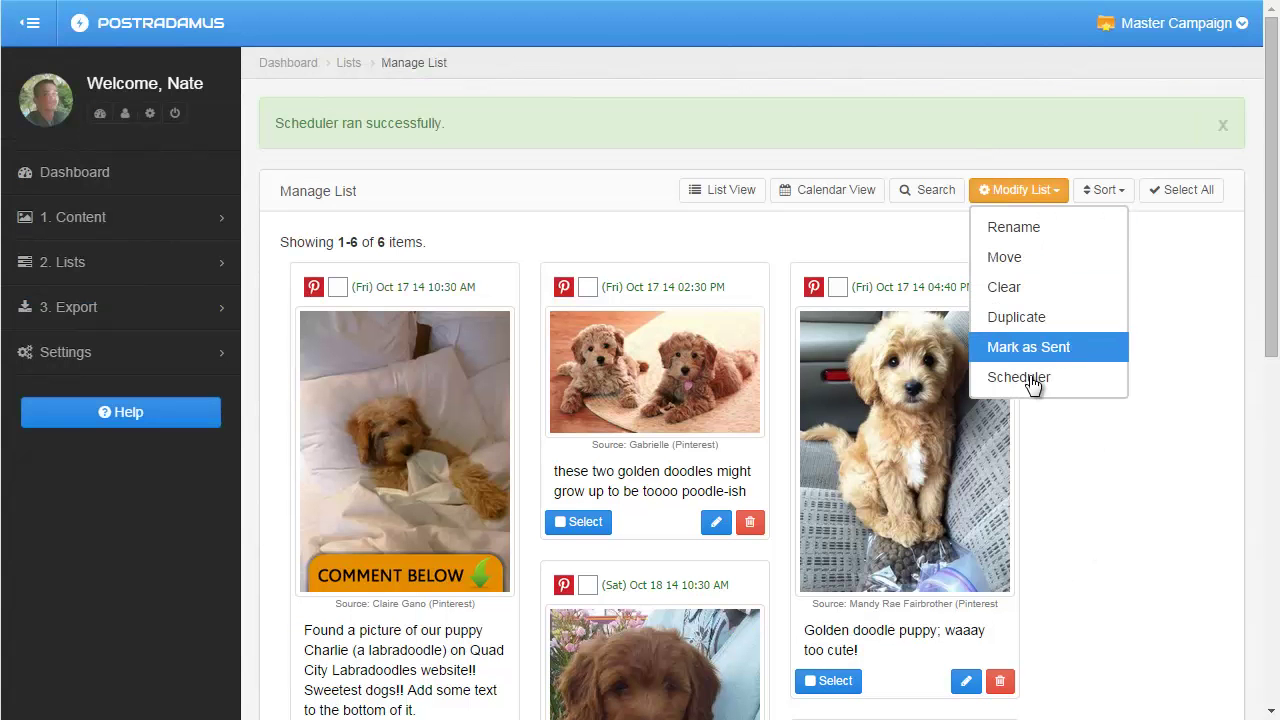
left_click(1130, 412)
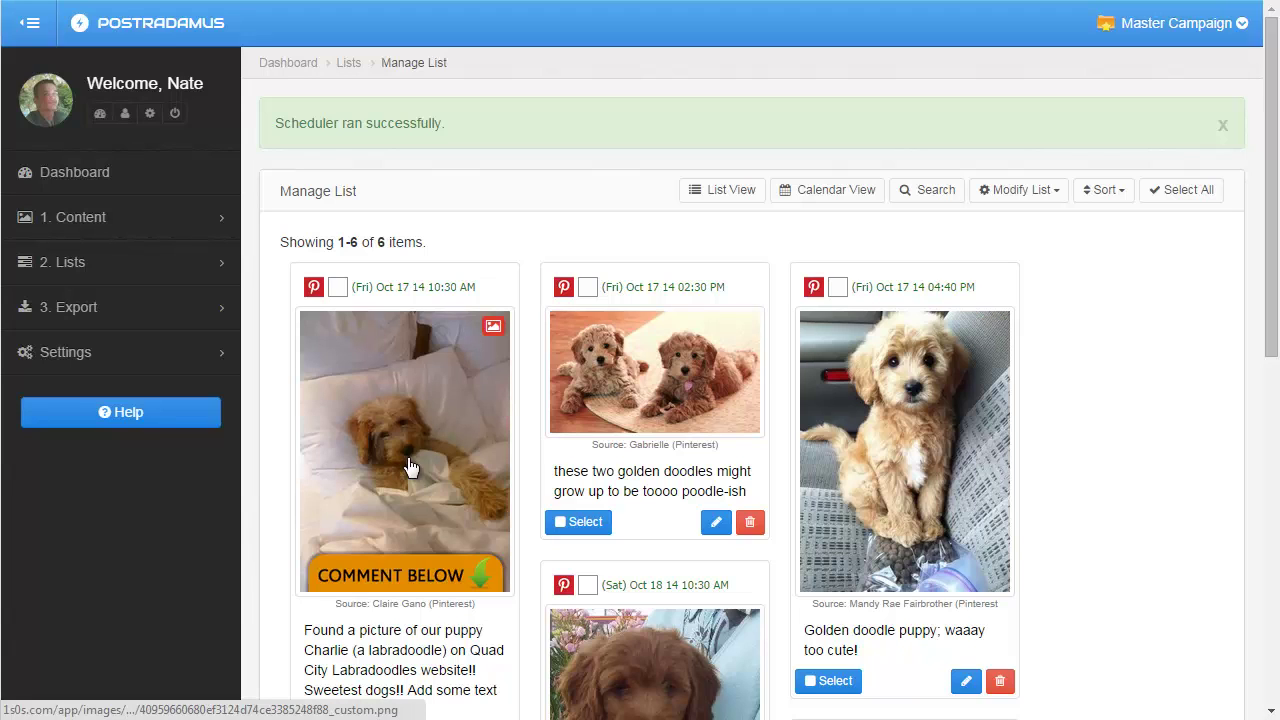
Show the list in Calendar View and examine the posts placed in the week of Oct 12 - 18 2014.
scroll(412, 450, "down", 1)
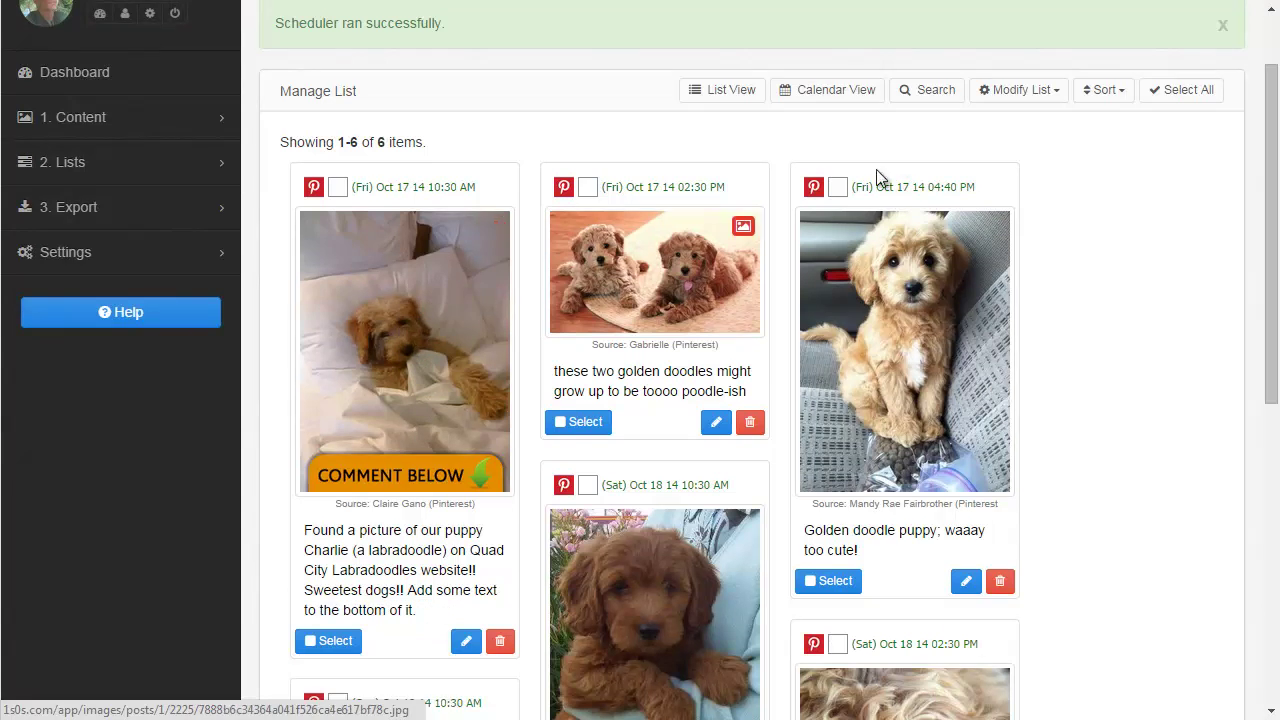
left_click(838, 95)
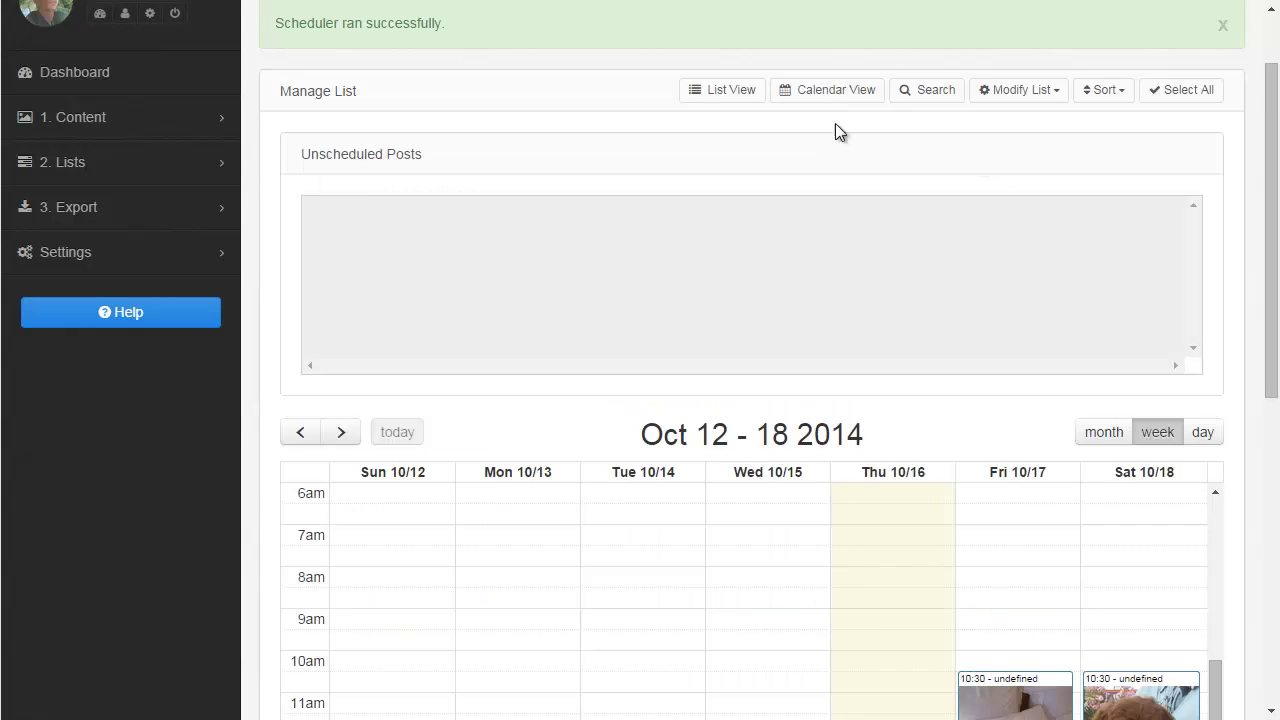
scroll(837, 129, "down", 4)
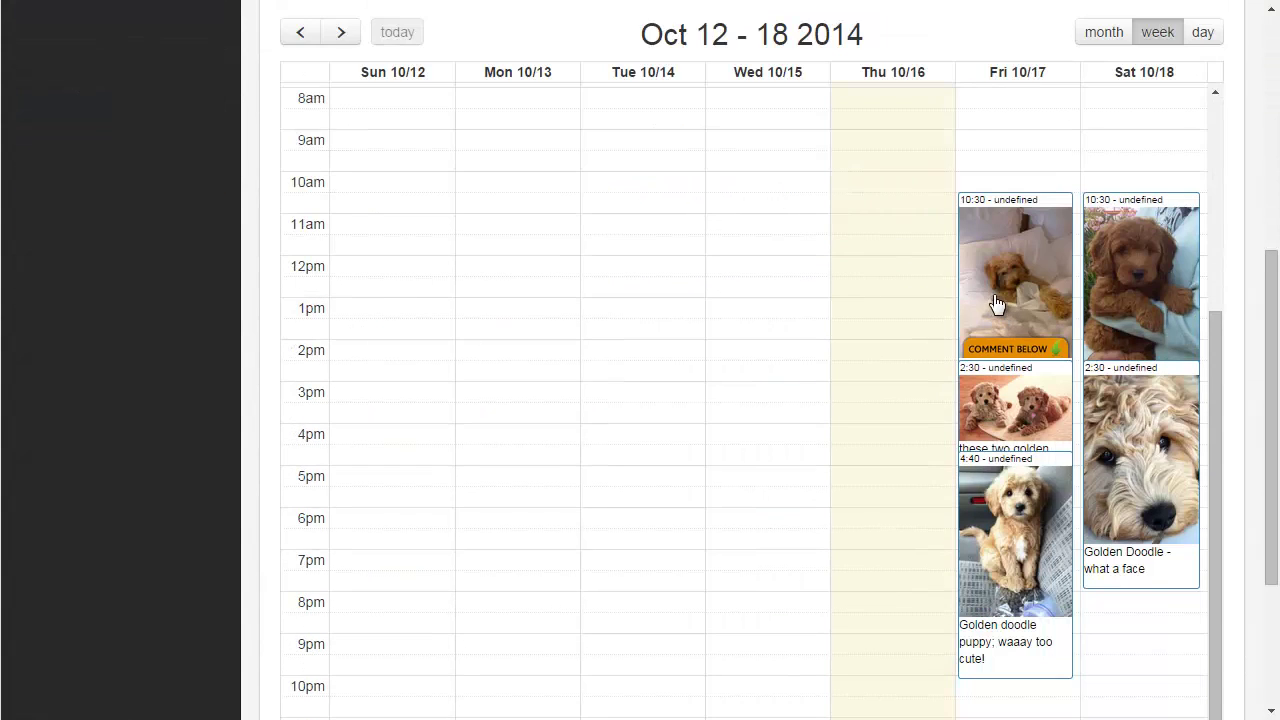
Reschedule the "Comment Below" post to Sat 10/18 5:00 PM and "Golden Doodle - what a face" to Fri 10/17 10:30 AM, and return to List View.
scroll(985, 285, "down", 1)
mouse_move(1105, 370)
left_mouse_down()
mouse_move(988, 220)
mouse_move(987, 200)
left_mouse_up()
mouse_move(988, 129)
left_mouse_down()
mouse_move(1036, 160)
mouse_move(1010, 186)
left_mouse_up()
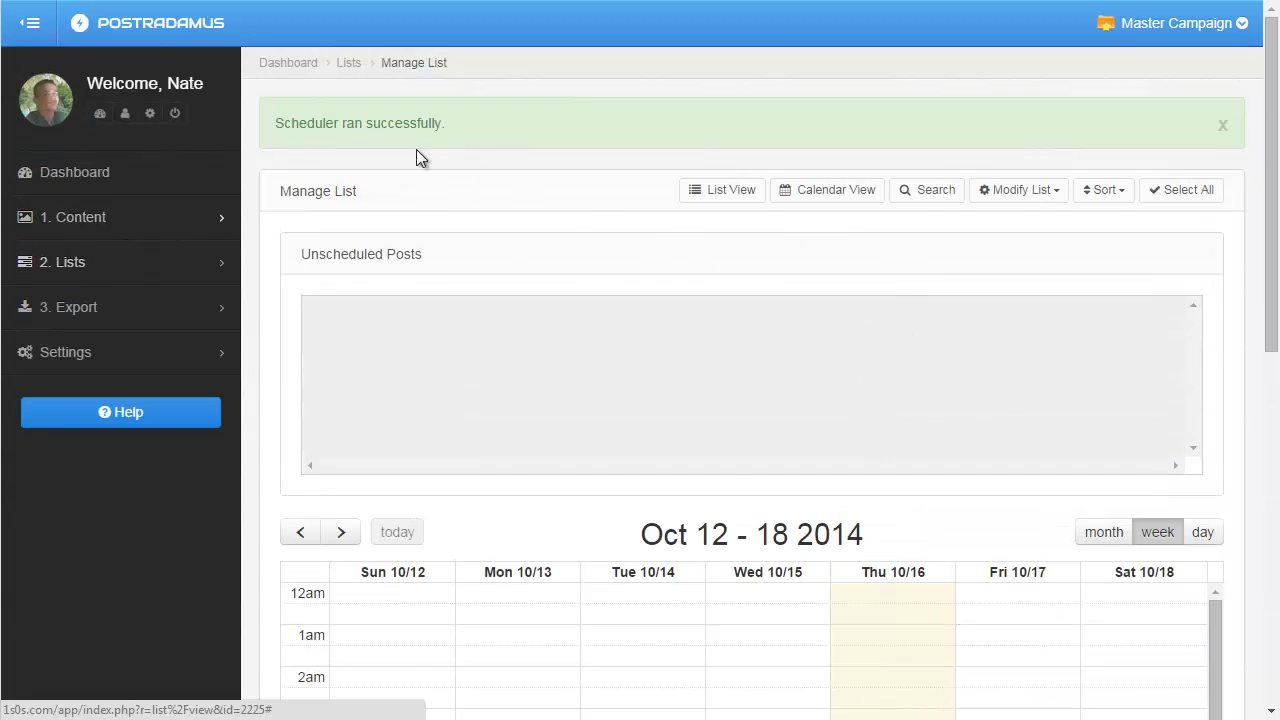
left_click(721, 189)
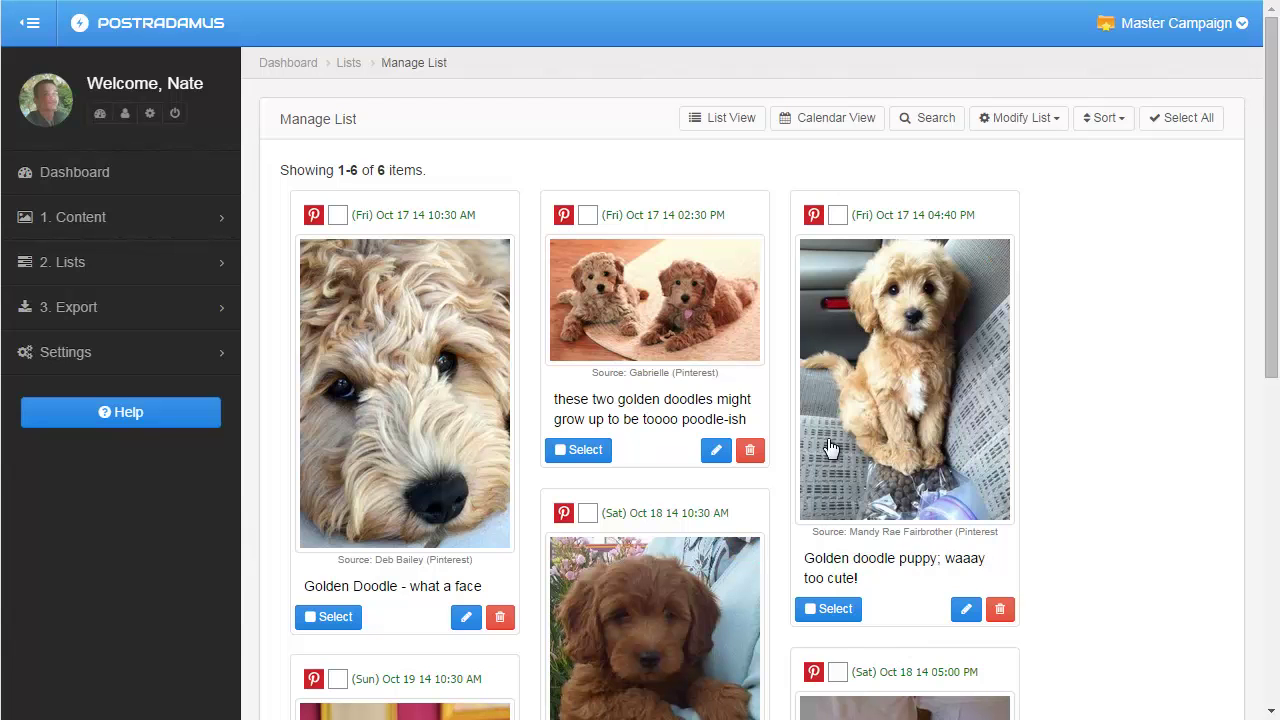
Run the Scheduler on the list from Oct 17 2014 with My Schedule (9am, 1pm, 5pm) and Post Randomization on, and review the assigned times.
left_click(1040, 118)
left_click(1004, 305)
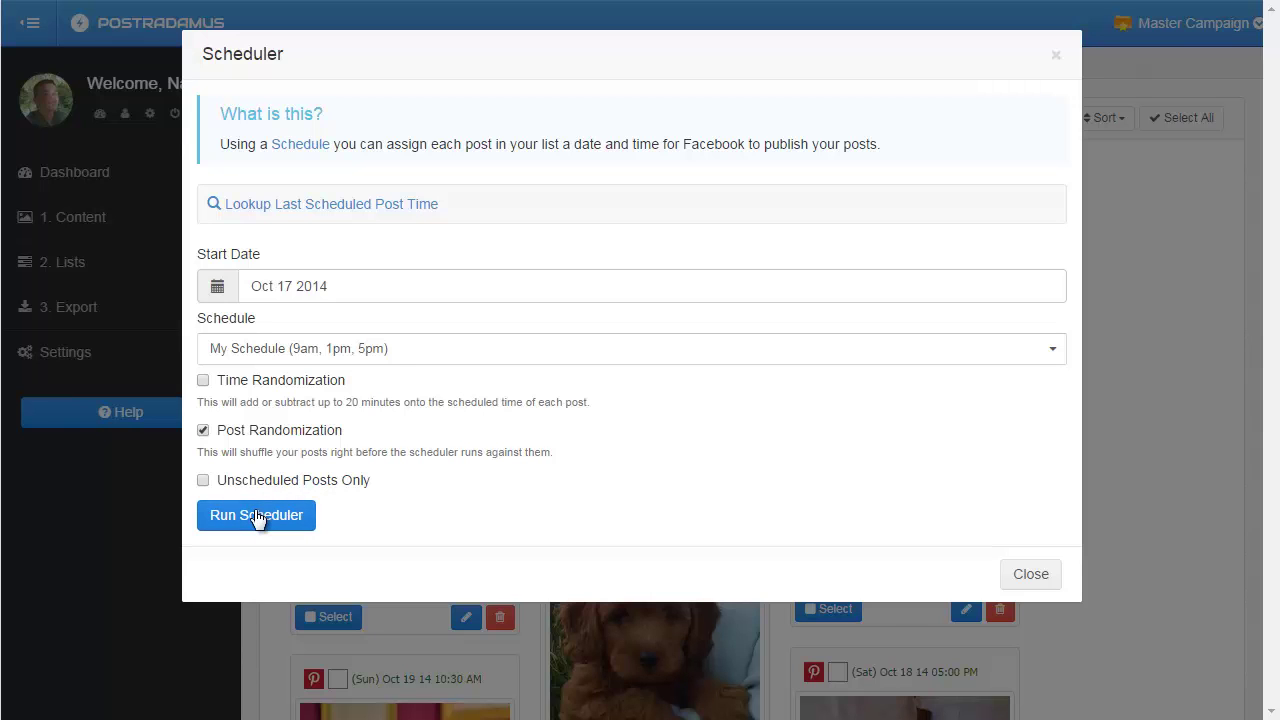
left_click(257, 516)
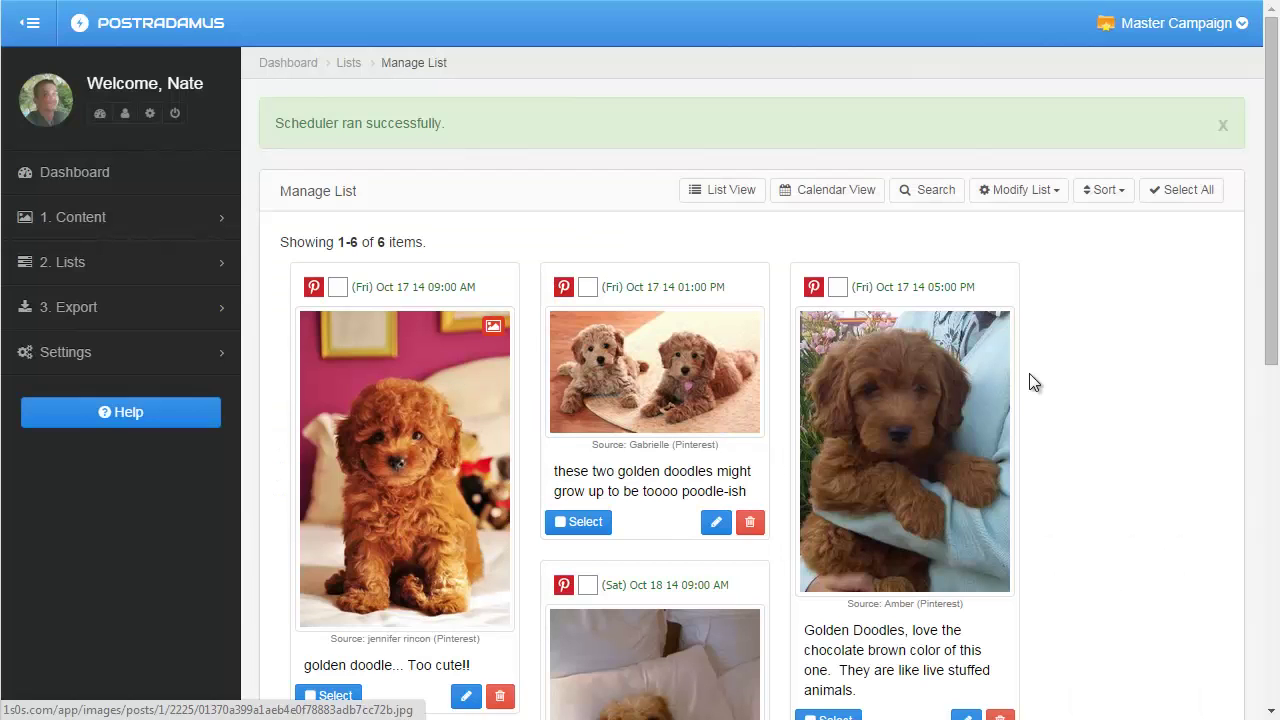
scroll(749, 240, "down", 2)
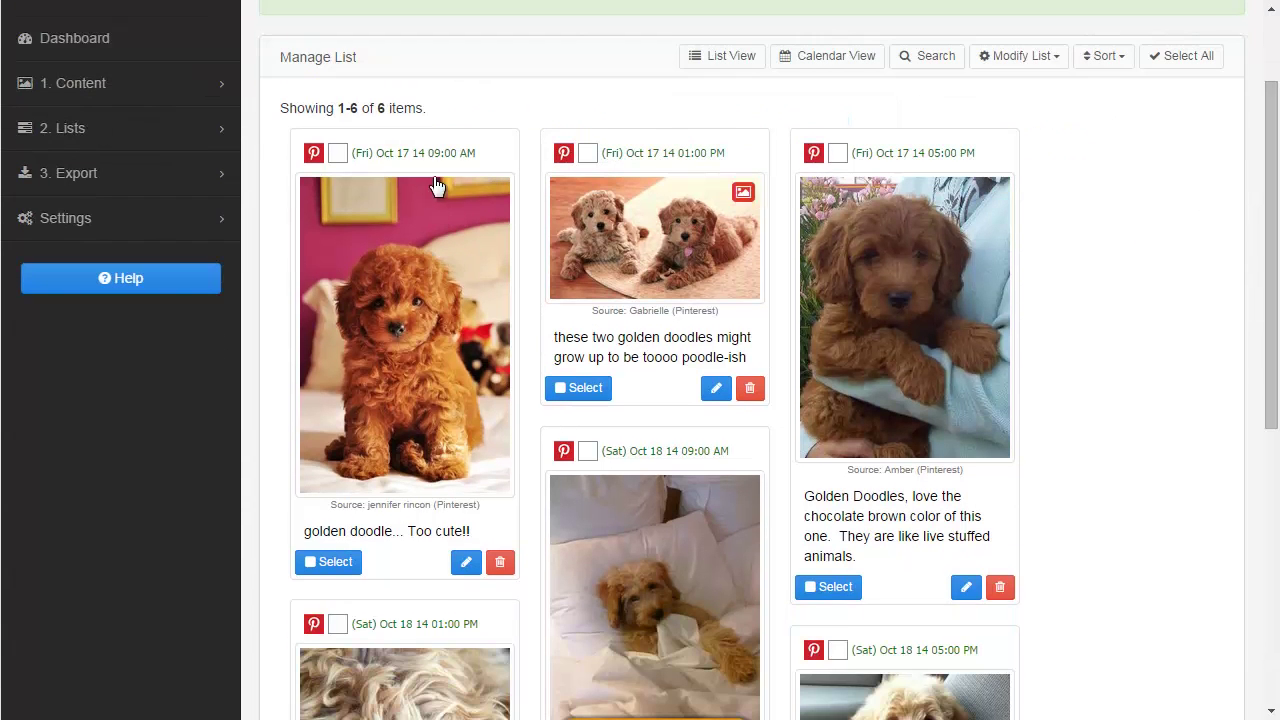
scroll(1068, 340, "up", 1)
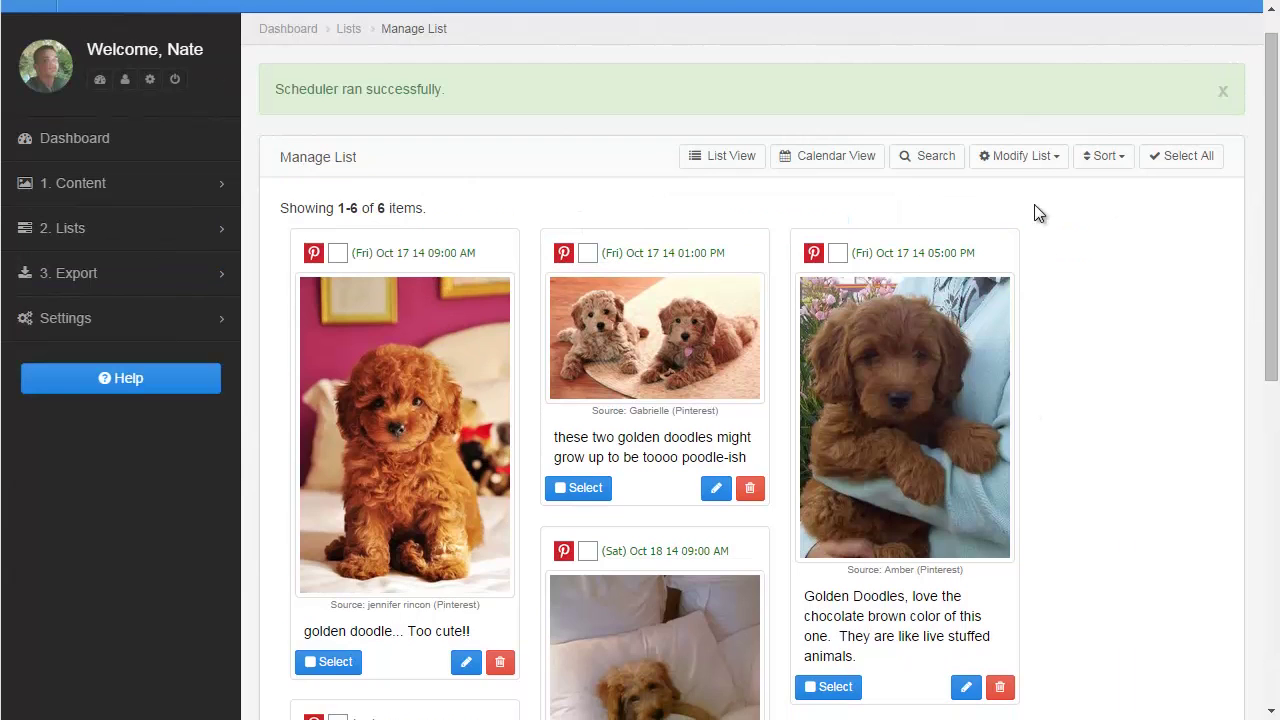
Run the Scheduler again from Oct 17 2014 with Demo Schedule selected and Post Randomization on.
left_click(1035, 160)
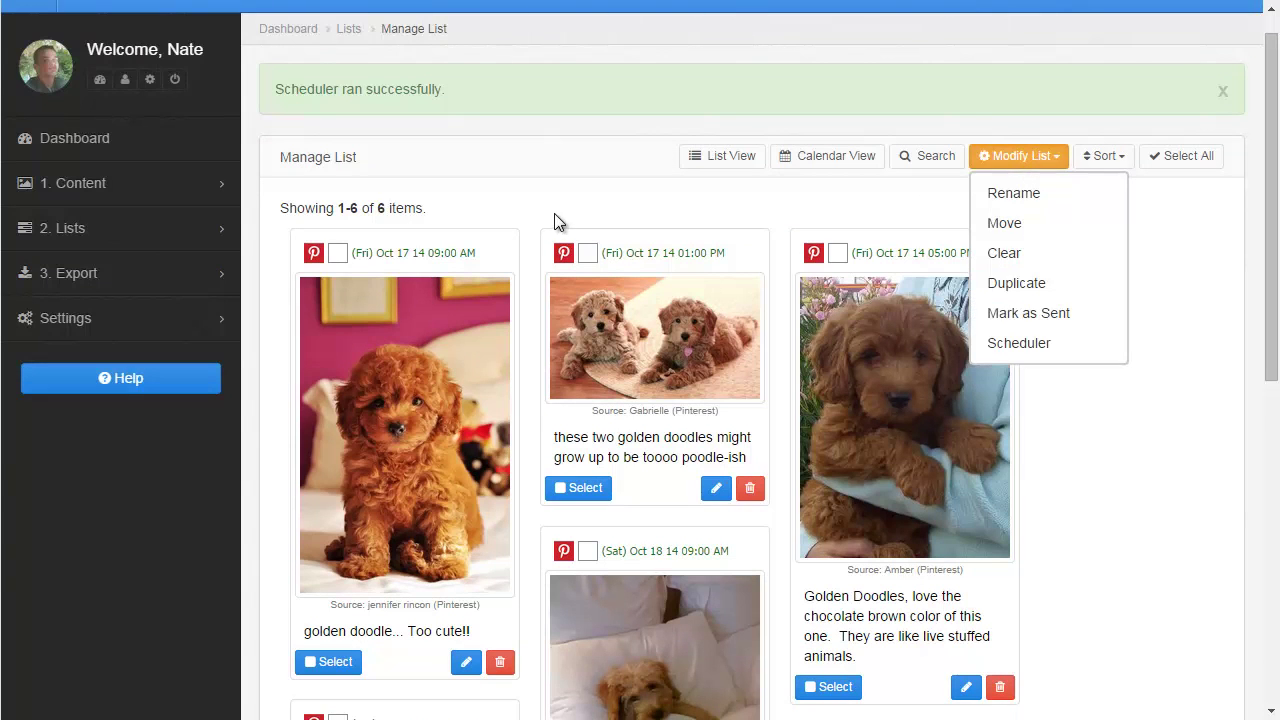
left_click(550, 220)
left_click(1008, 158)
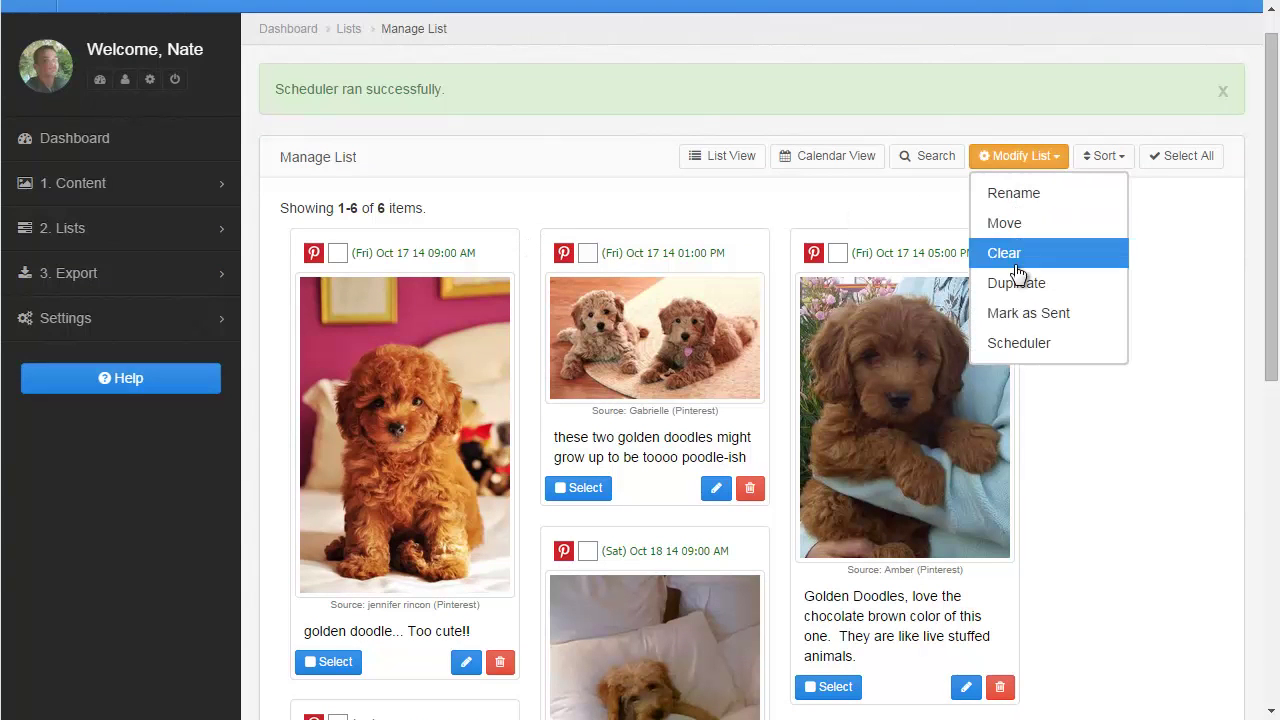
left_click(1016, 343)
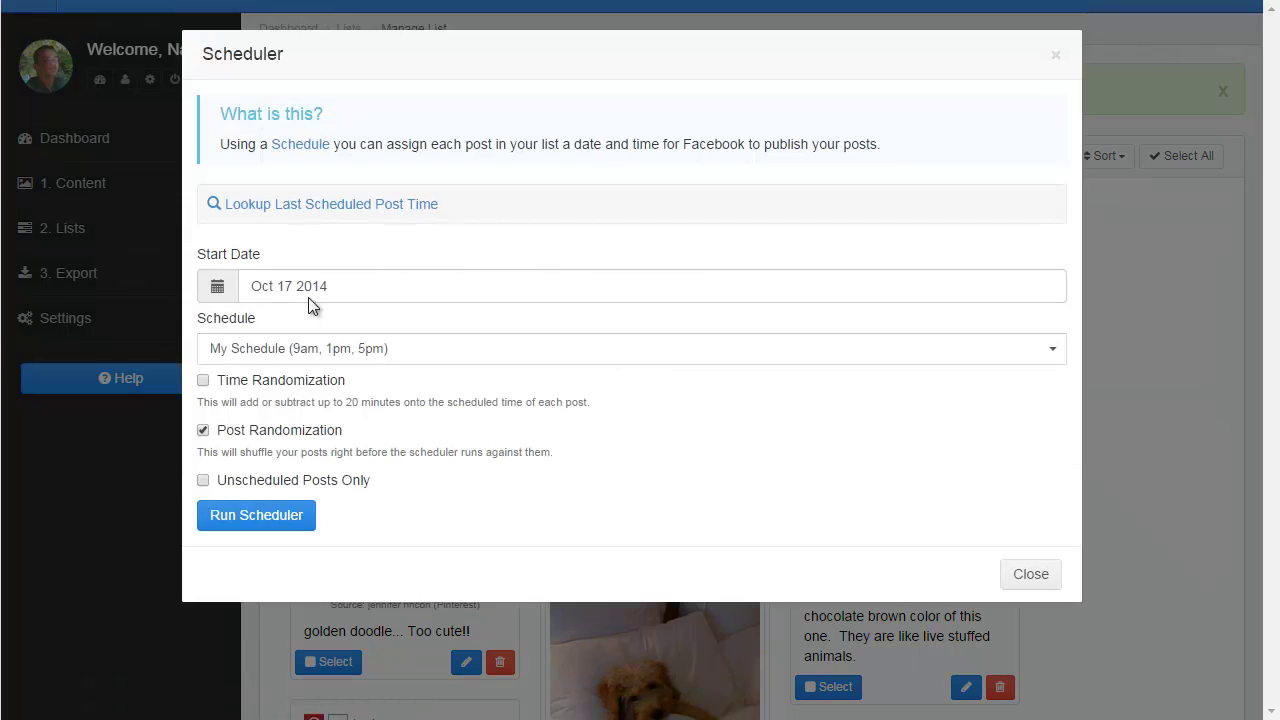
left_click(283, 360)
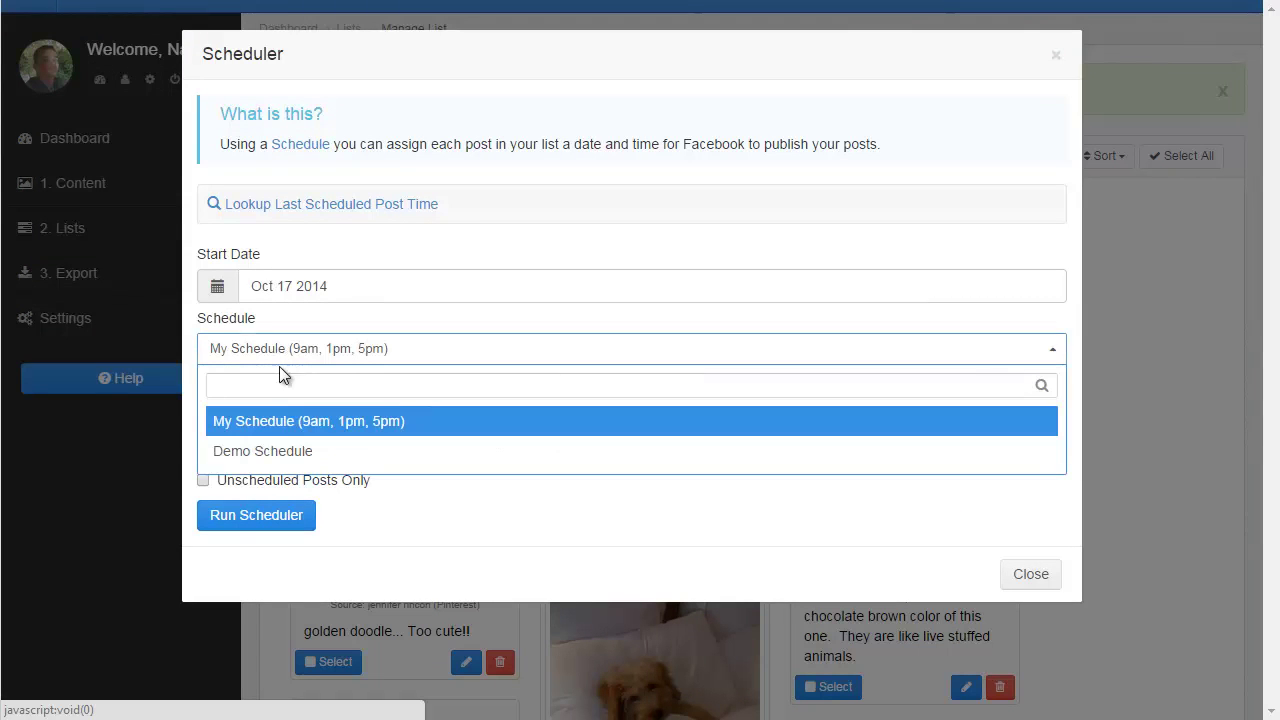
left_click(263, 451)
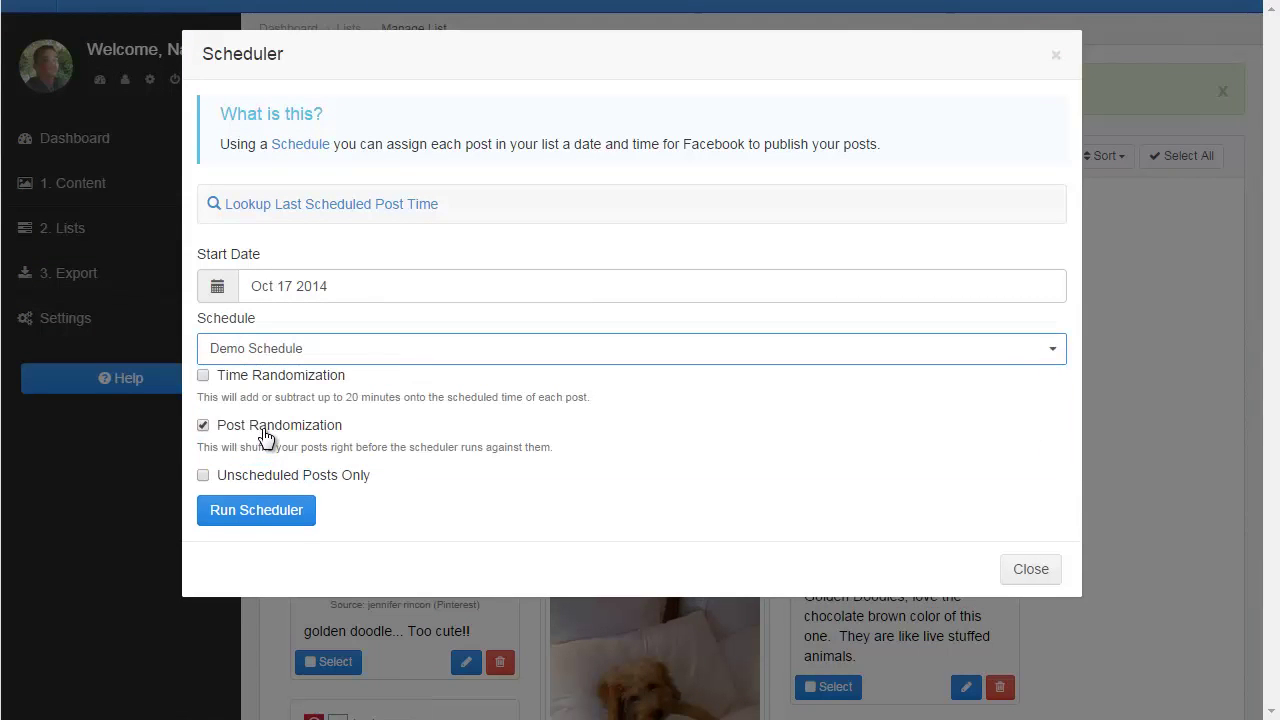
left_click(257, 510)
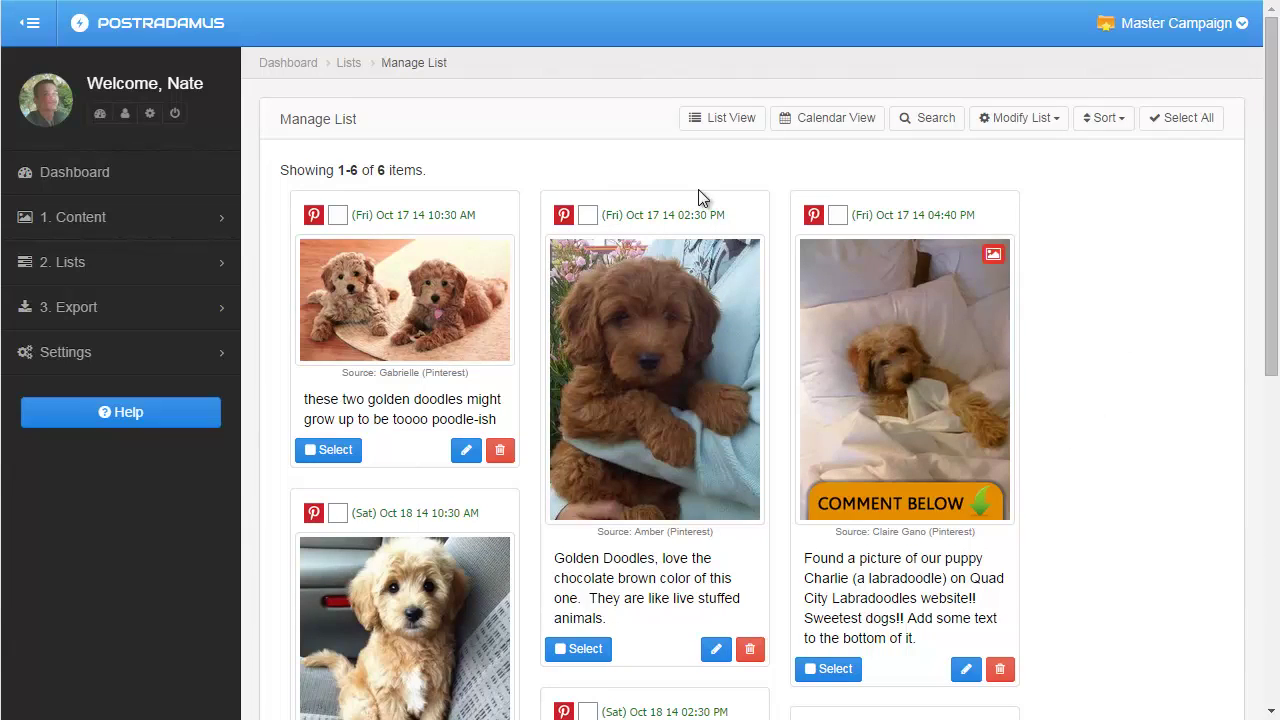
Open the Schedules section of the settings.
left_click(100, 351)
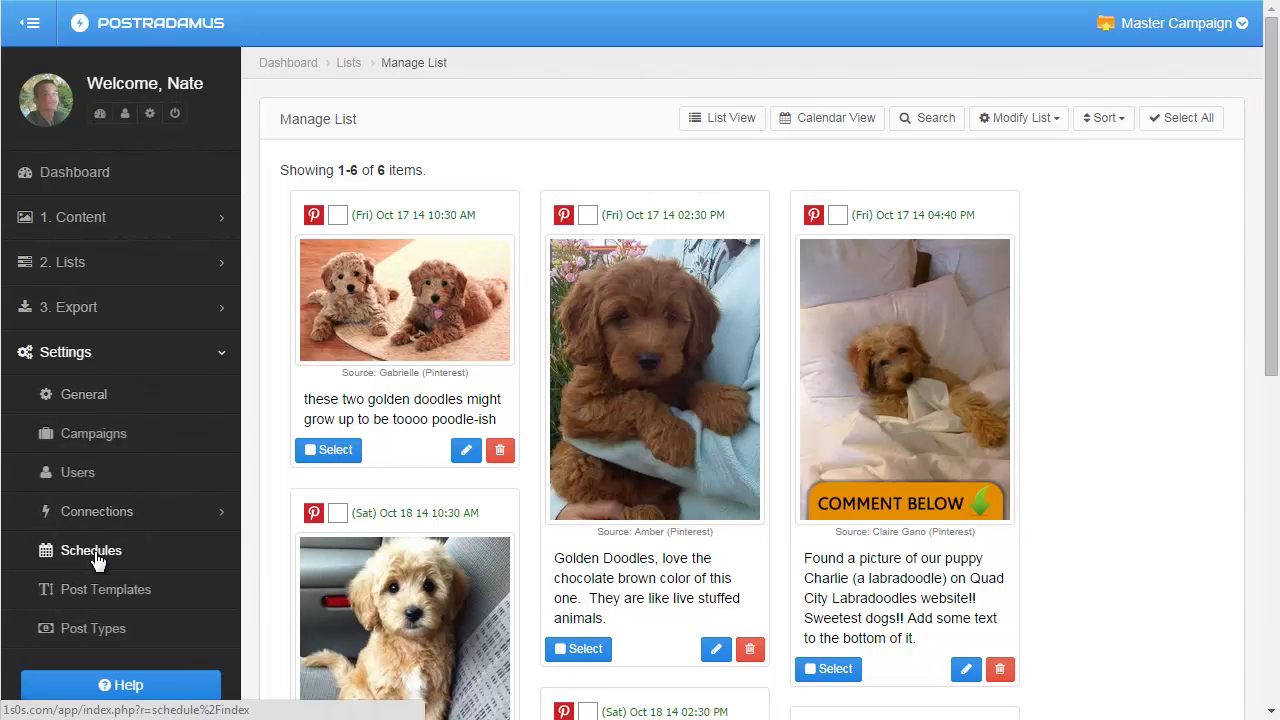